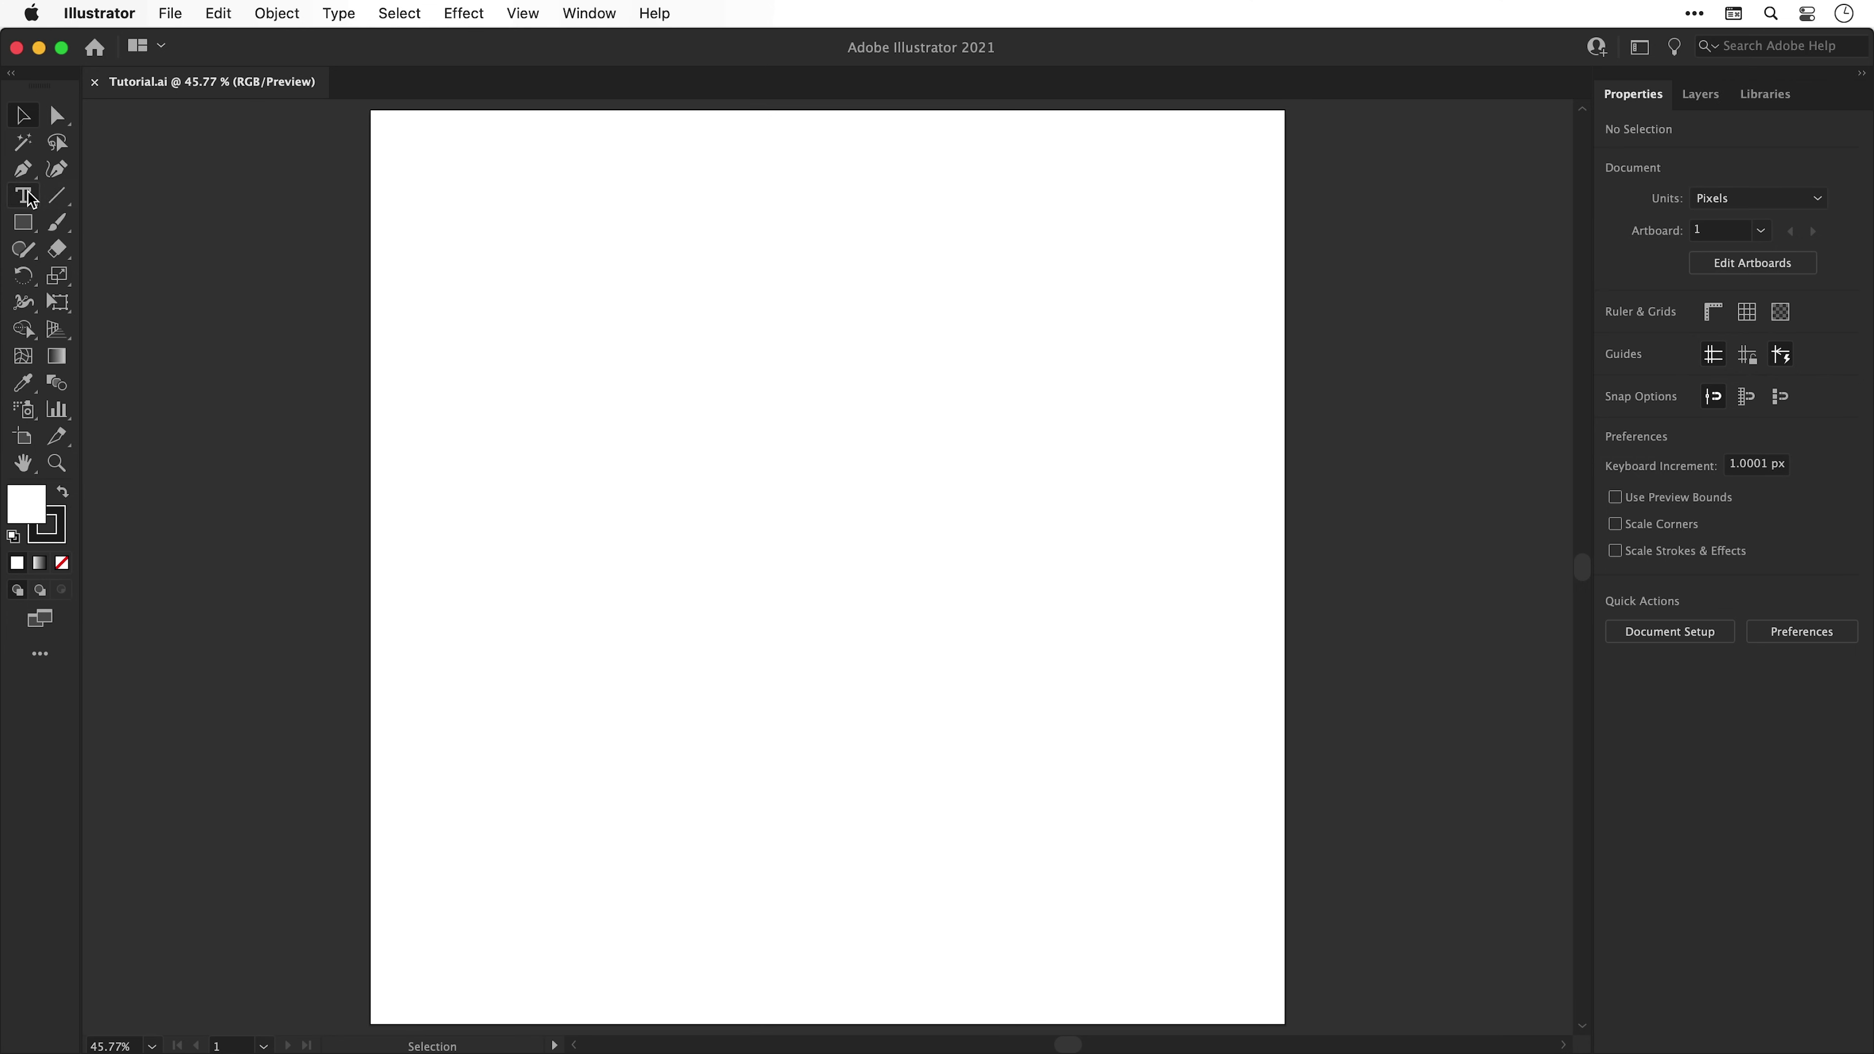
Add the title text BUGSnAX in the middle of the artboard, enlarge it to about 190 pt and apply the "freu" font
click(28, 197)
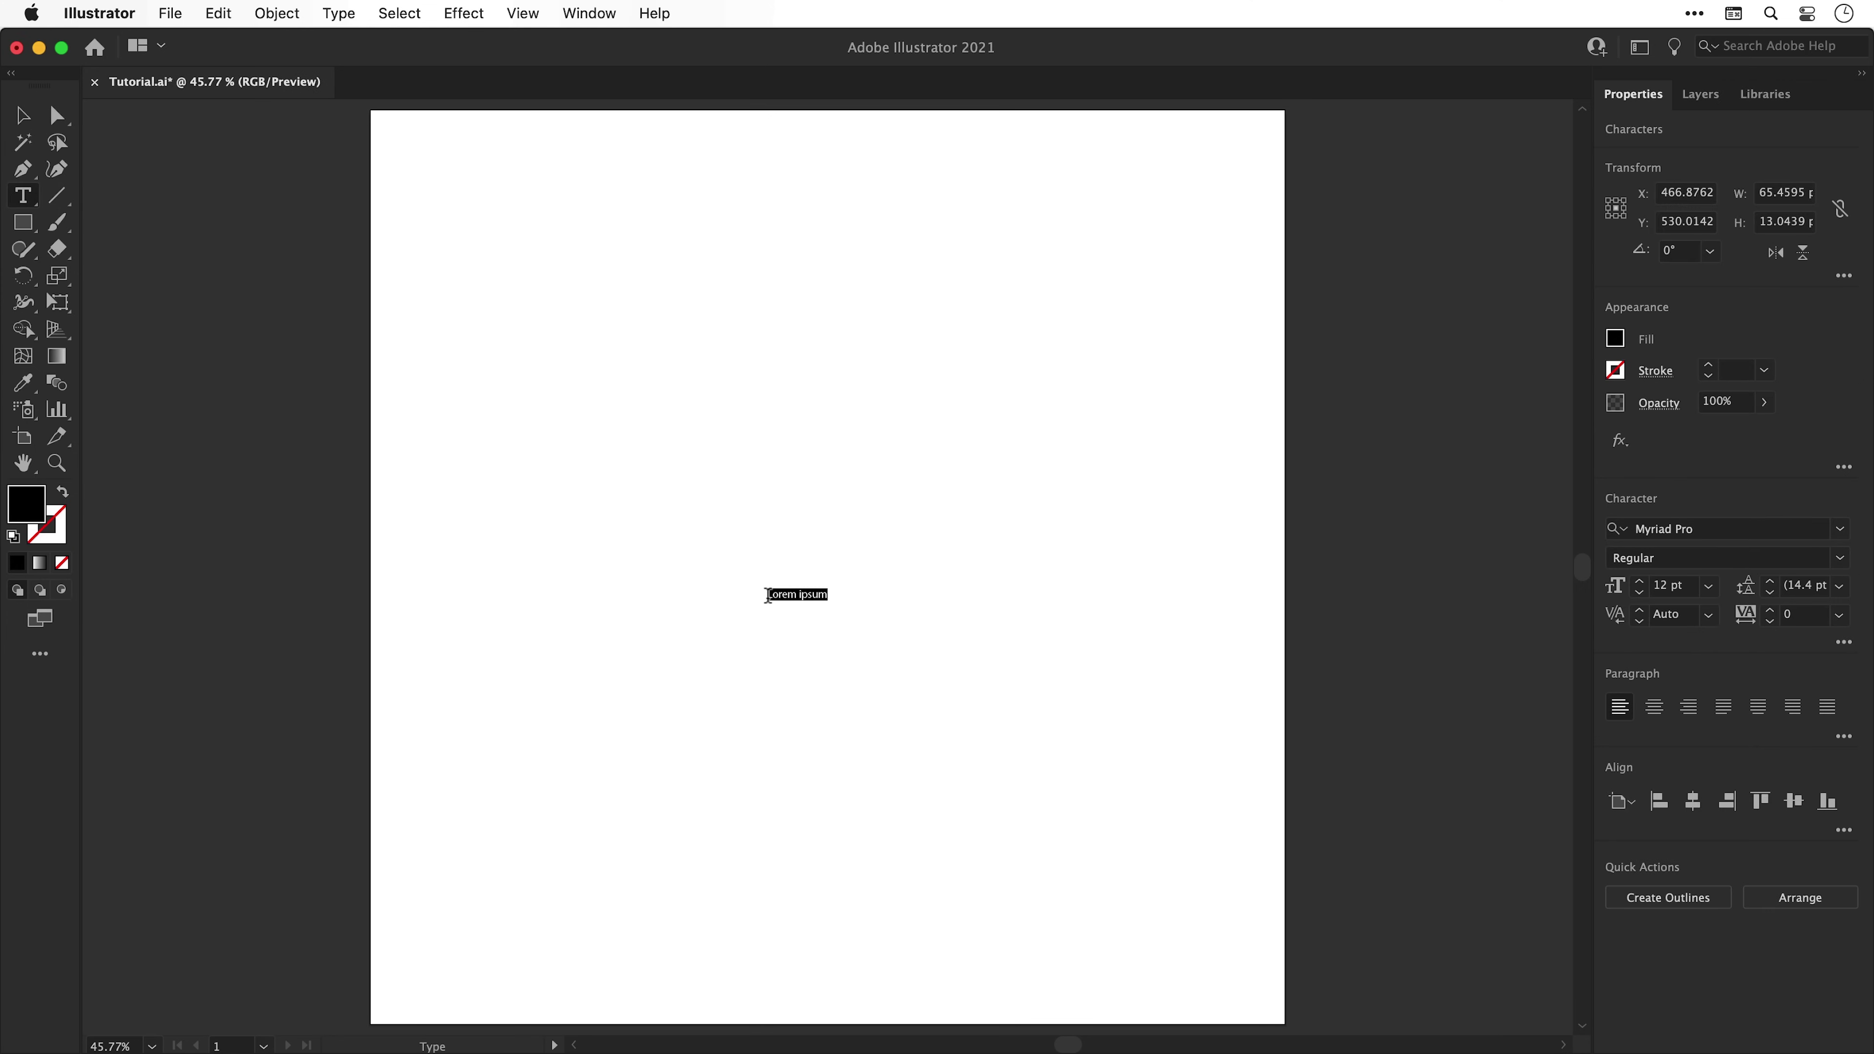
key(Escape)
drag(813, 587, 1143, 355)
click(1708, 526)
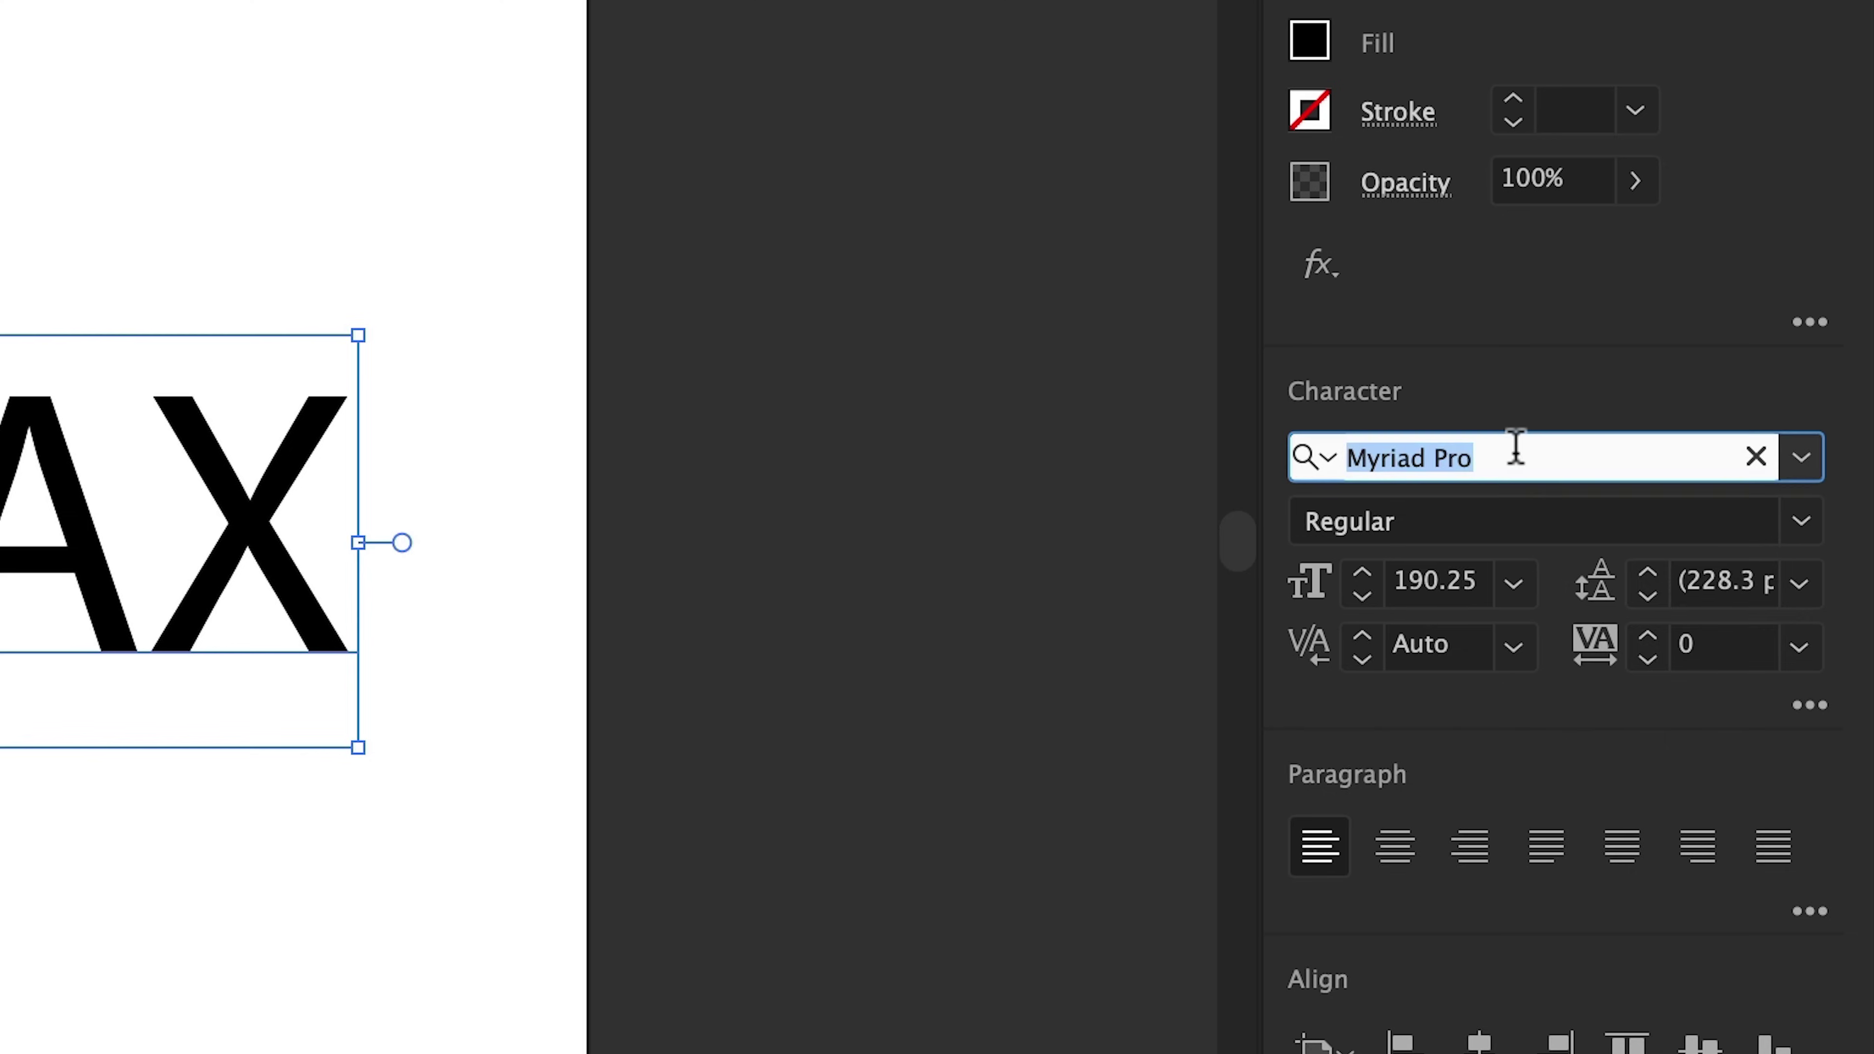
text(freu)
key(Return)
Convert the BUGSnAX text to outlines and ungroup it into separate letters
click(636, 33)
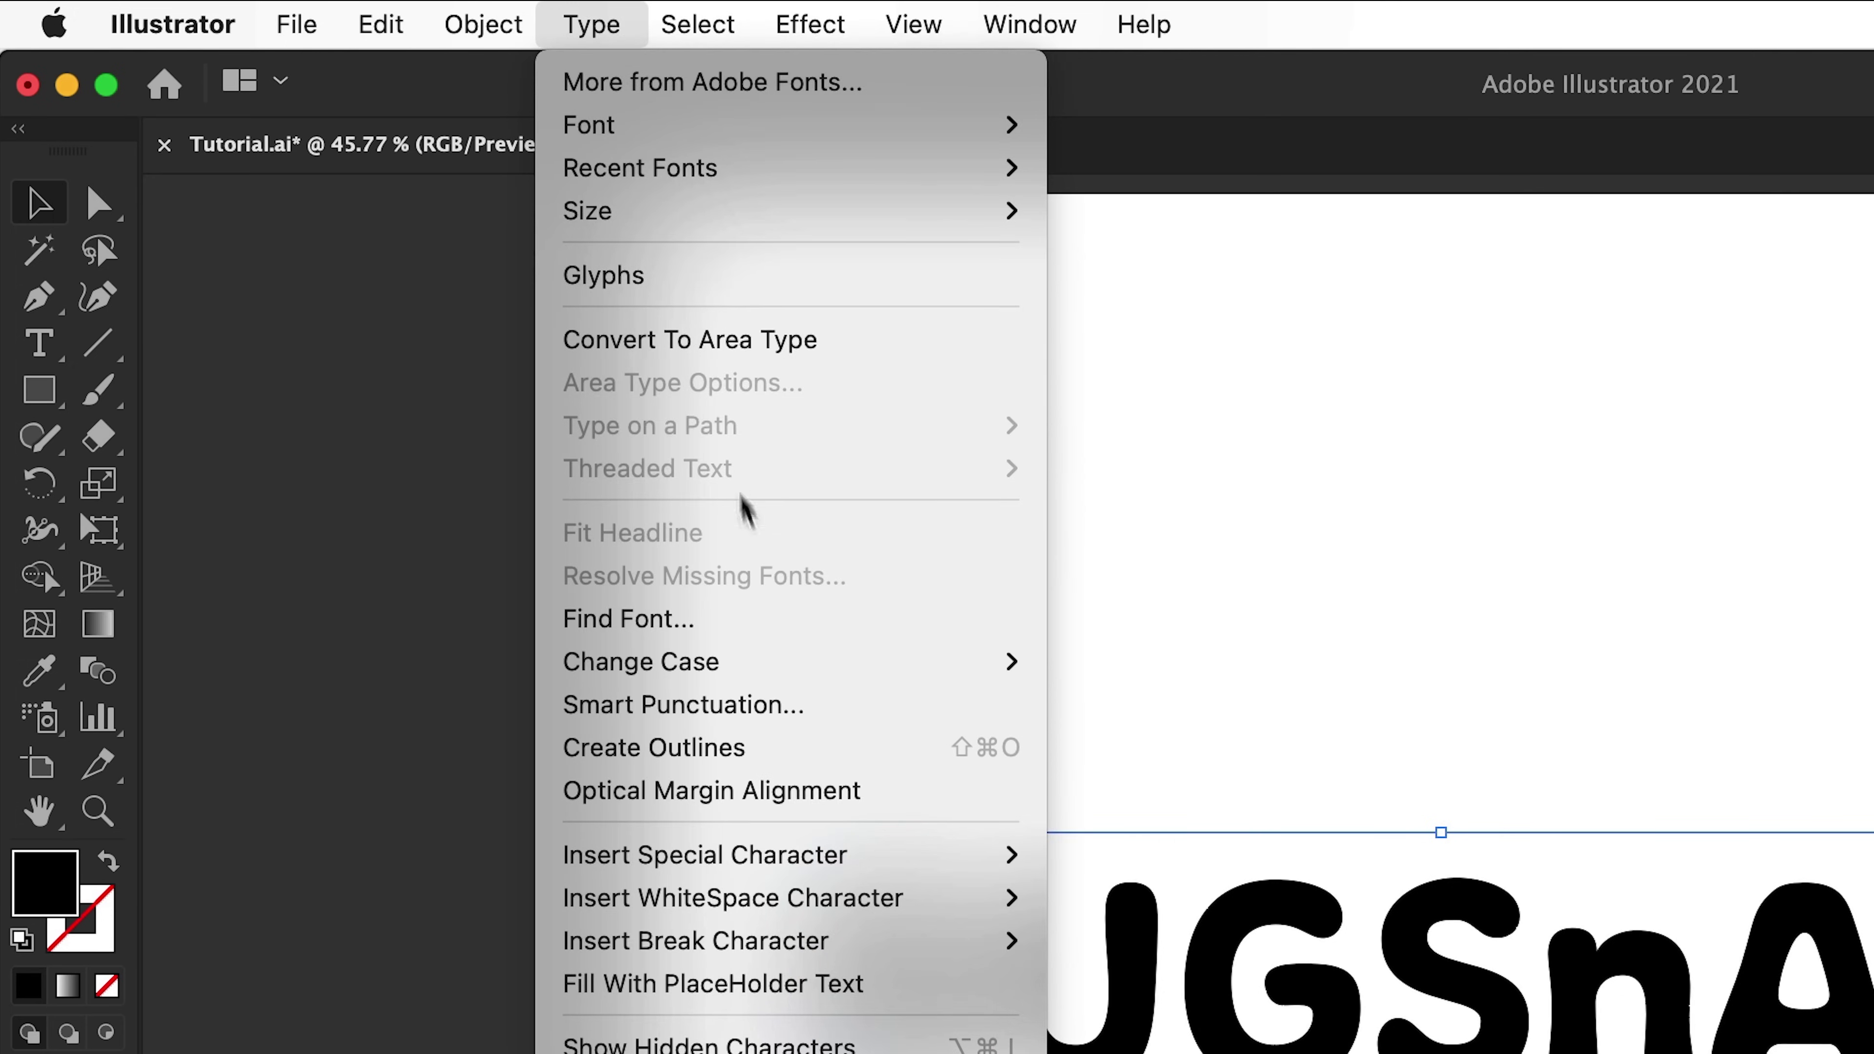
click(830, 767)
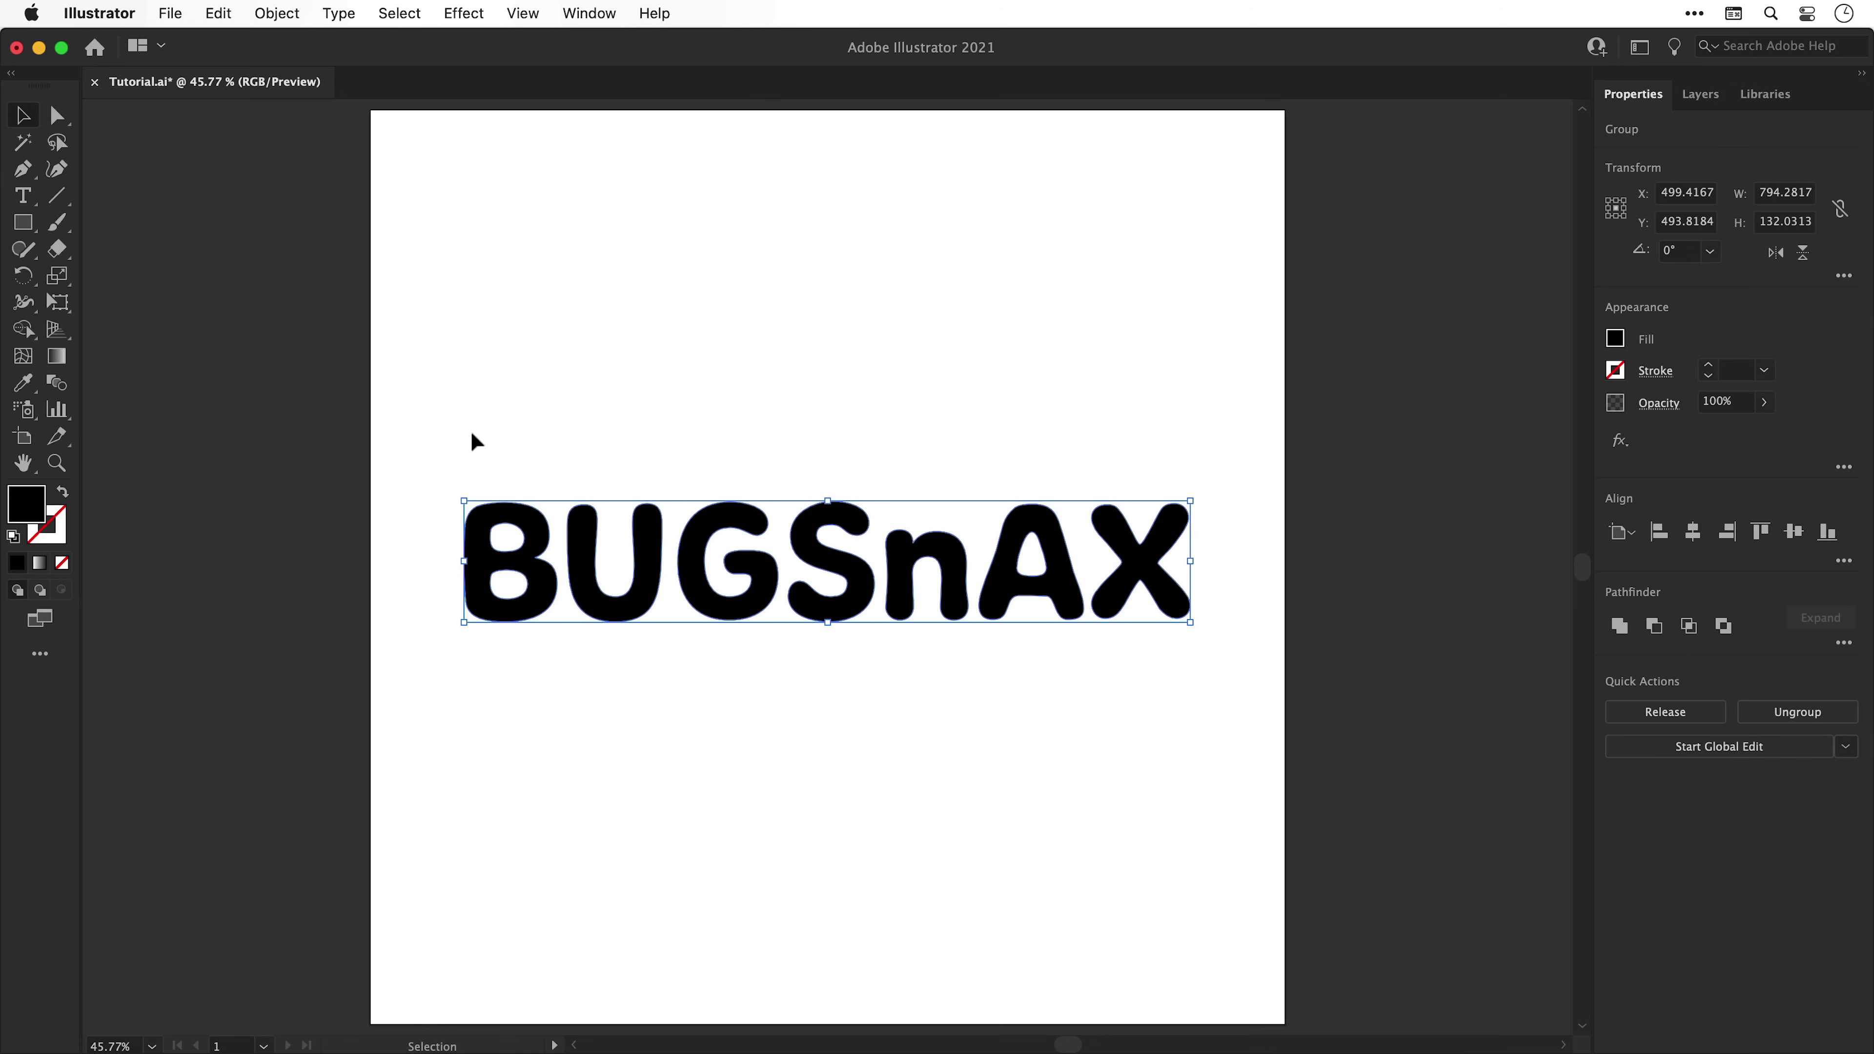
right_click(583, 552)
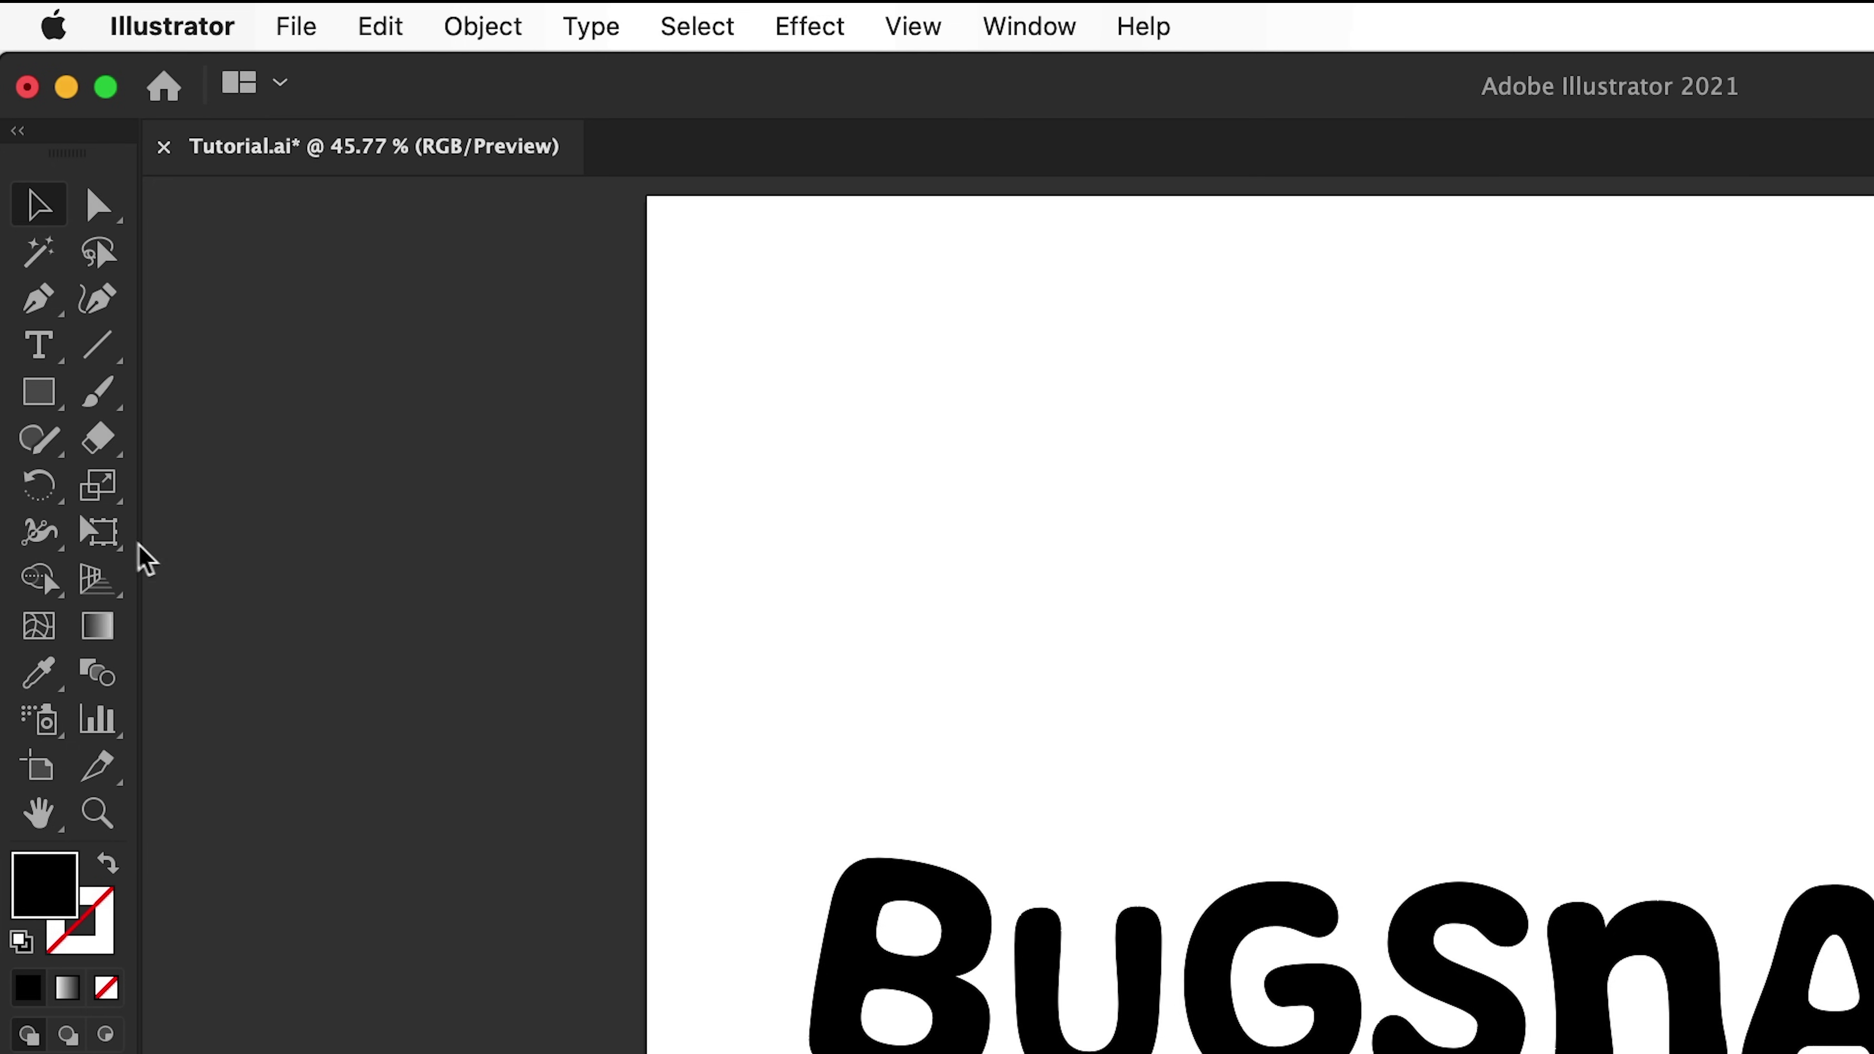
Reshape the letter n with Puppet Warp, pinning its strokes and bending the left stem slightly inward
click(104, 535)
click(107, 538)
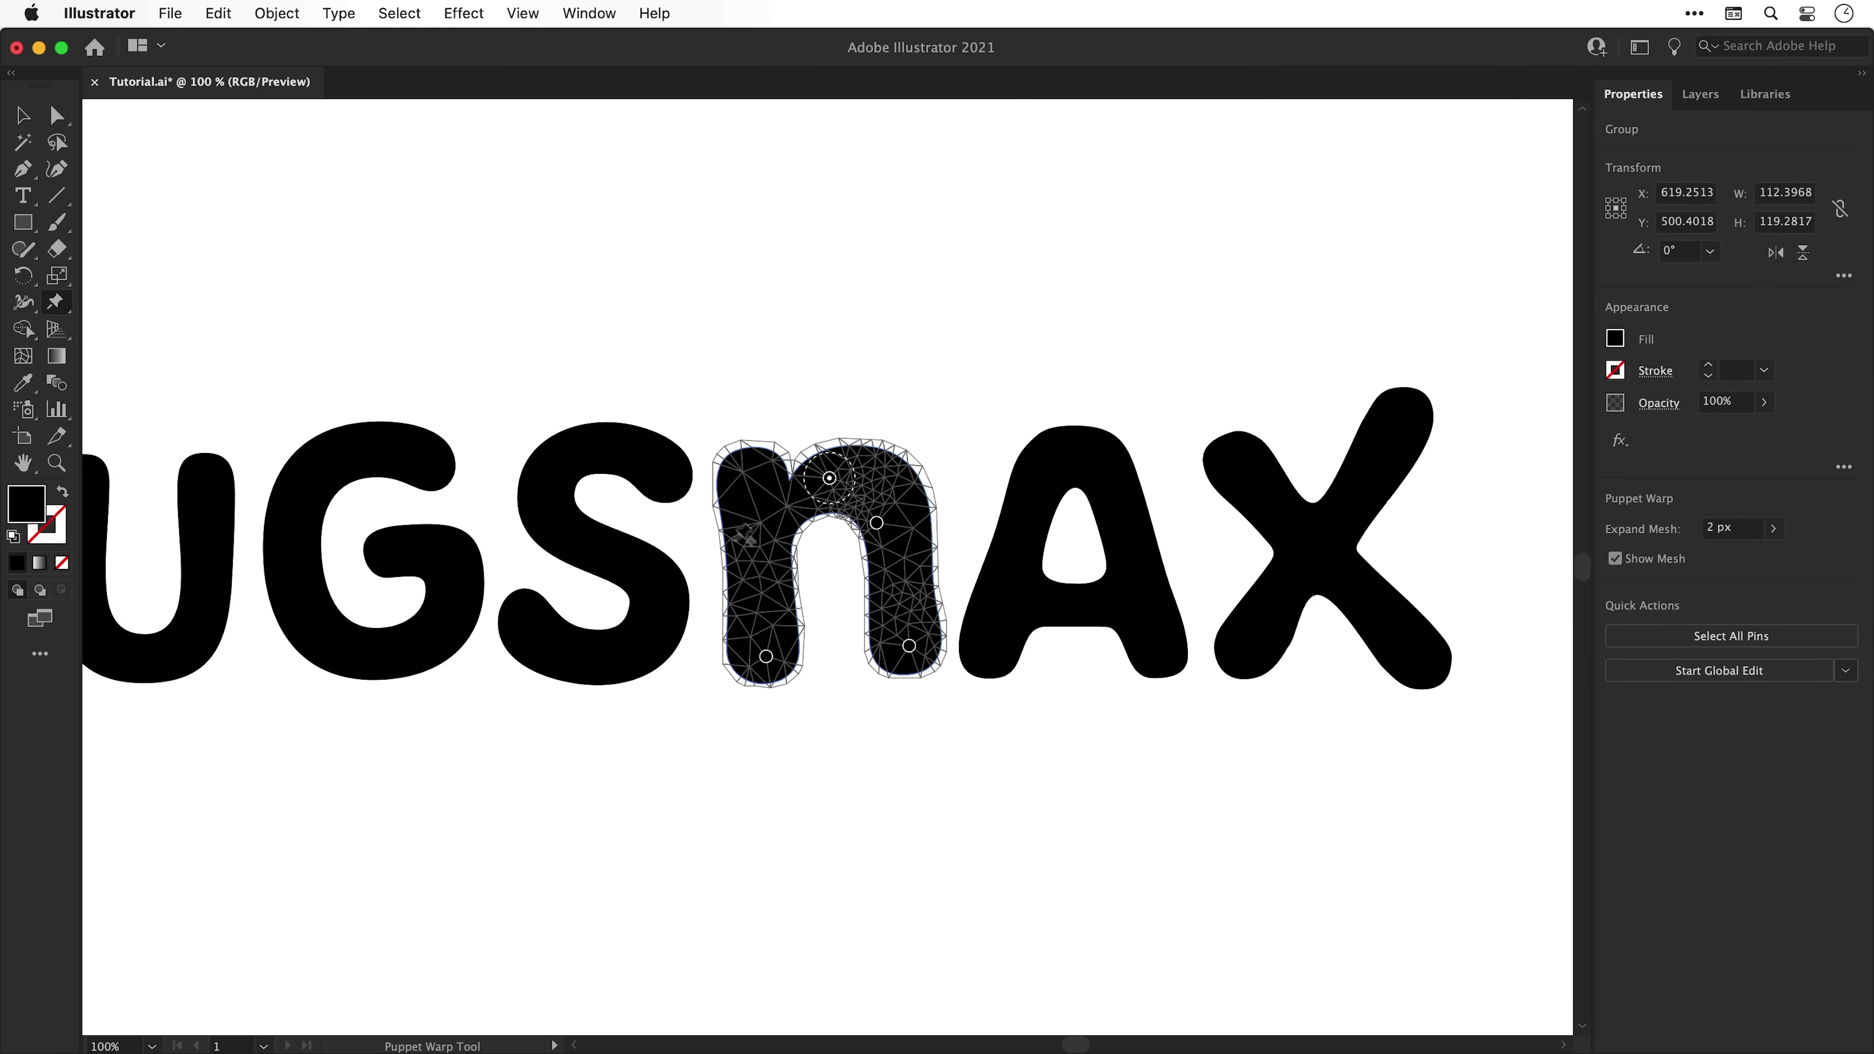
drag(758, 564, 771, 573)
click(749, 484)
click(899, 569)
key(v)
Reshape the letter S with Puppet Warp by pulling in its upper and lower ends slightly
click(620, 552)
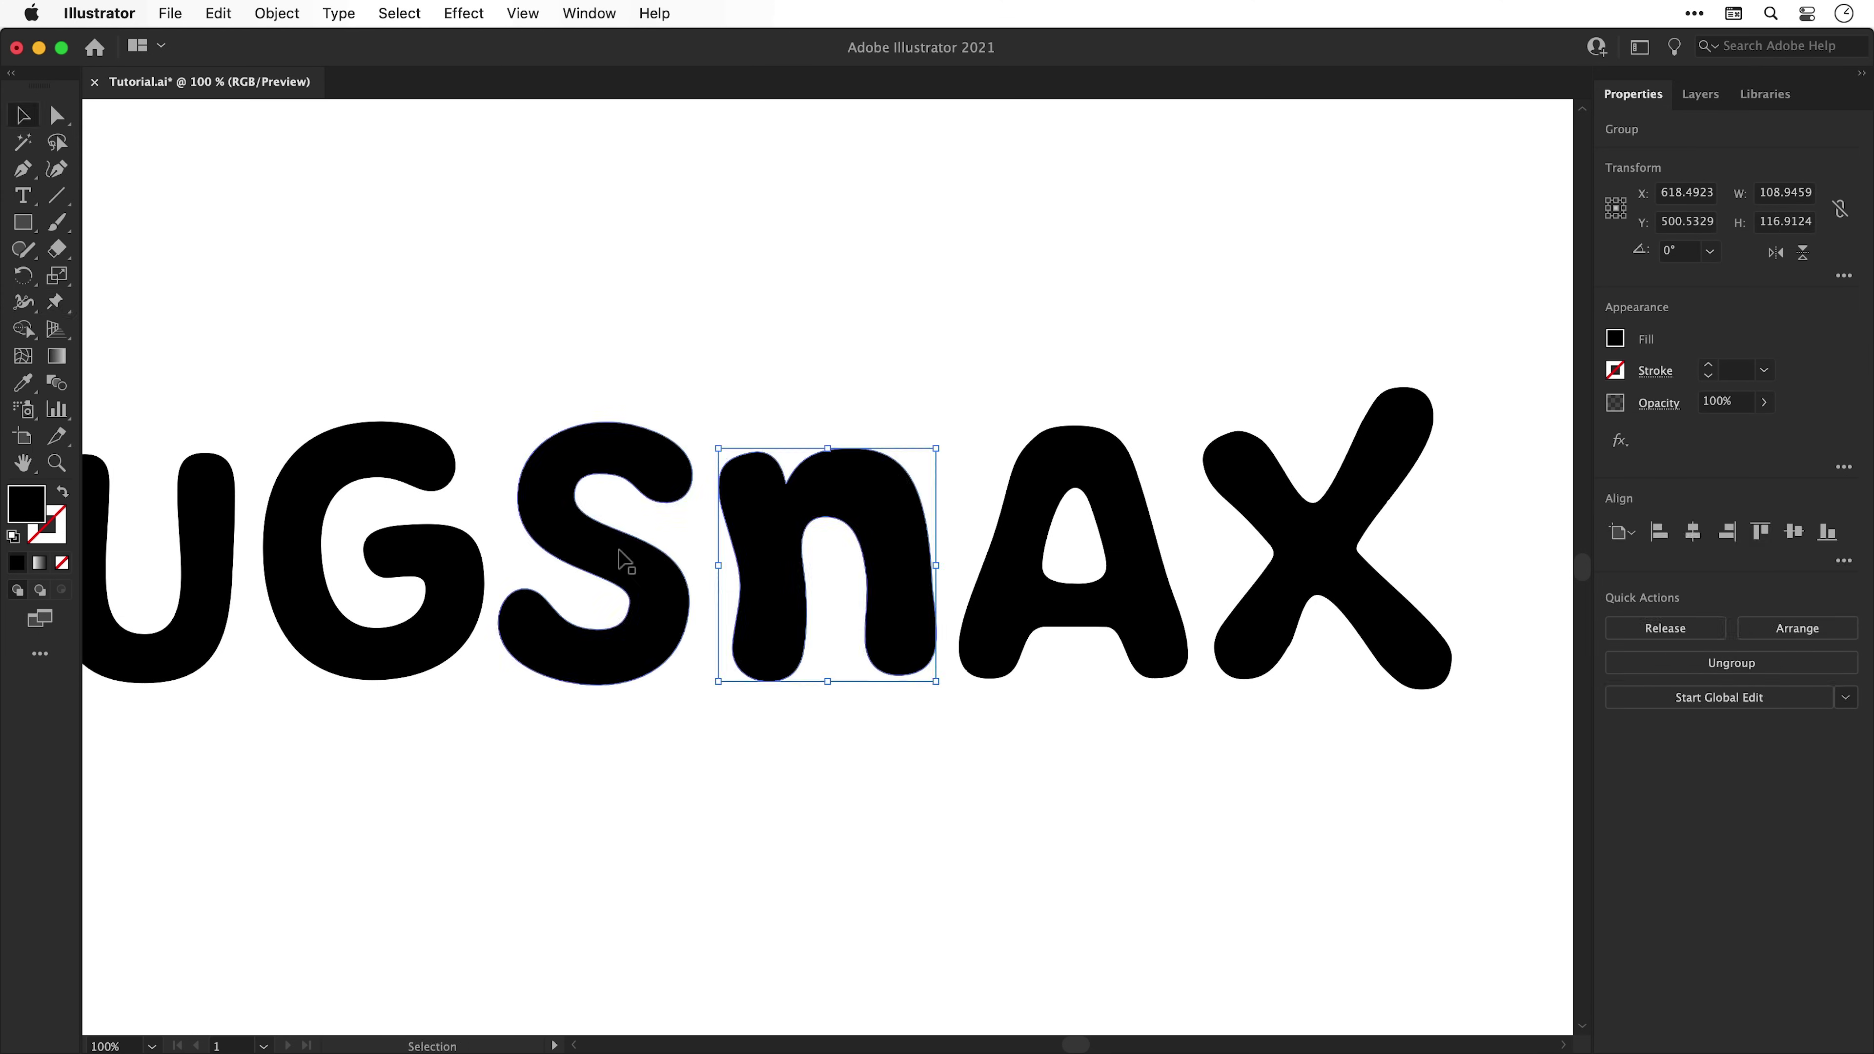
click(56, 302)
drag(659, 480, 649, 494)
drag(525, 614, 536, 604)
key(v)
Adjust the crossbar area of the letter G slightly with Puppet Warp
click(389, 519)
click(56, 302)
drag(435, 527, 436, 521)
key(v)
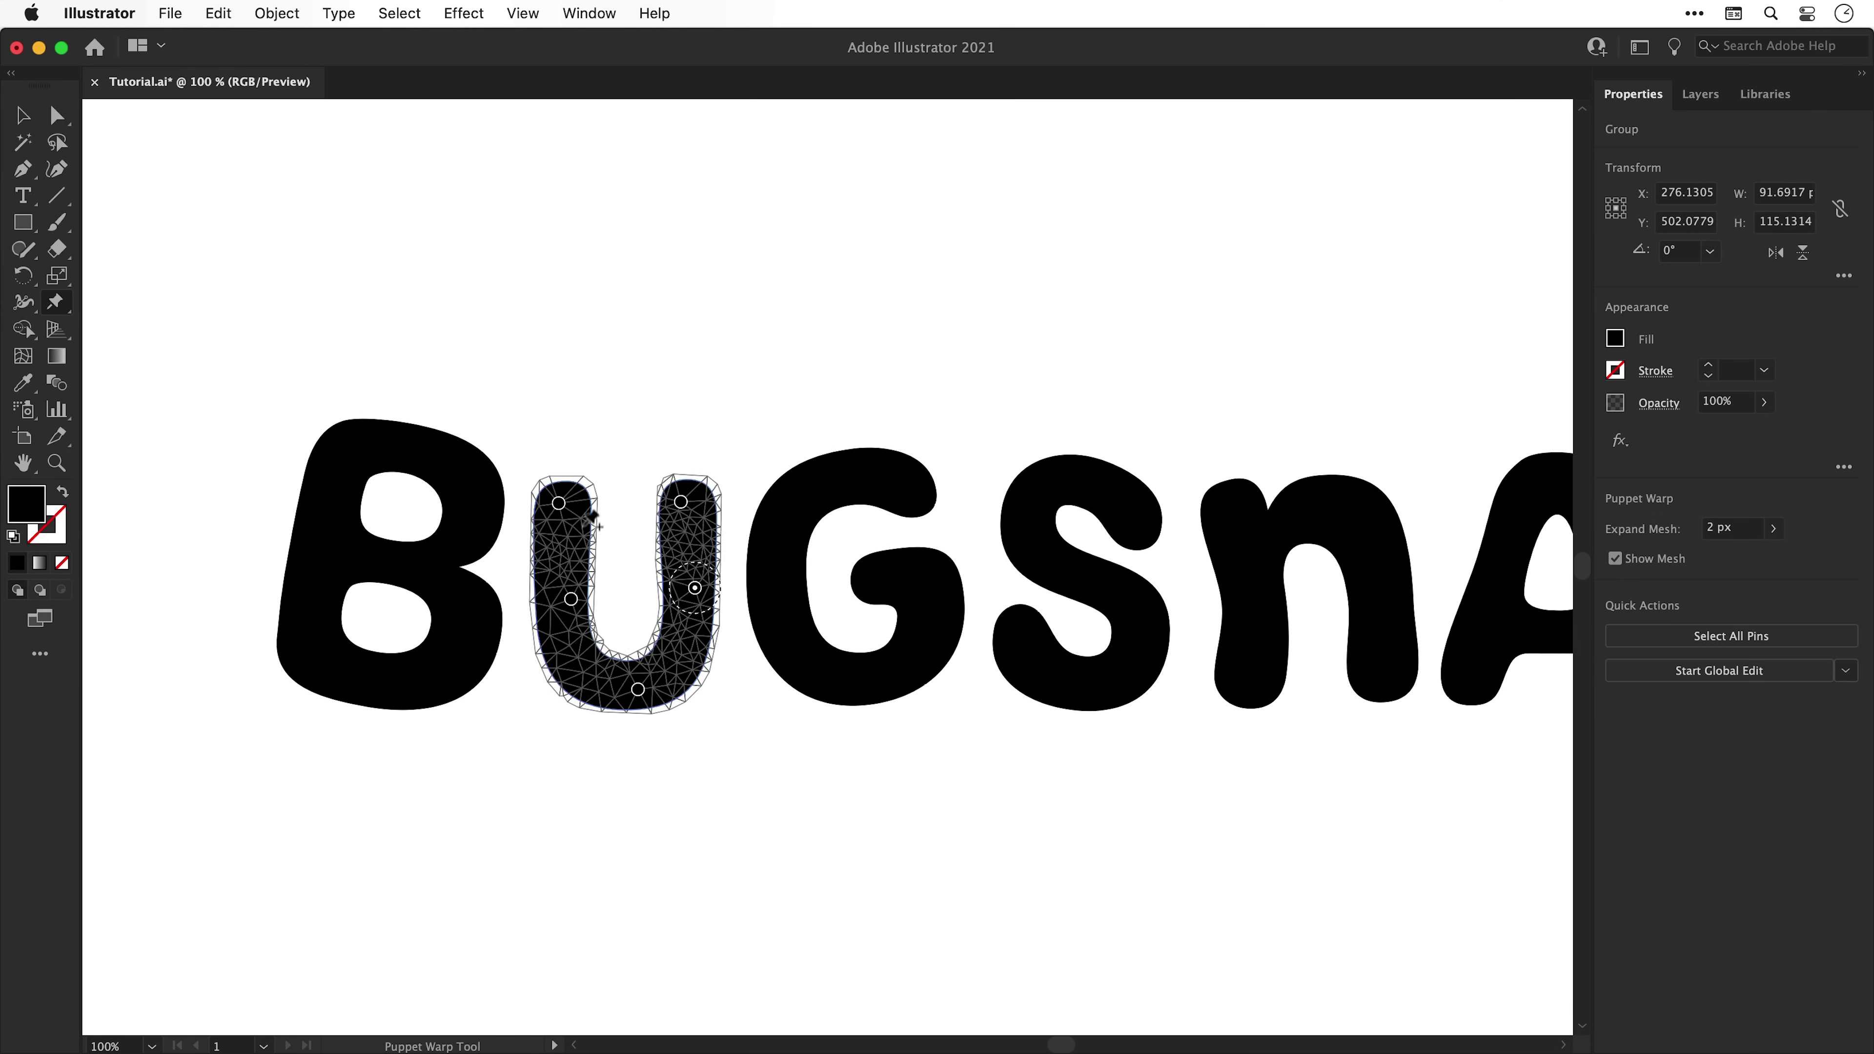
Reshape the letter U with Puppet Warp by adjusting its stems and the curve of its base
drag(593, 516, 595, 532)
drag(691, 588, 655, 638)
click(649, 639)
key(v)
Pull the lower-left corner of the letter B outward with Puppet Warp
click(383, 458)
click(56, 302)
drag(295, 670, 280, 674)
drag(325, 690, 321, 683)
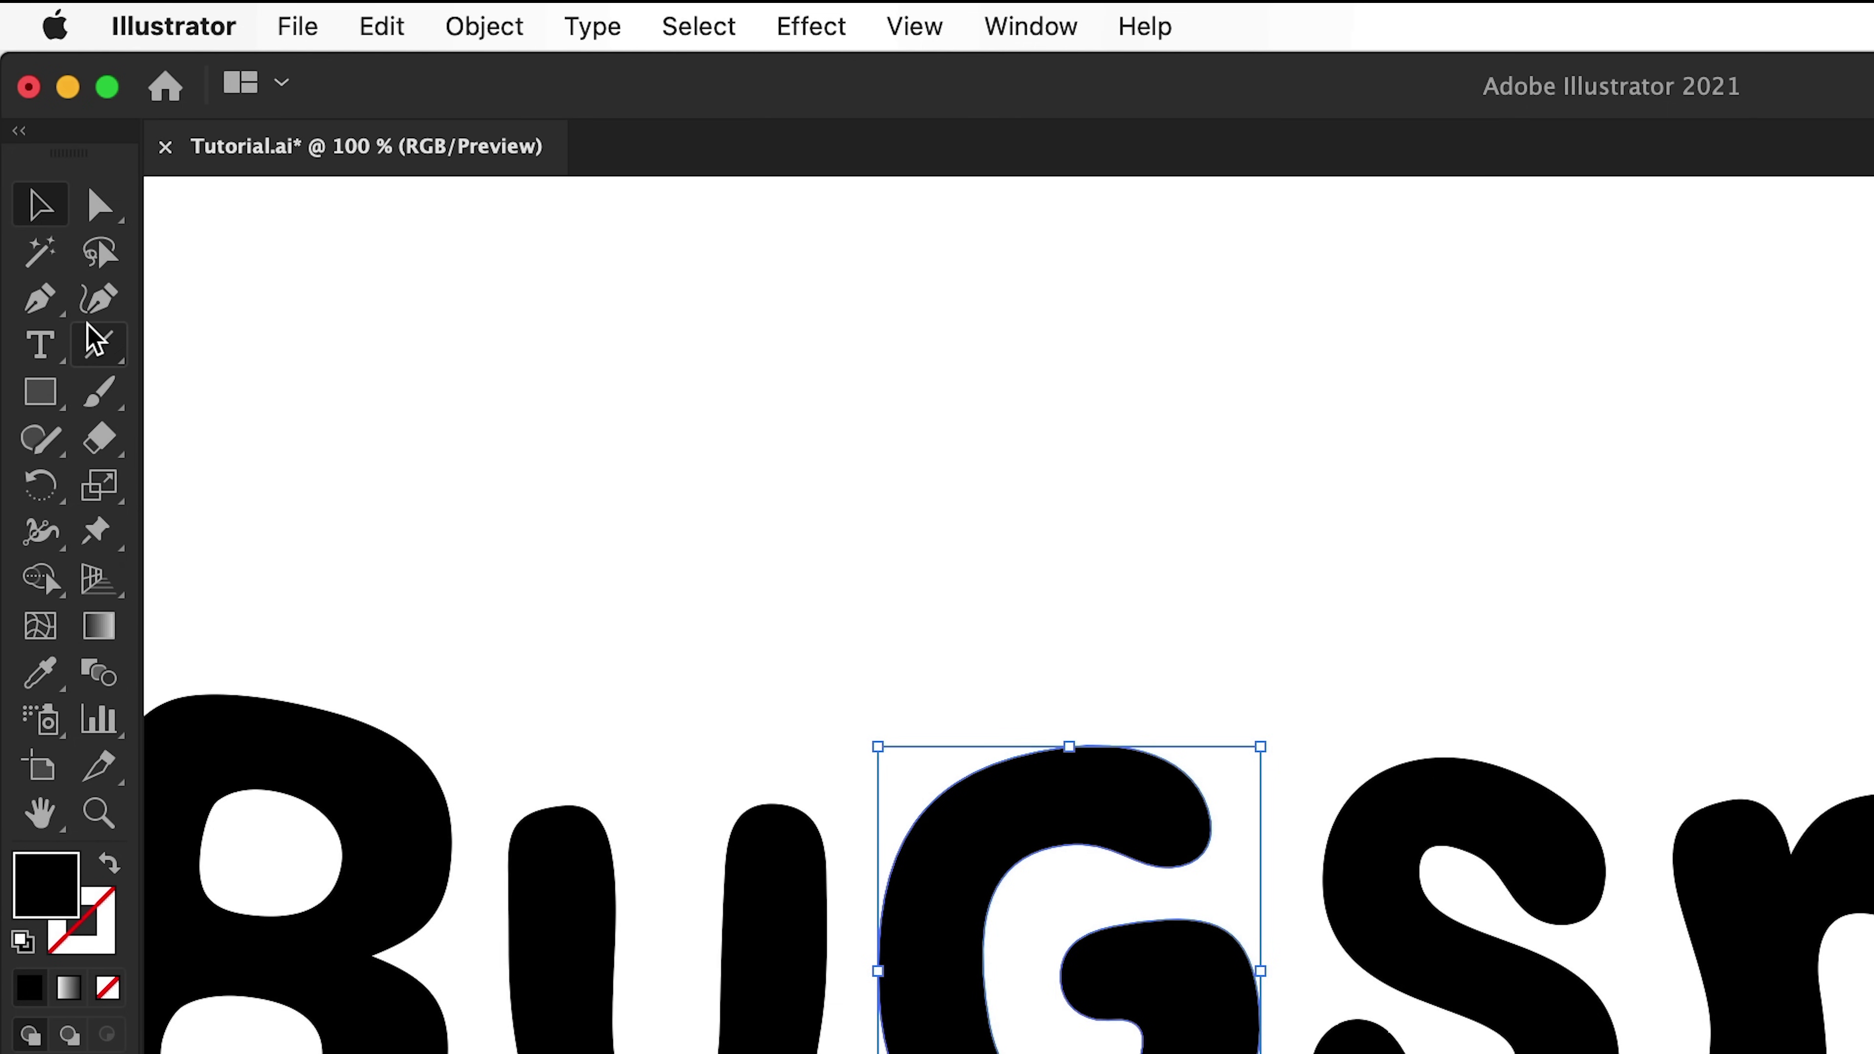
Draw a small quarter-circle arc above the G and give it a black stroke
drag(94, 341, 221, 389)
drag(946, 518, 1043, 612)
key(v)
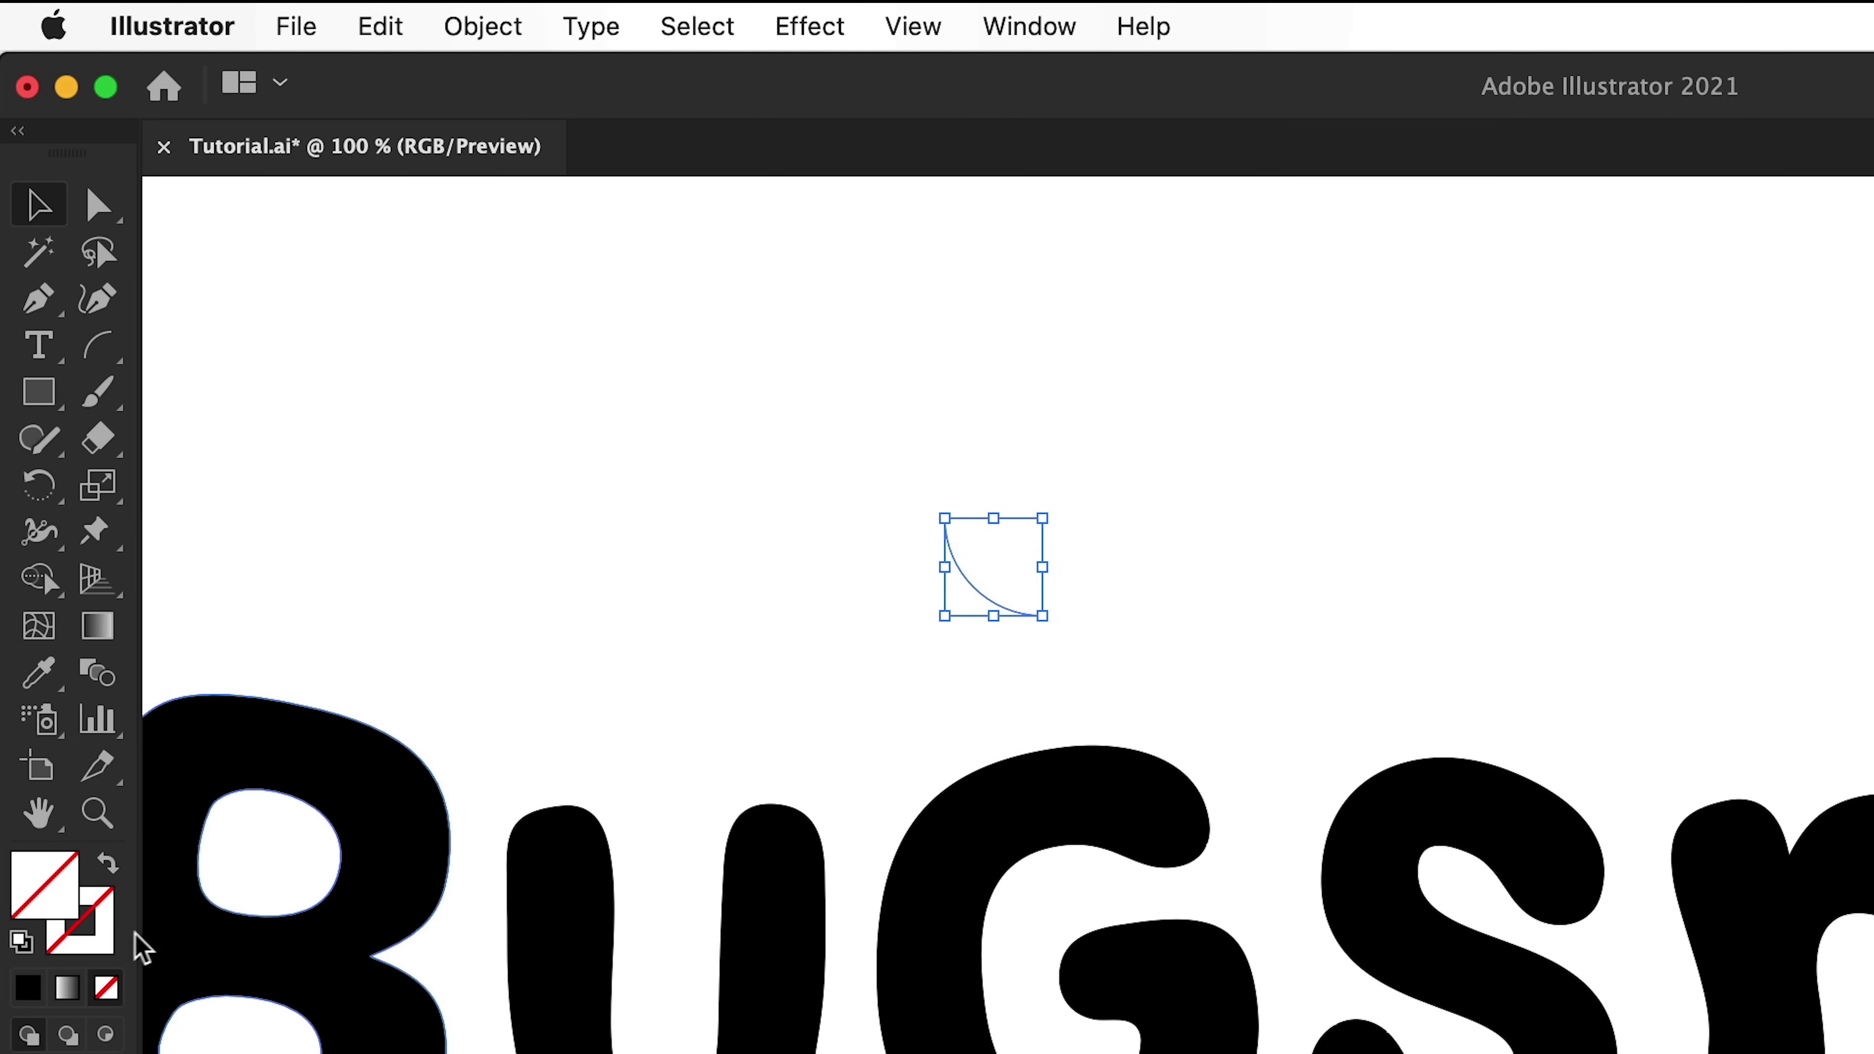
double_click(96, 946)
drag(449, 814, 328, 880)
key(Return)
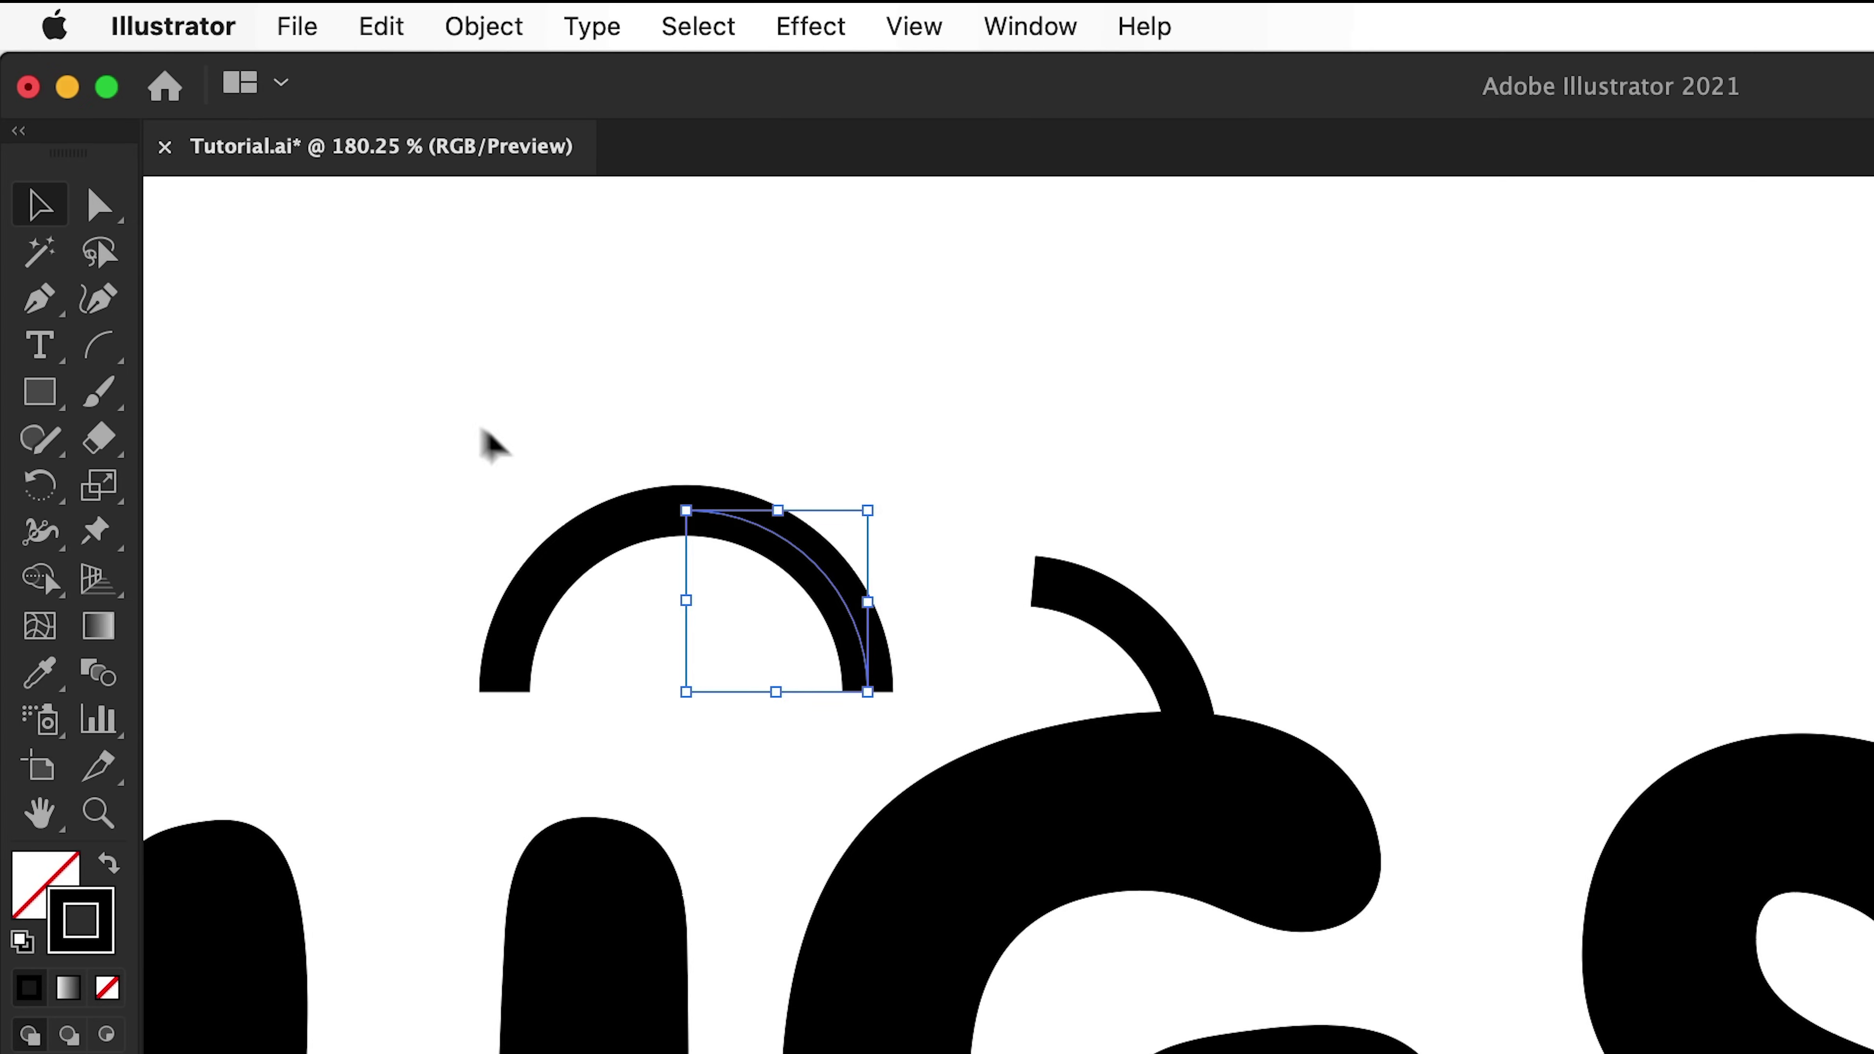
Join the two quarter arcs above the U and G into one half-circle path at their shared top point
click(99, 208)
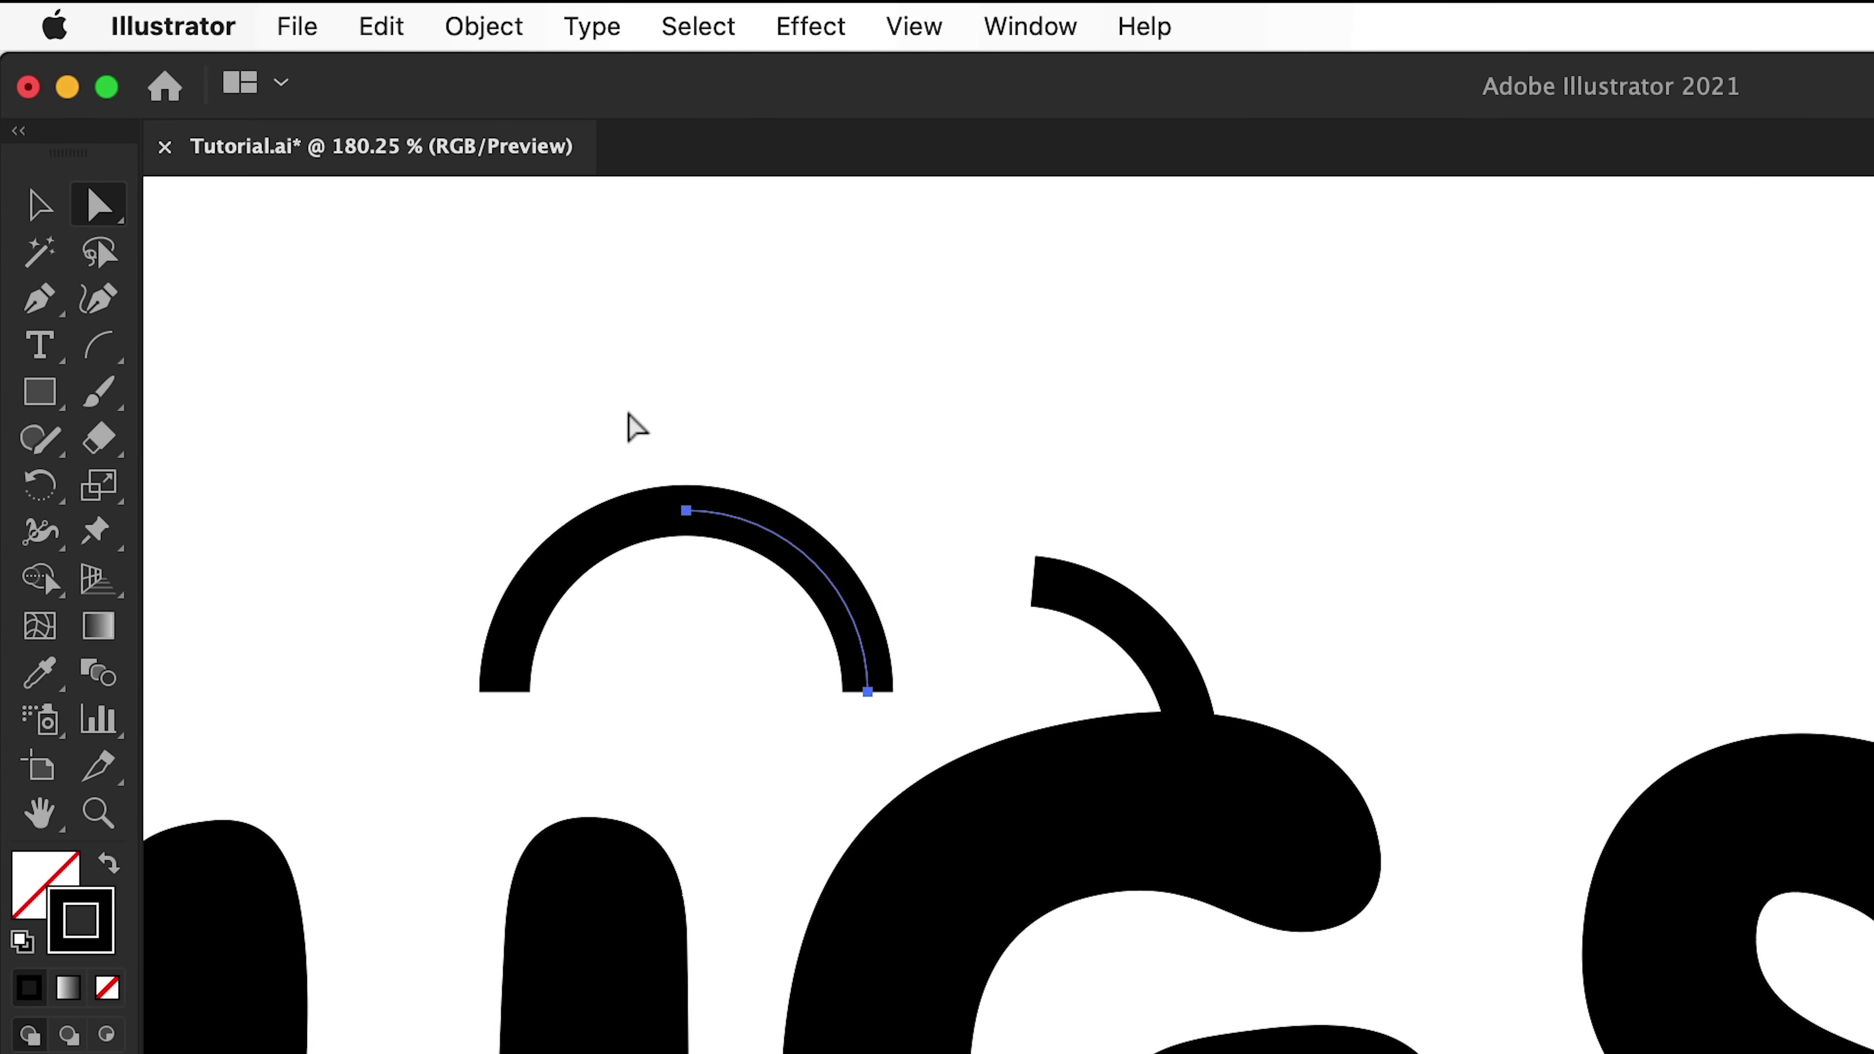
drag(627, 423, 726, 583)
click(484, 26)
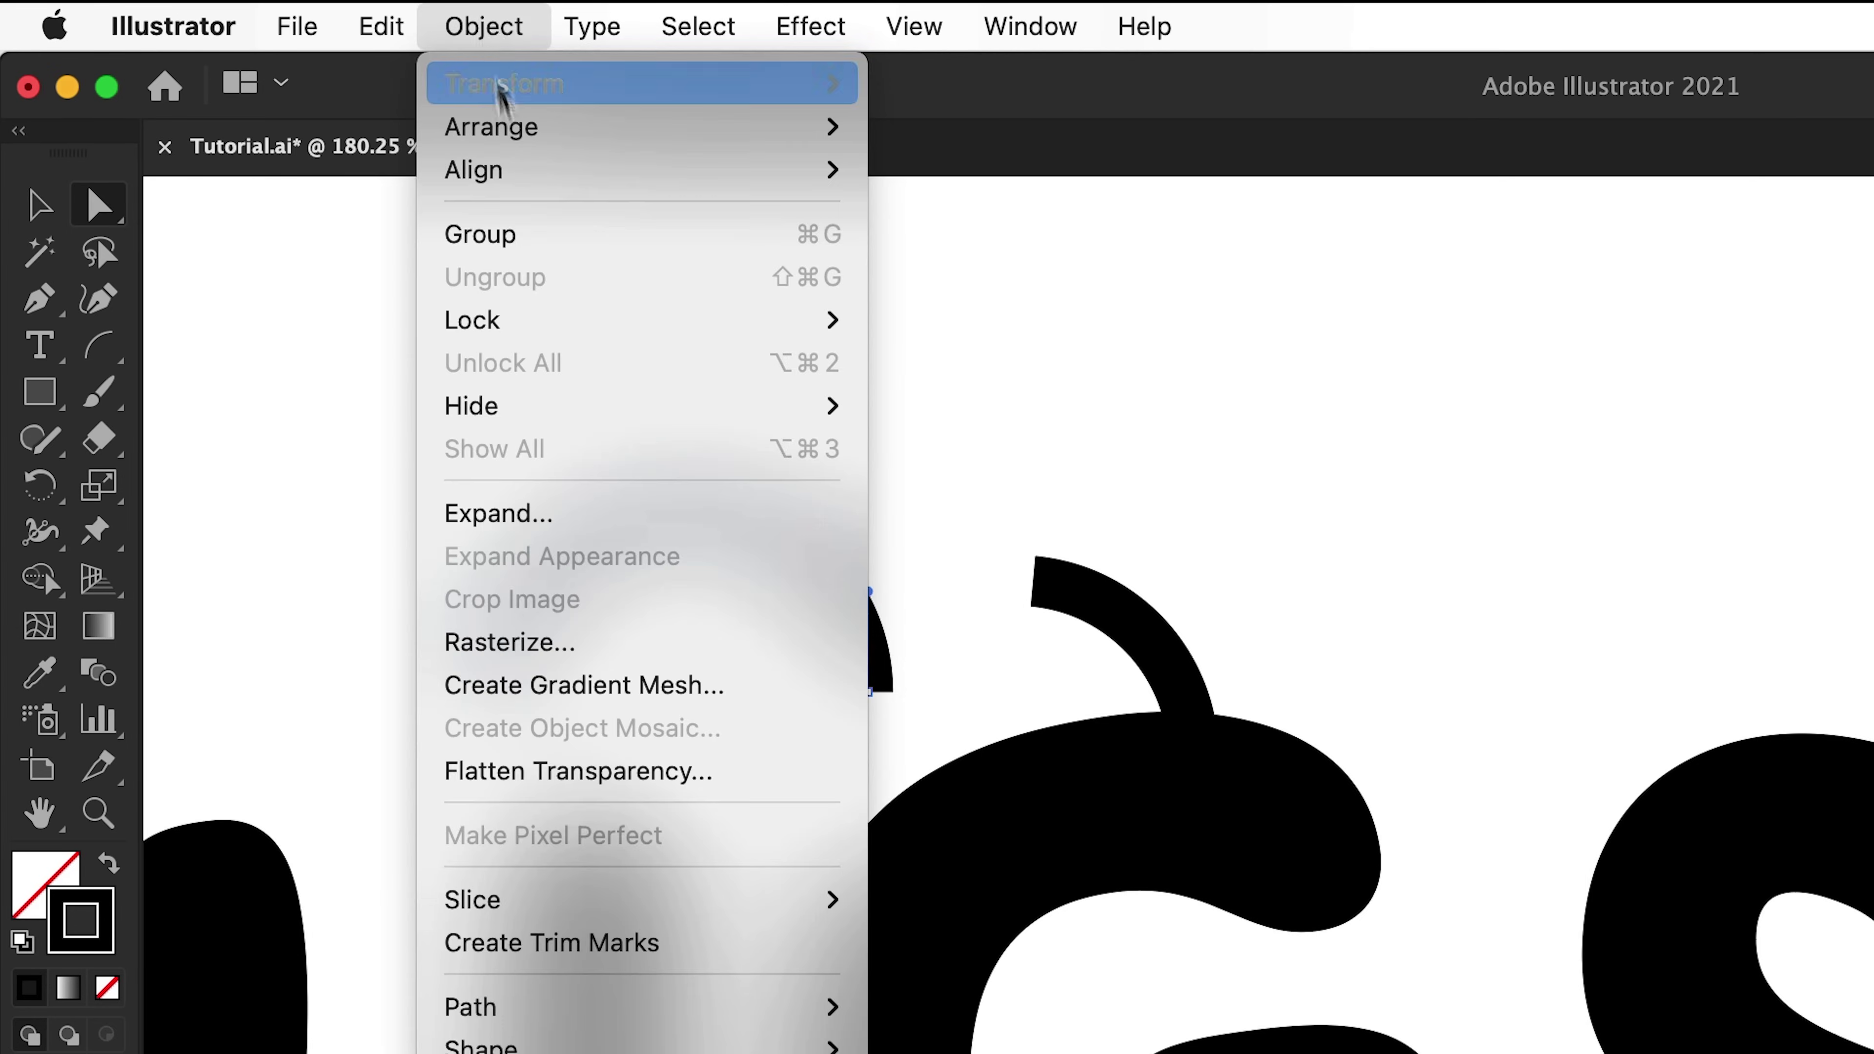
mouse_move(744, 1015)
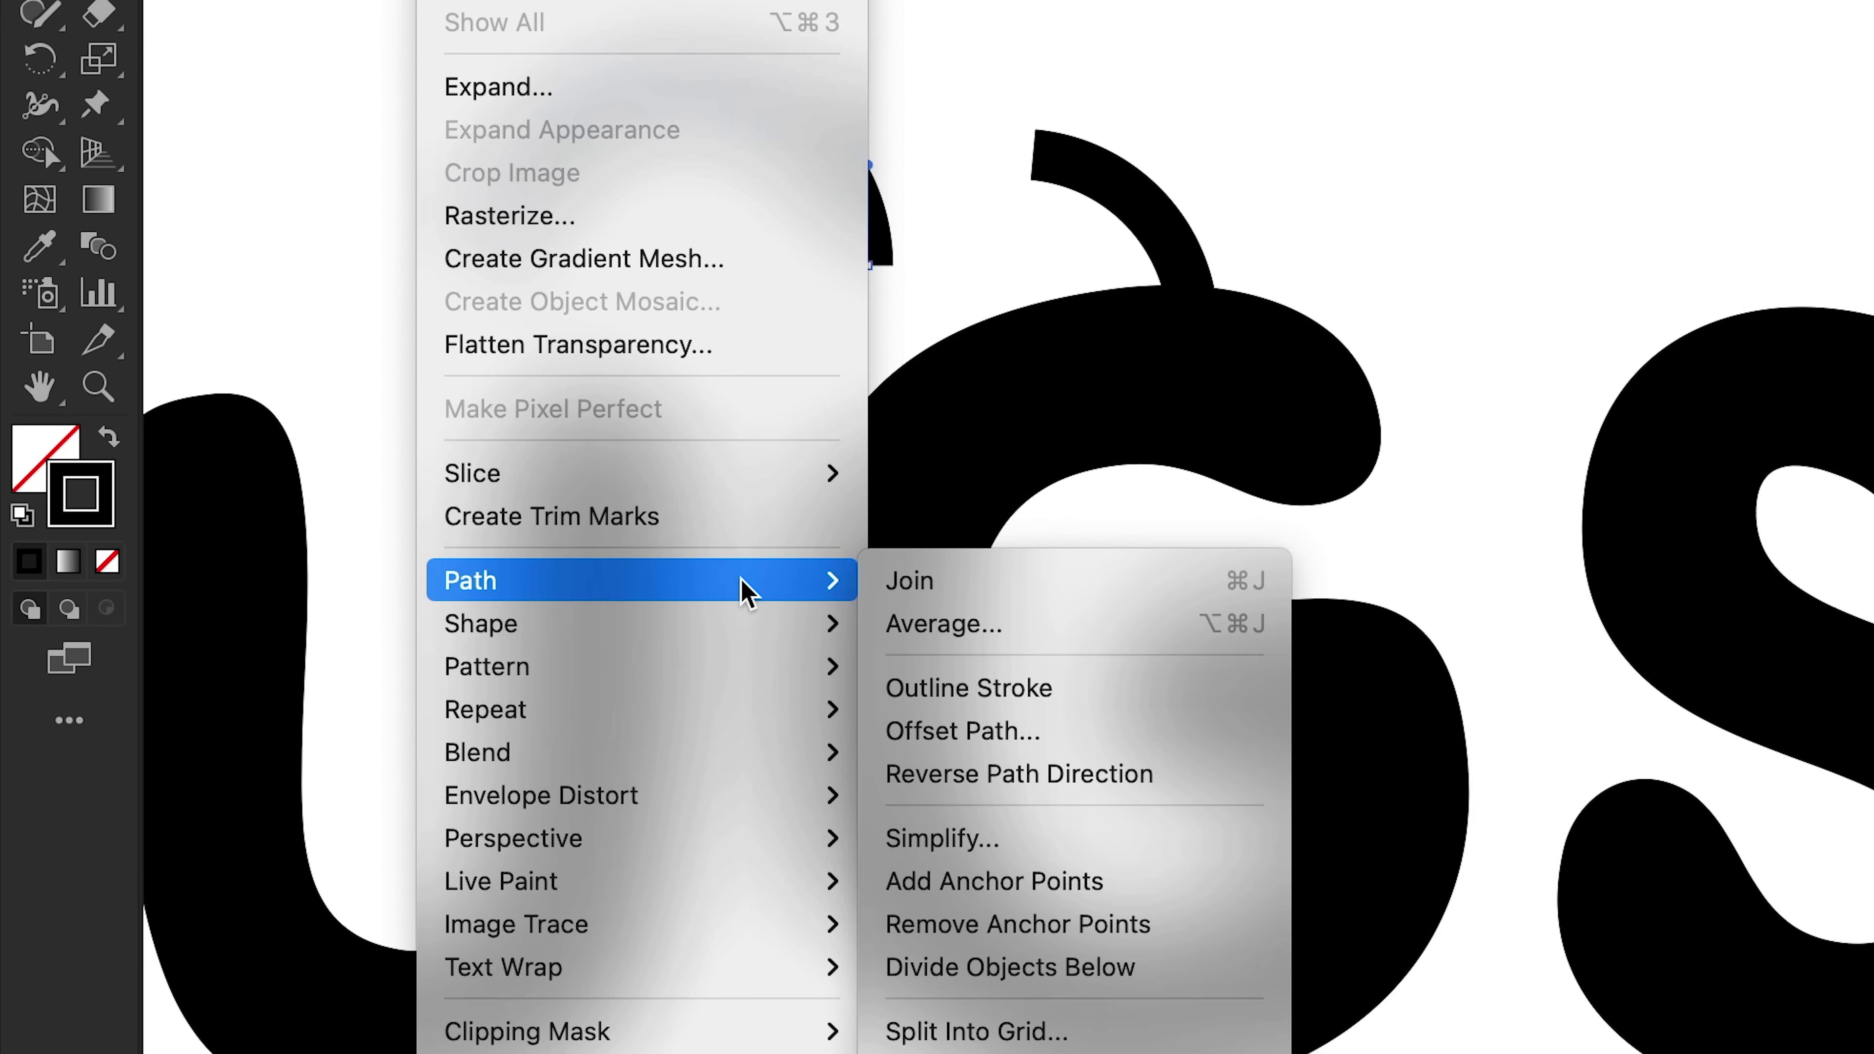
click(1009, 589)
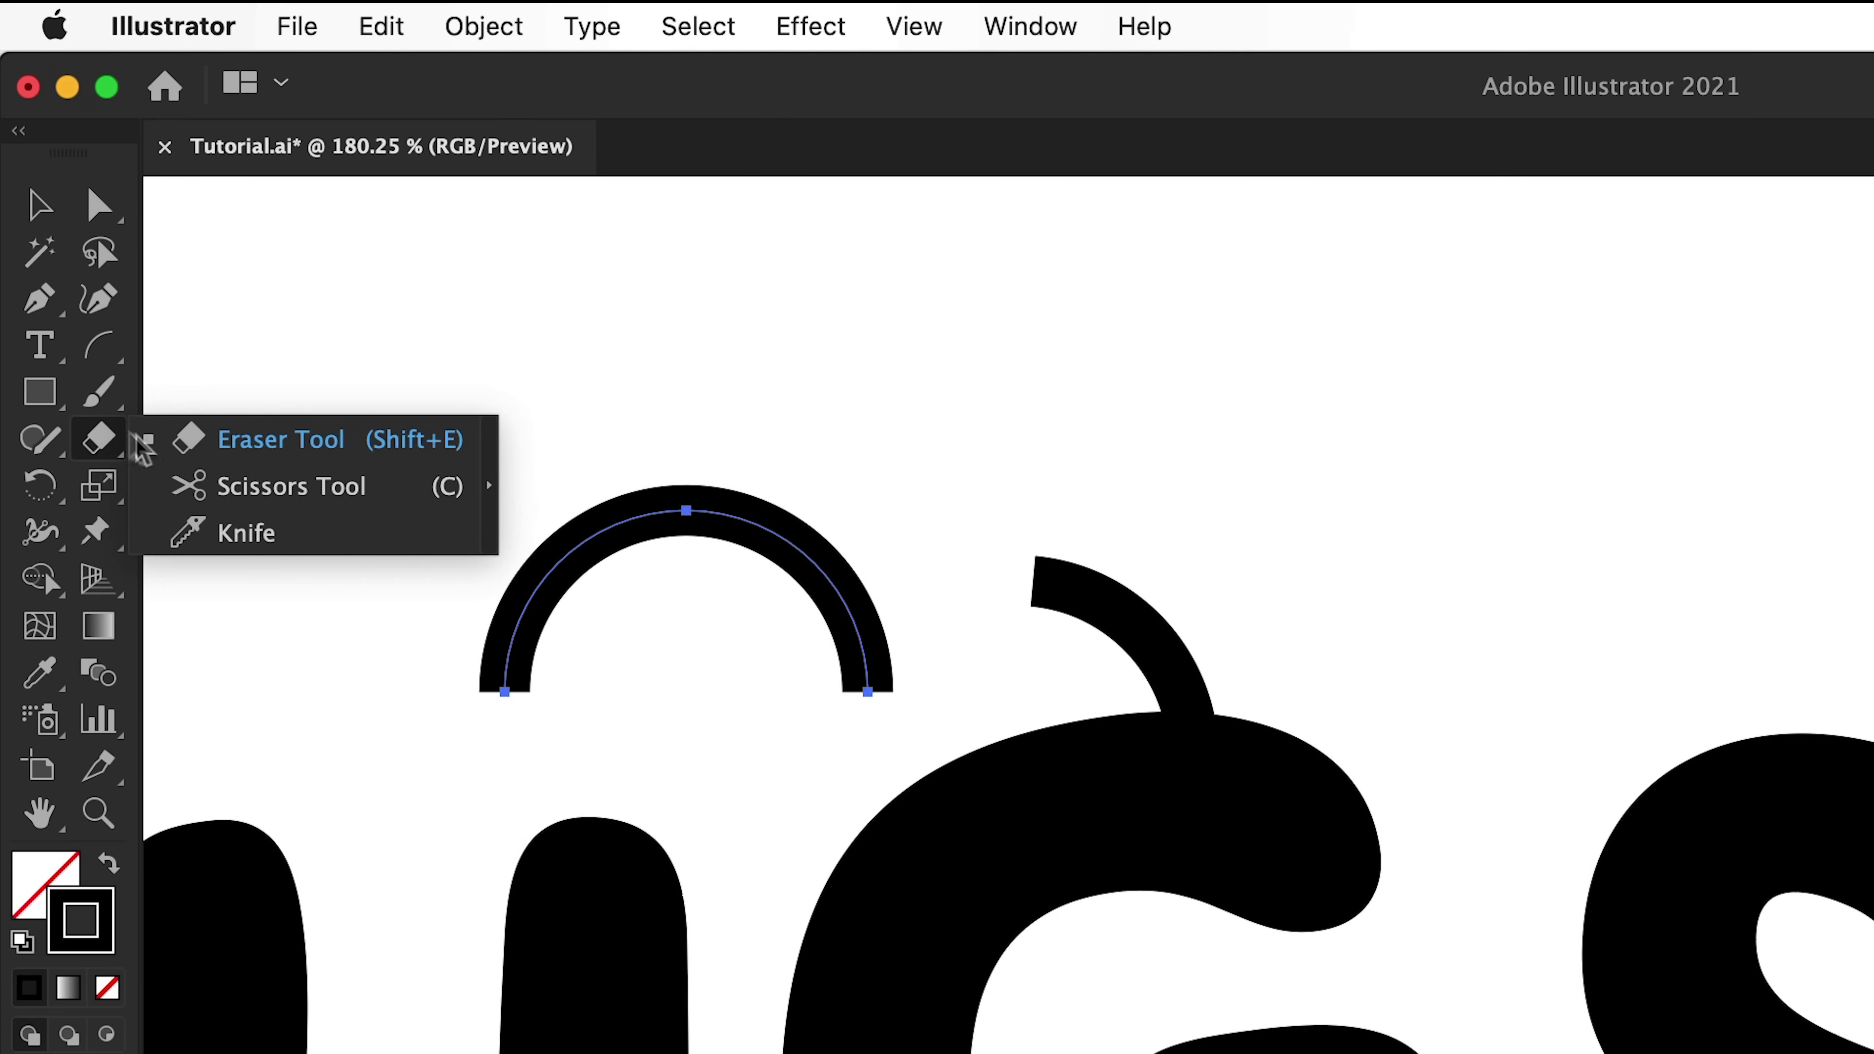
Cut the half-circle arc on its upper left with the Scissors tool and delete the lower-left segment
click(213, 481)
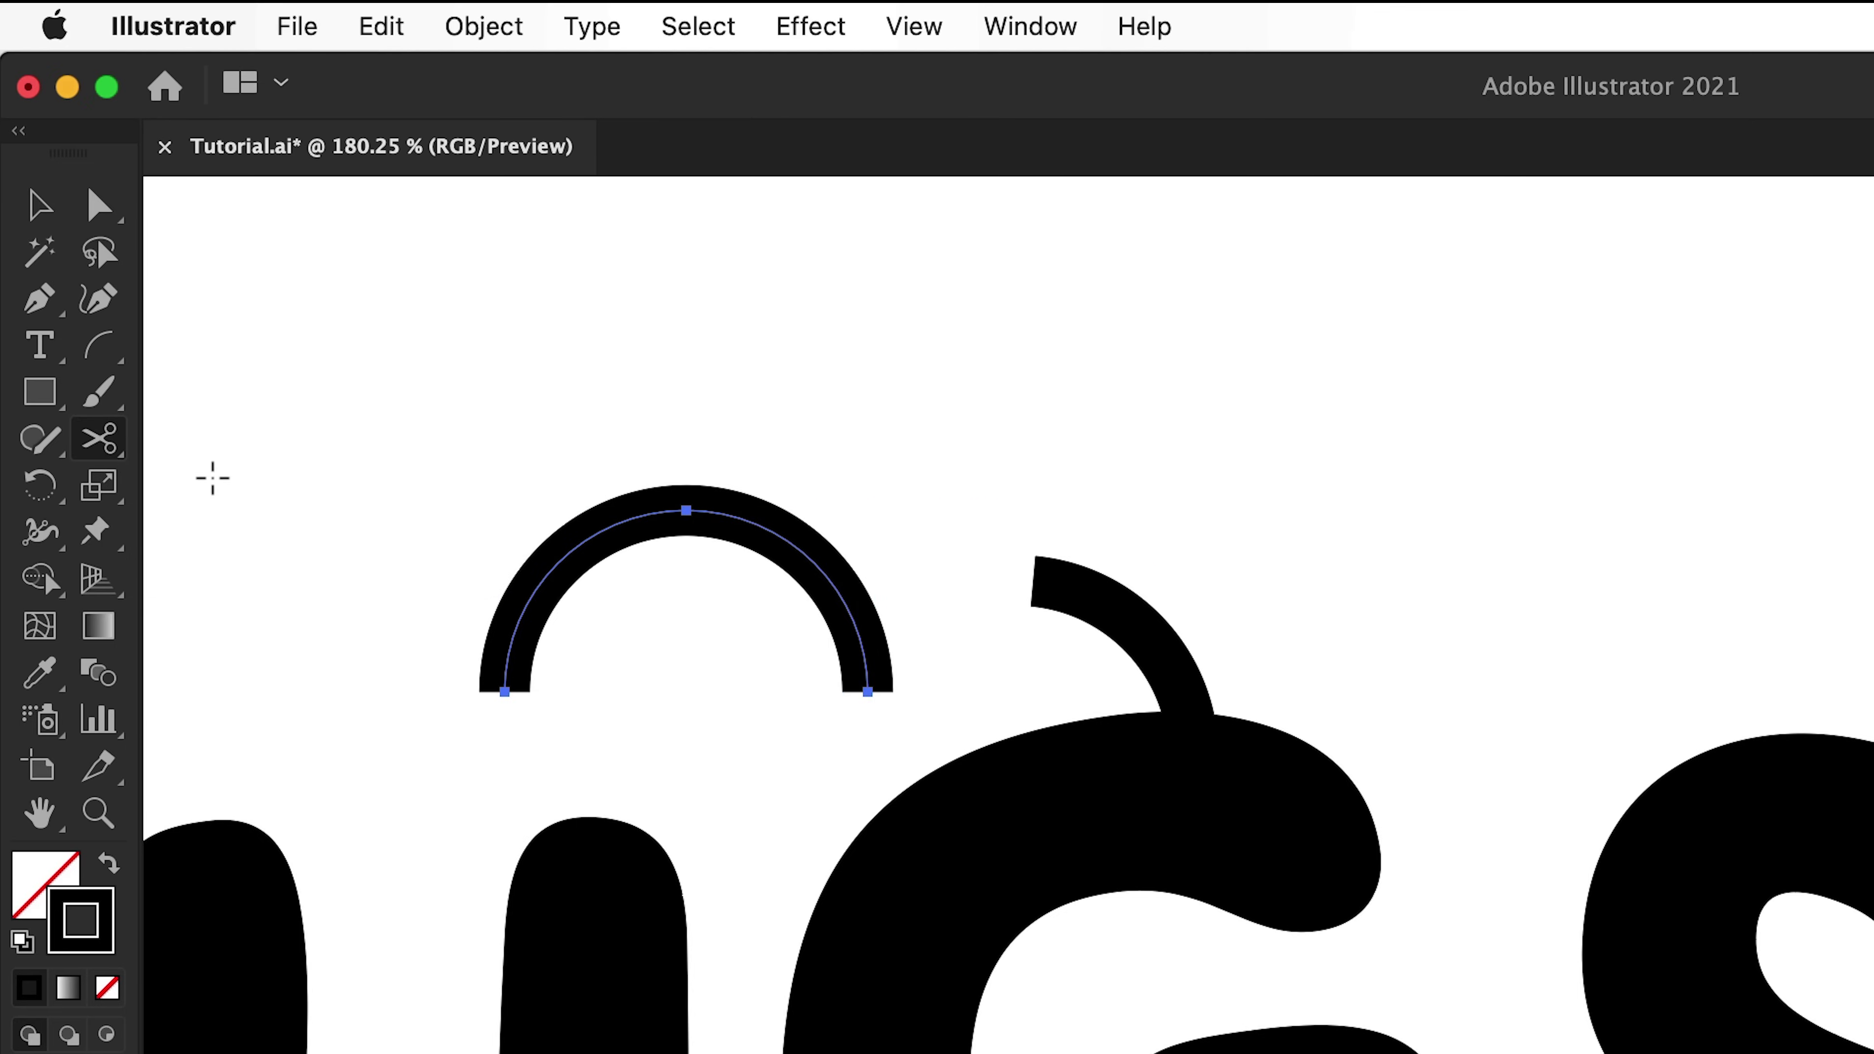
click(588, 537)
click(416, 653)
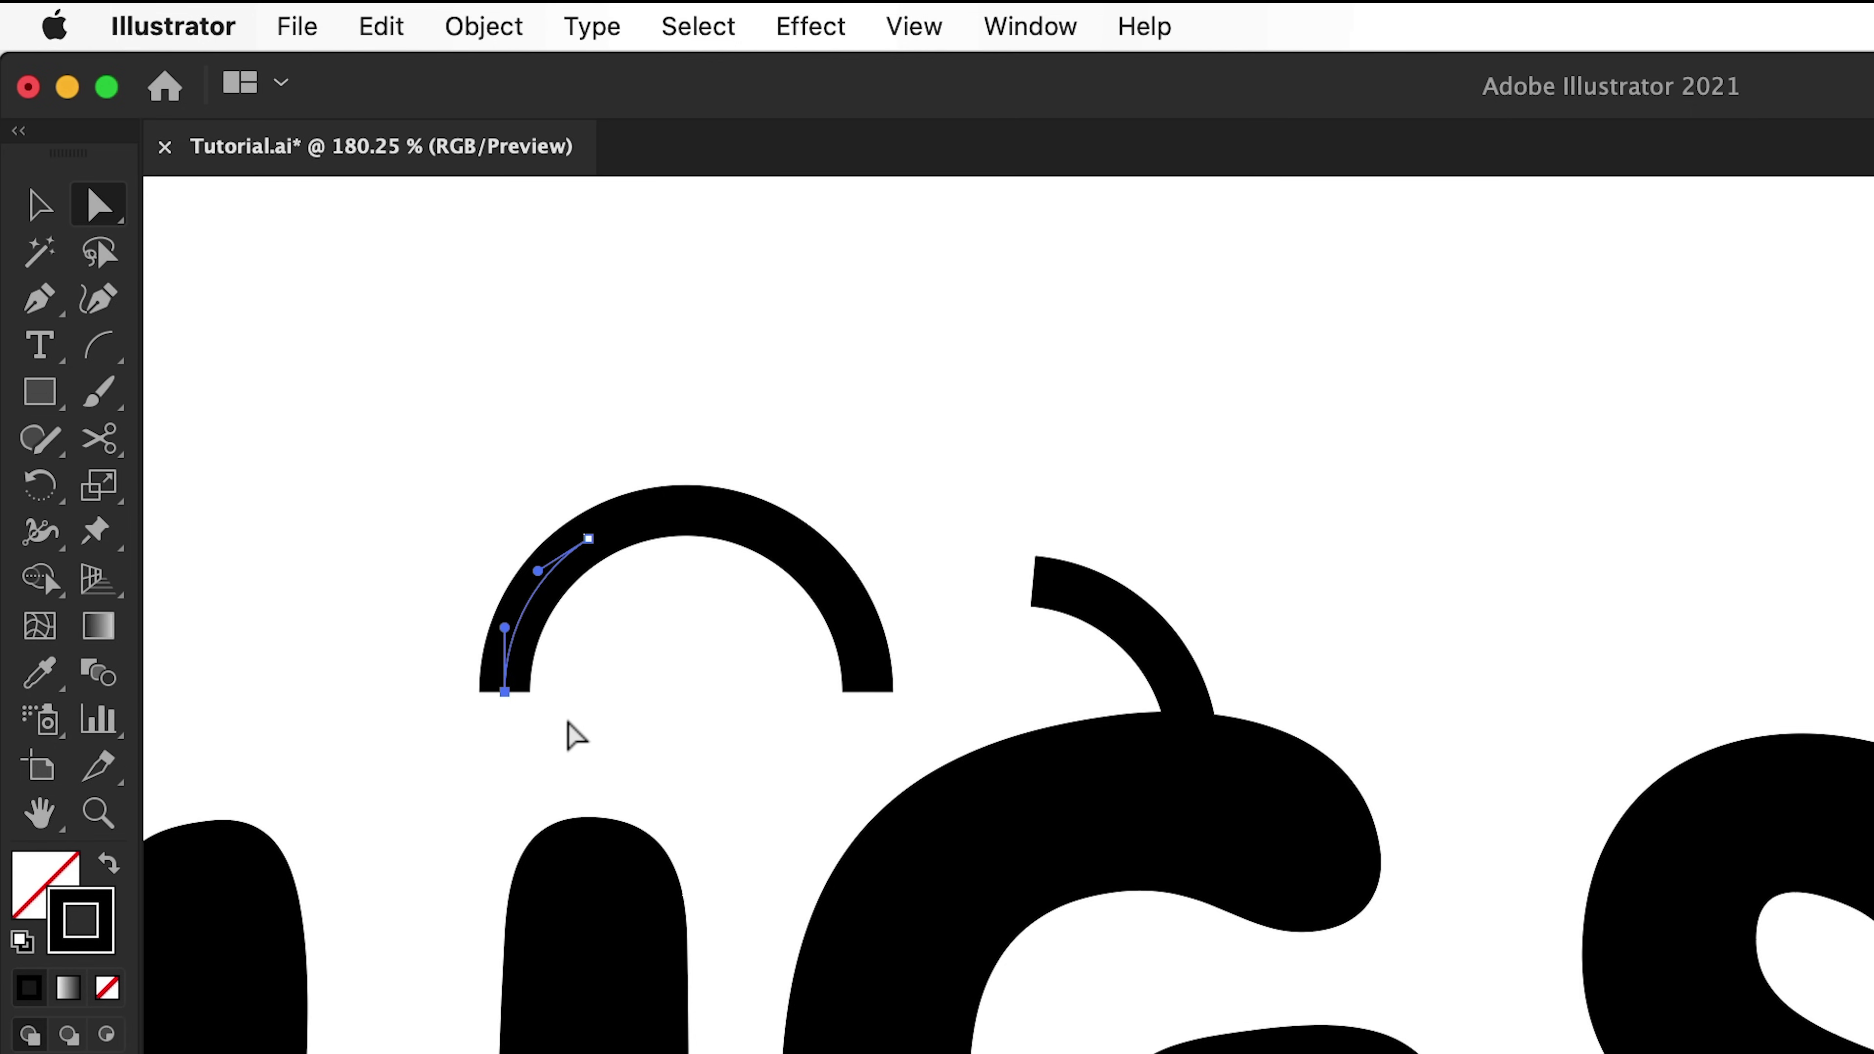
key(BackSpace)
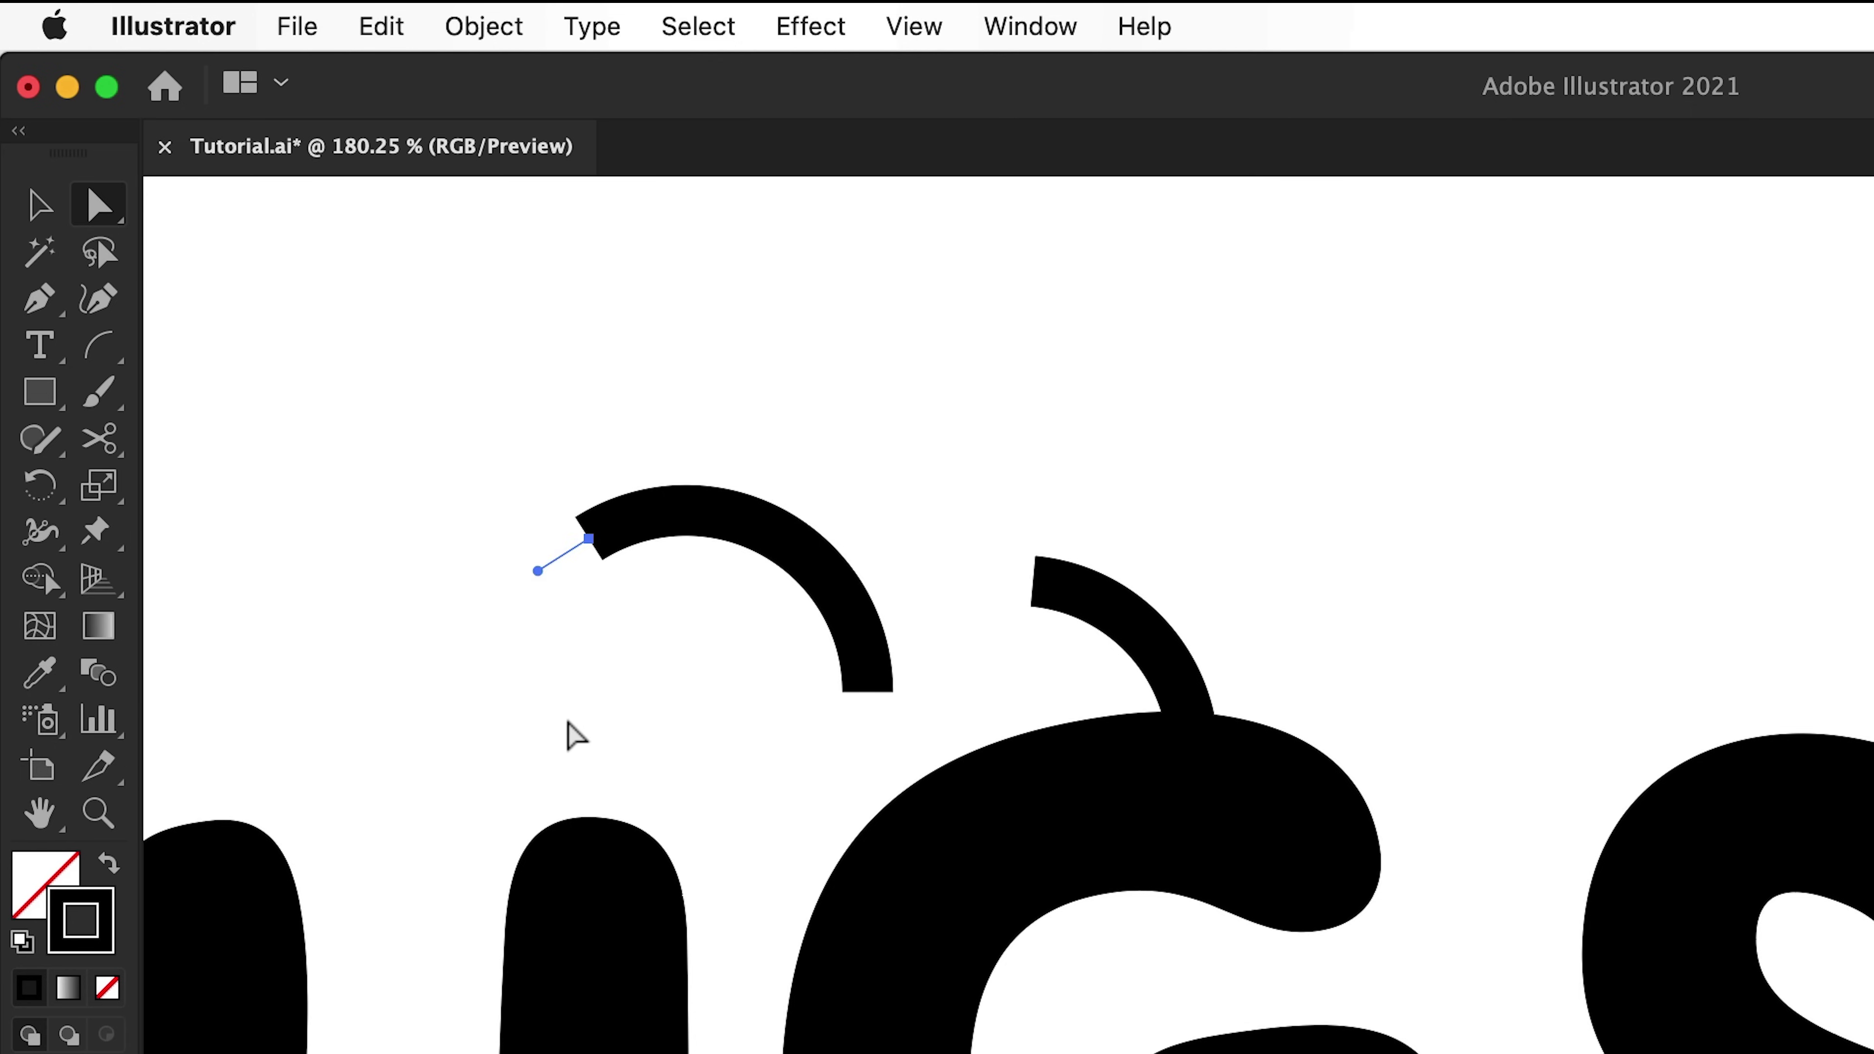
Move the trimmed arc onto the top of the G as its left antenna and rotate it slightly
key(v)
drag(817, 572, 1021, 715)
drag(800, 749, 849, 753)
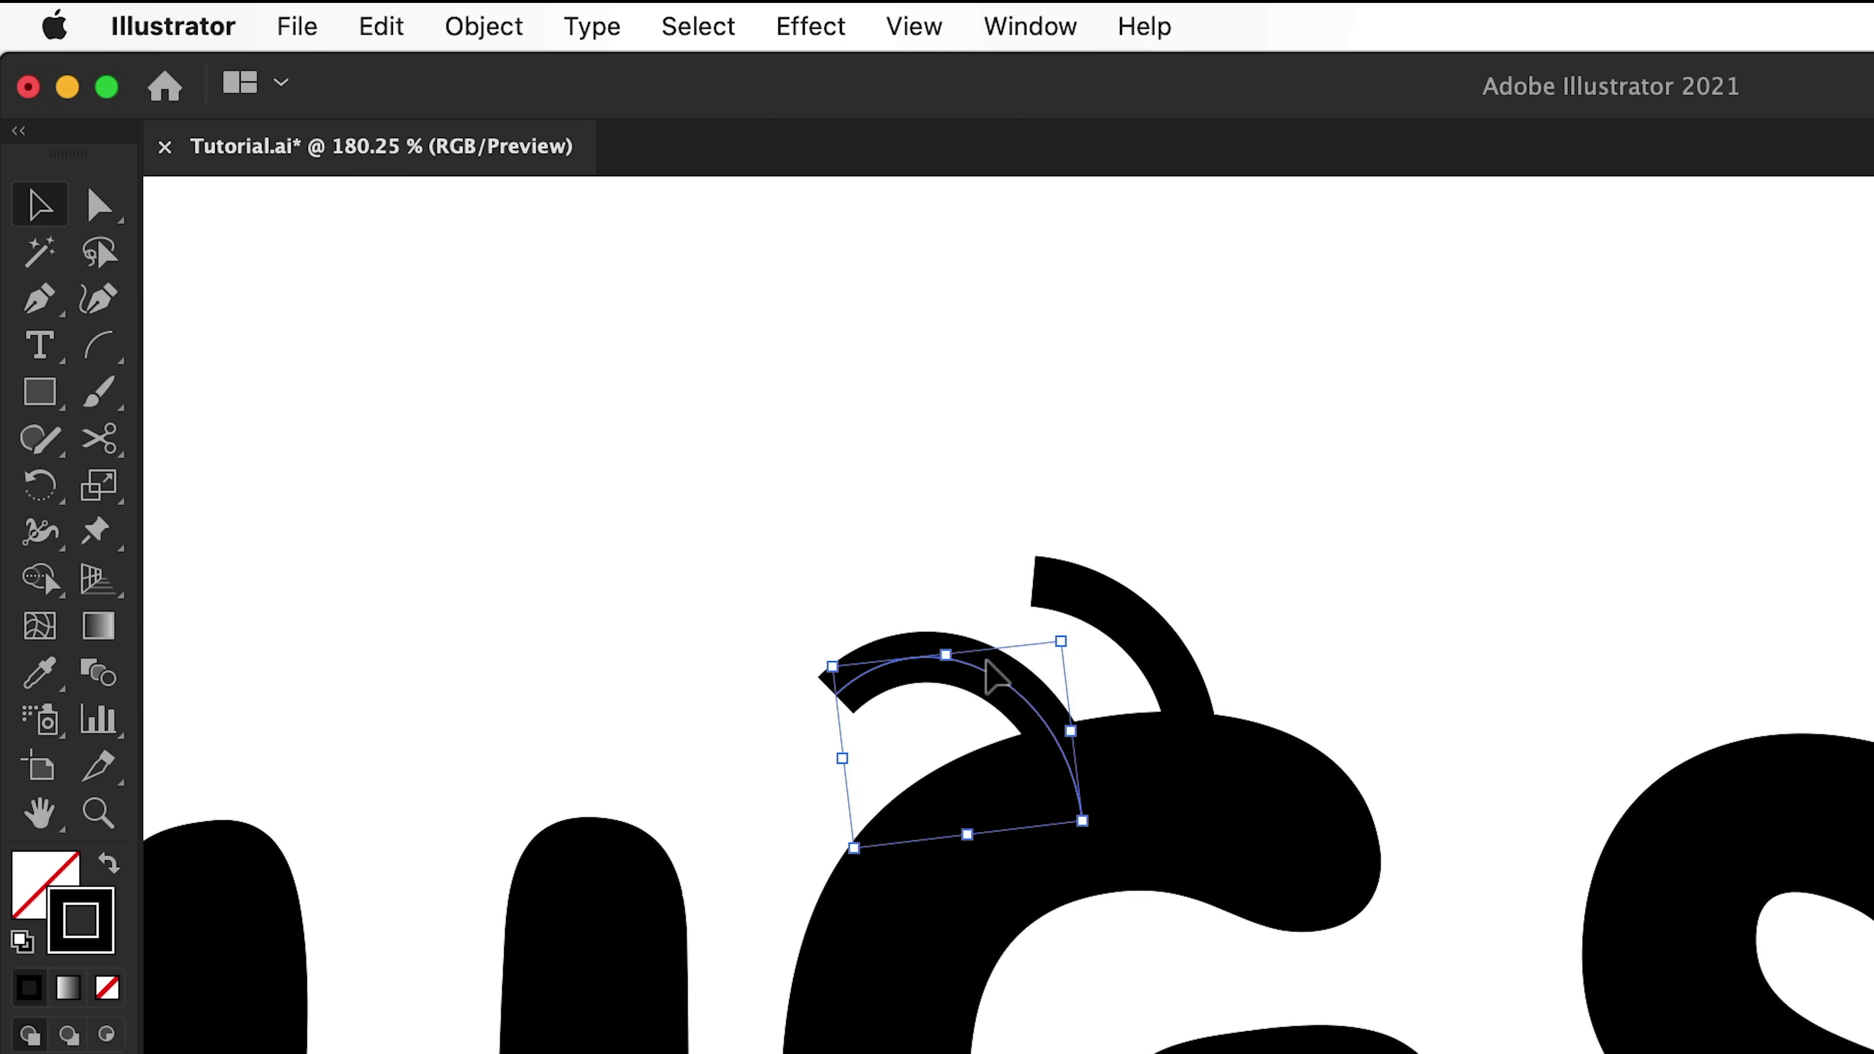
drag(992, 661, 983, 682)
Rotate the right antenna on the G by about -10°, then deselect it
click(1117, 636)
key(r)
drag(1416, 614, 1393, 668)
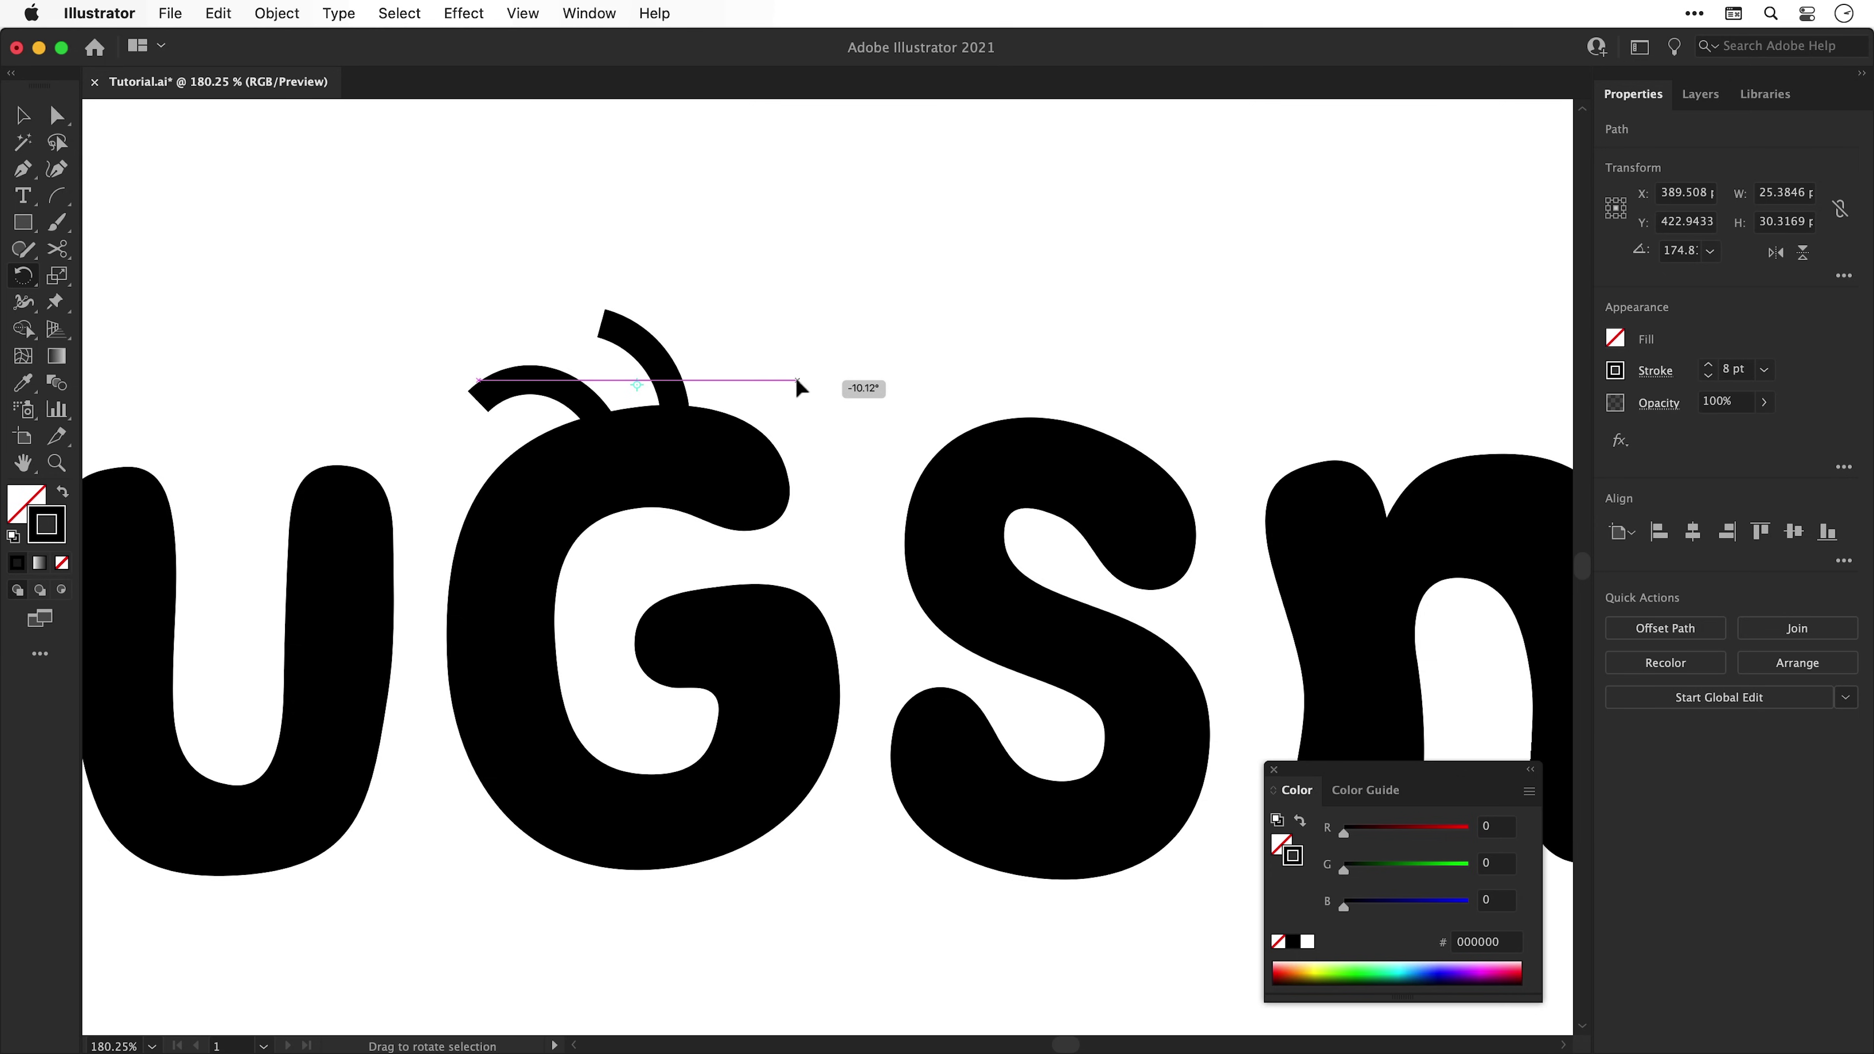
drag(799, 385, 795, 389)
key(super+shift+a)
Draw a small ellipse beside the G's right antenna and swap its fill and stroke to make it solid black
key(z)
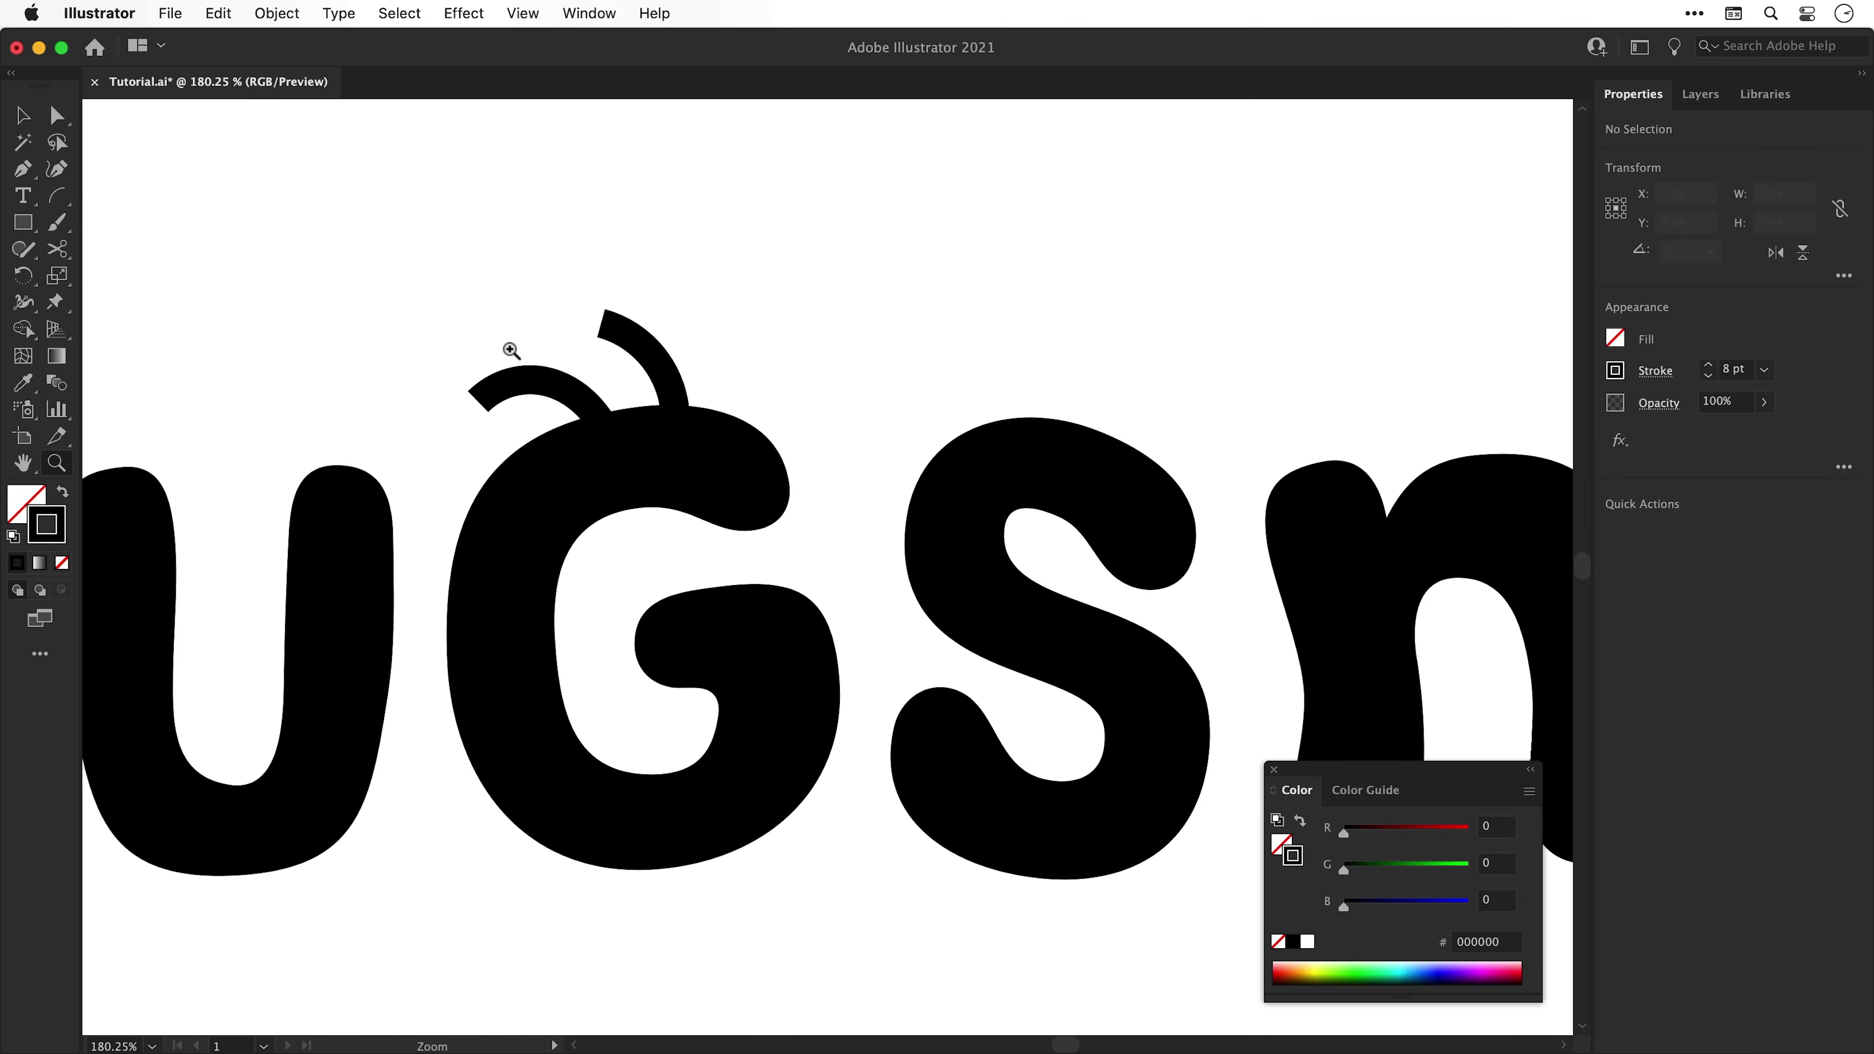
drag(515, 350, 789, 480)
key(v)
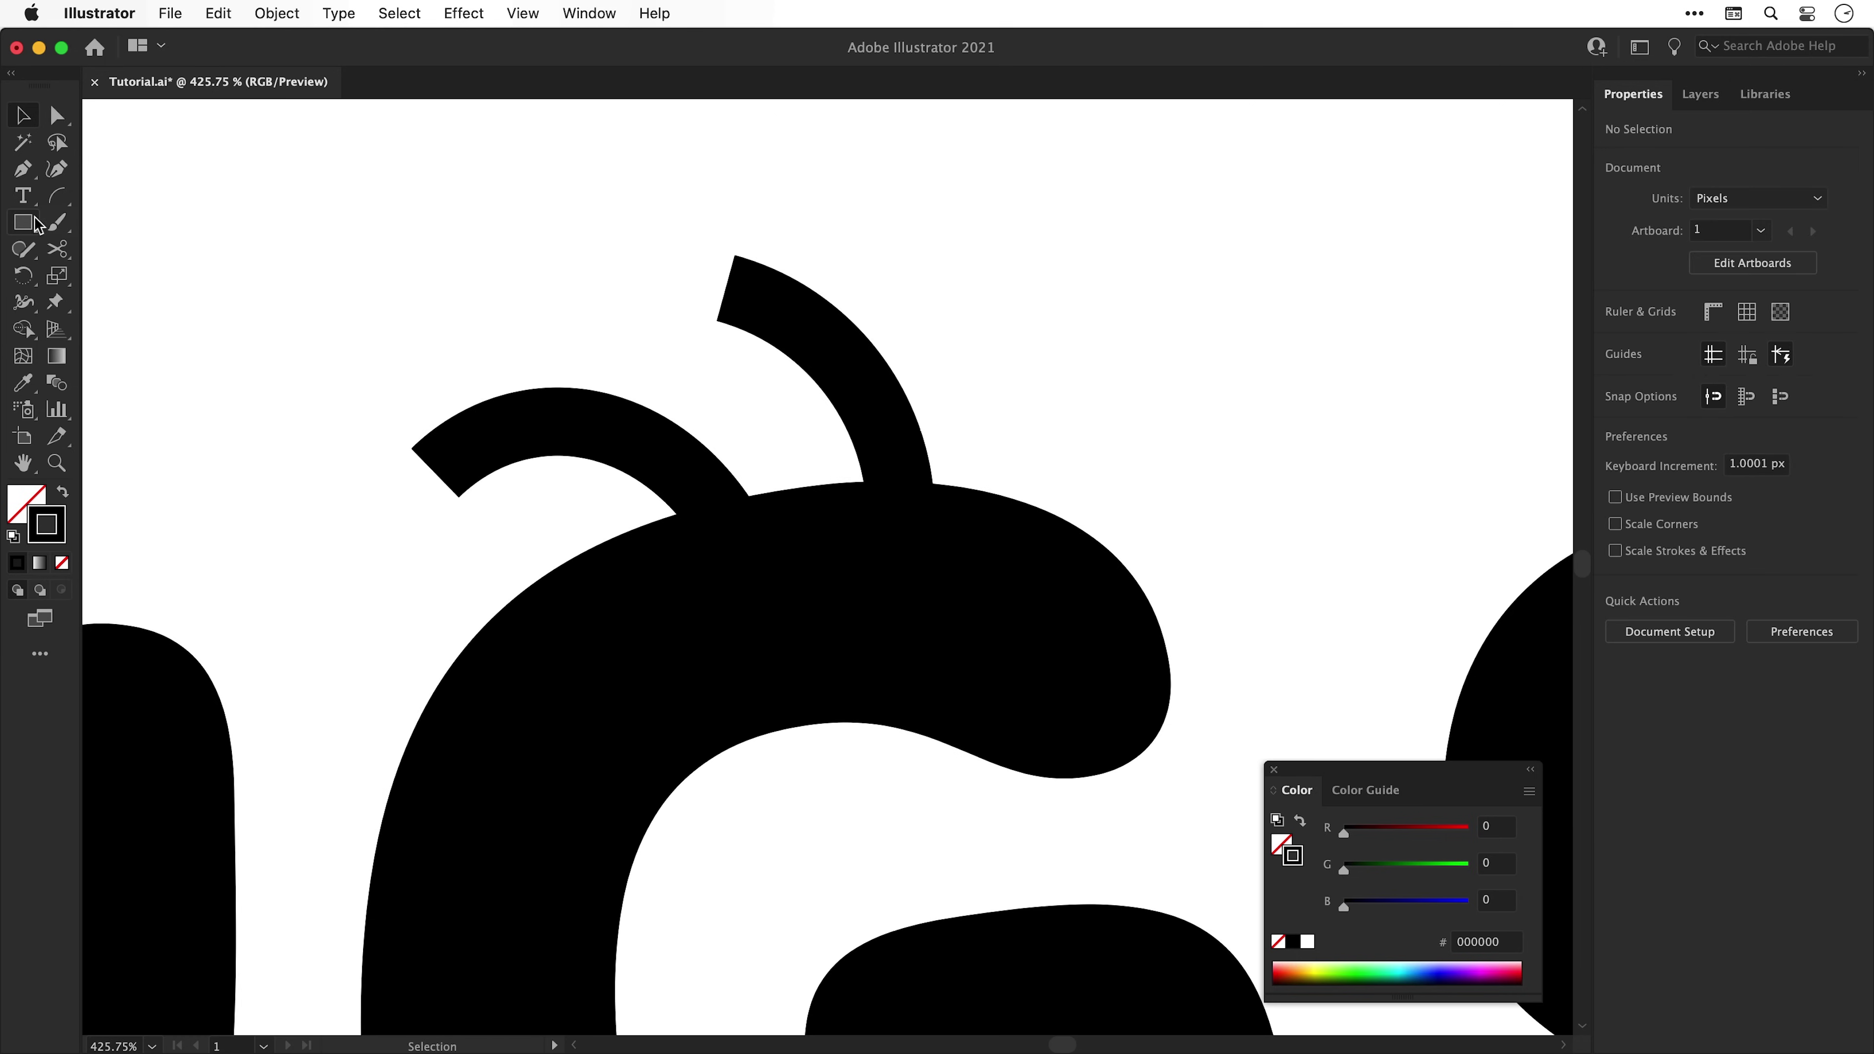
drag(37, 225, 118, 272)
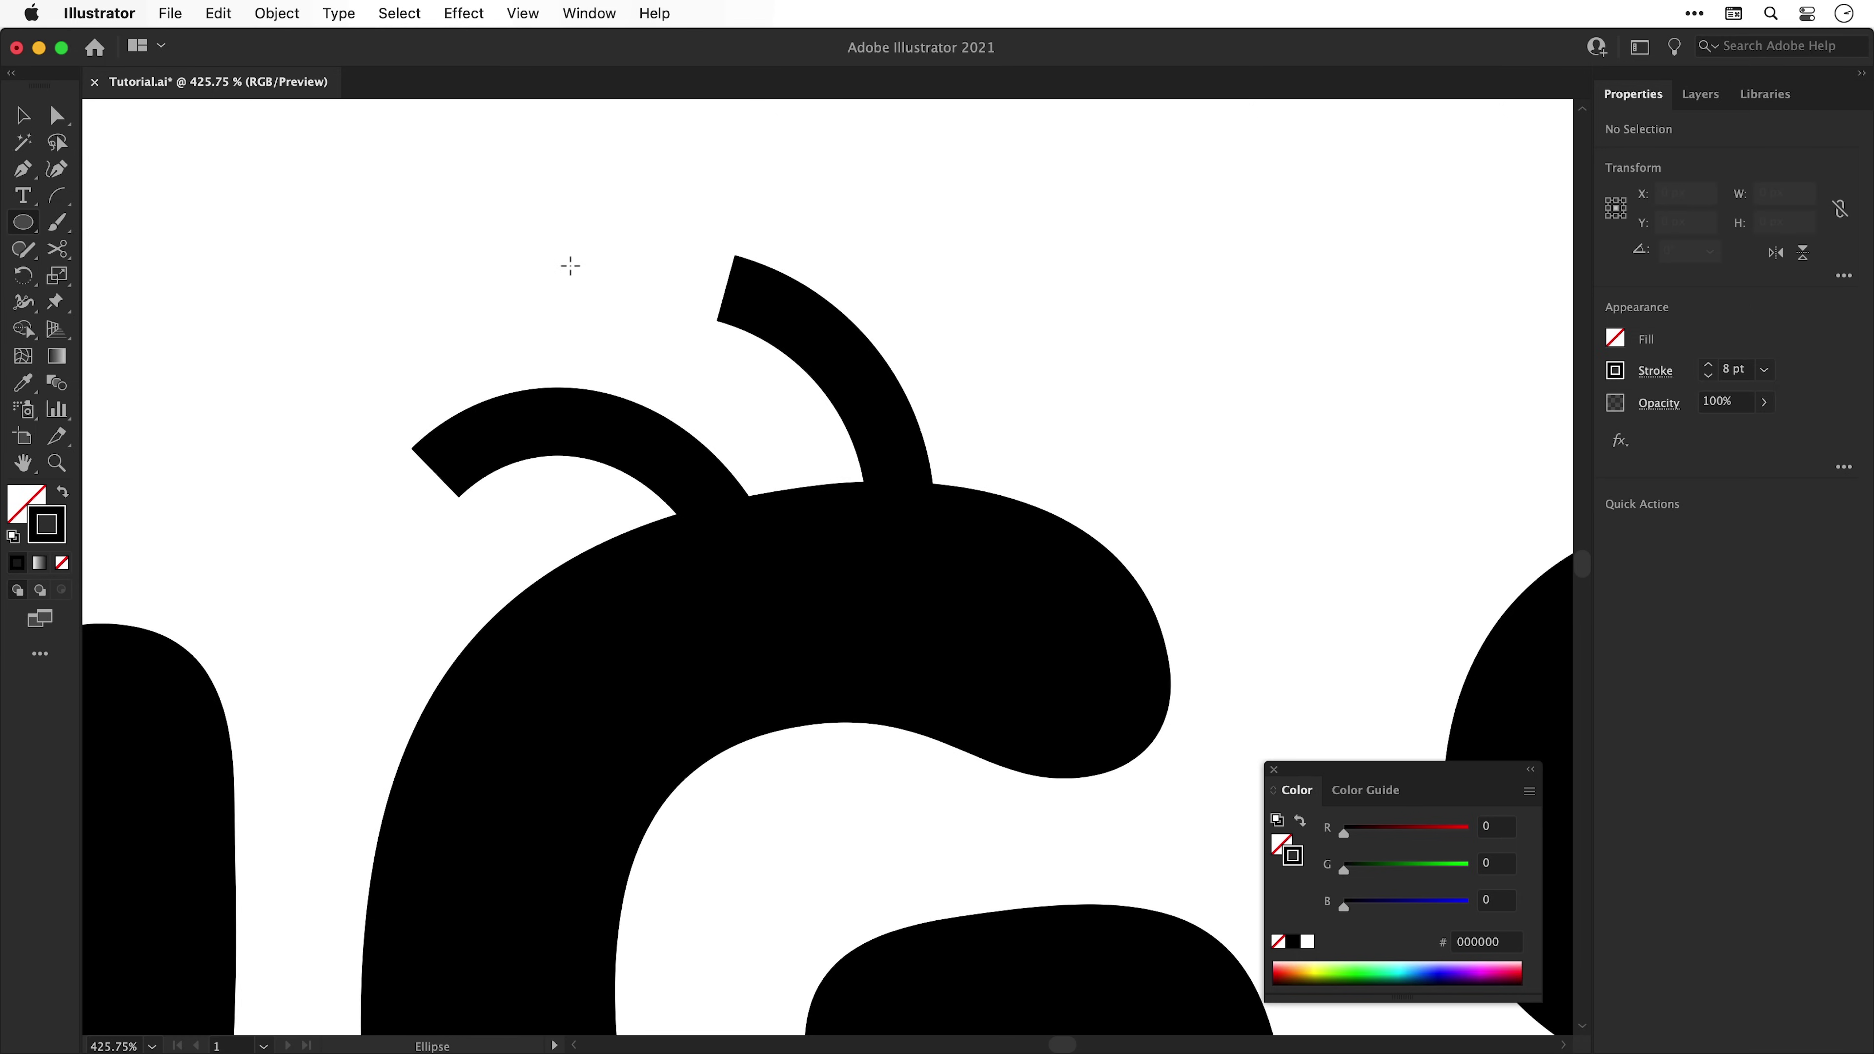
mouse_move(570, 266)
mouse_down()
mouse_move(605, 366)
mouse_move(636, 386)
mouse_move(658, 326)
mouse_up()
click(63, 491)
key(v)
Fit the black ellipse onto the tip of the right antenna and rotate it to follow the curve
drag(658, 265, 666, 253)
drag(620, 320, 693, 303)
key(r)
drag(858, 359, 833, 406)
key(v)
Duplicate the ellipse onto the left antenna's tip, rotate it to match, and fine-tune the position of both tips
drag(672, 286, 398, 543)
key(r)
drag(649, 603, 575, 363)
key(v)
drag(425, 577, 466, 527)
super+drag(395, 475, 502, 476)
drag(501, 514, 518, 511)
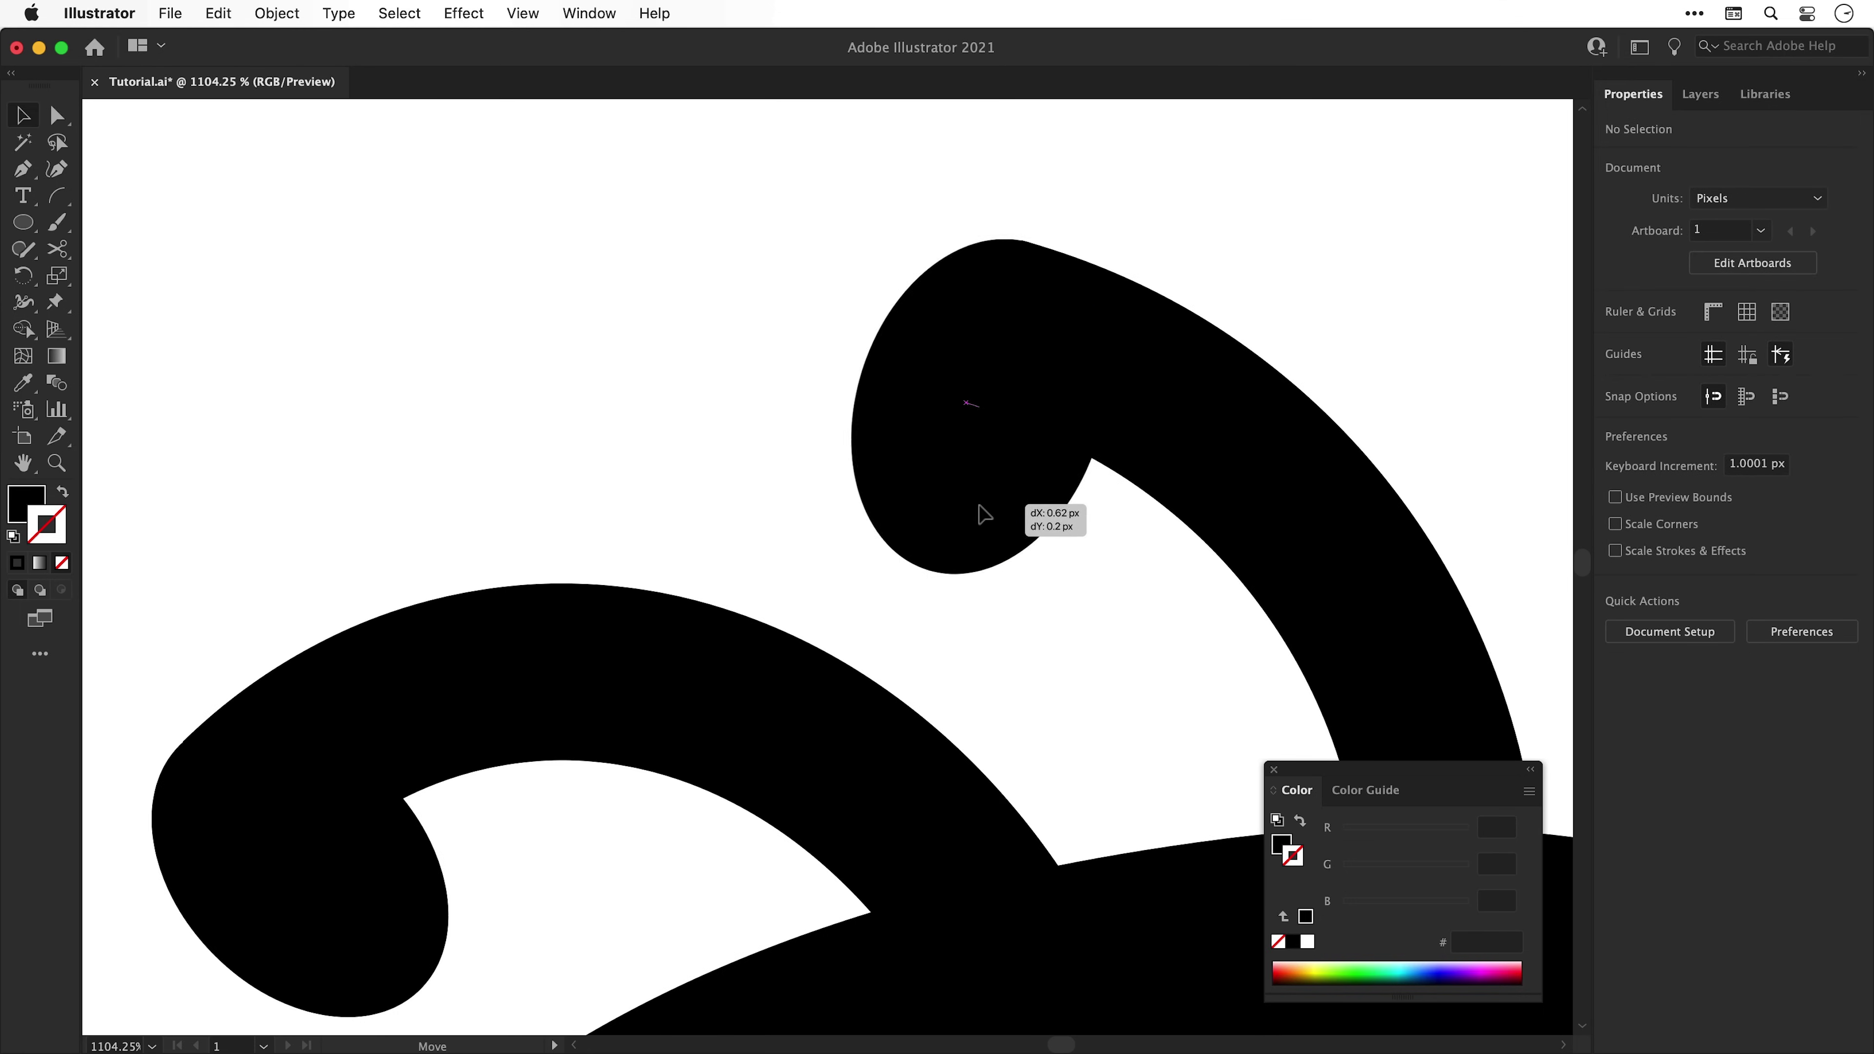
click(983, 514)
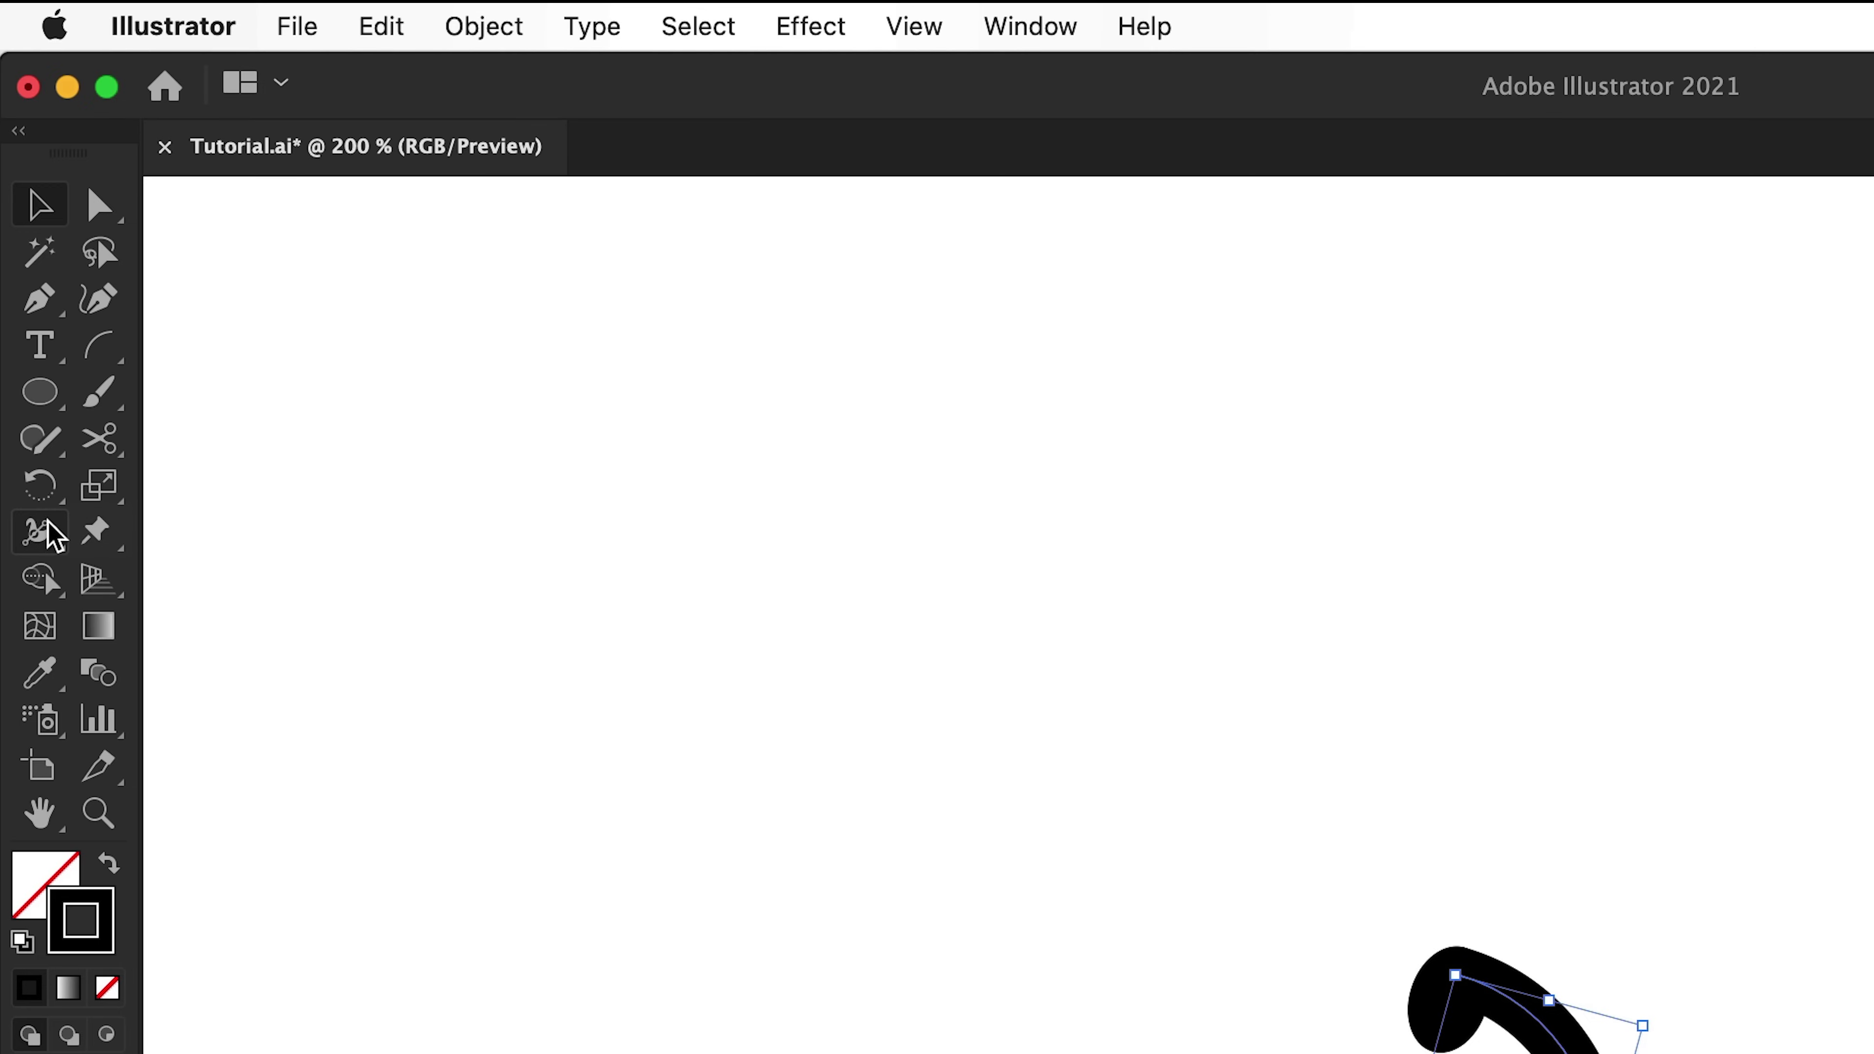
Narrow the base of the G's right antenna with the Width tool
click(46, 529)
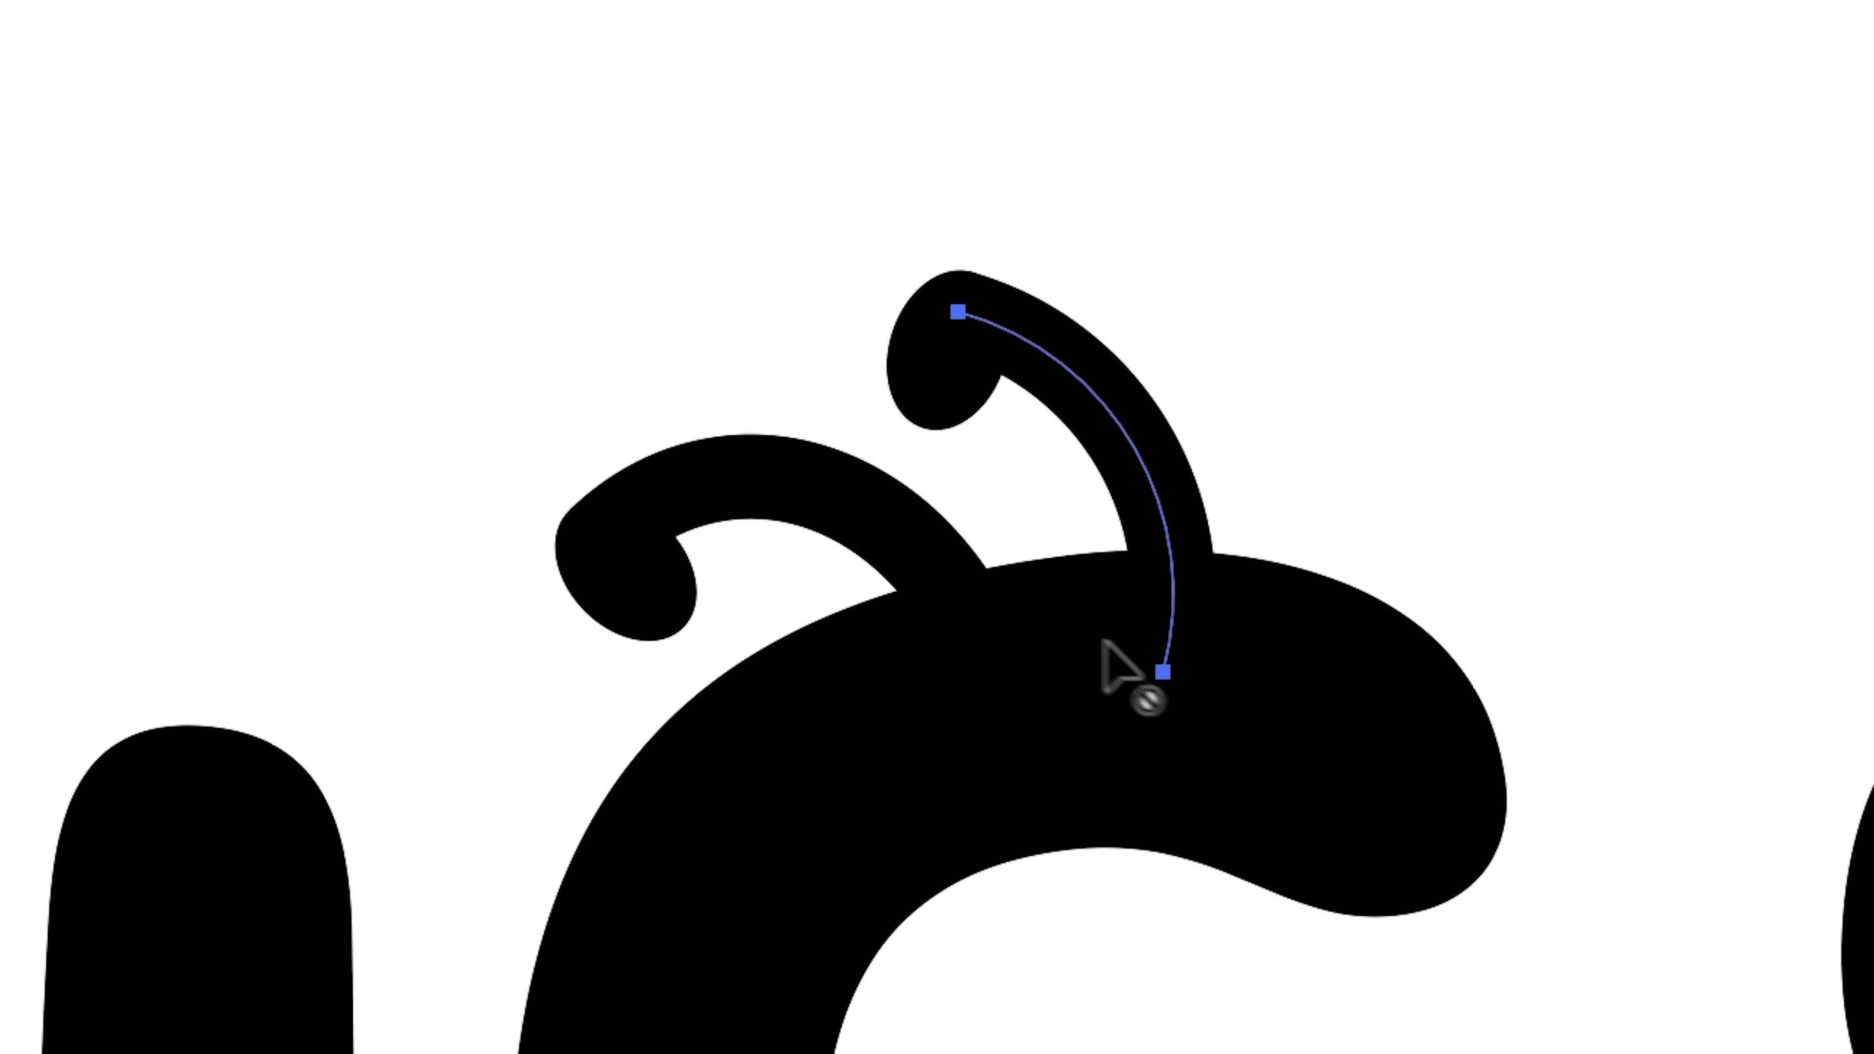
mouse_move(1163, 671)
mouse_down()
mouse_move(1200, 661)
mouse_move(962, 633)
mouse_move(1140, 681)
mouse_move(1130, 669)
mouse_up()
key(v)
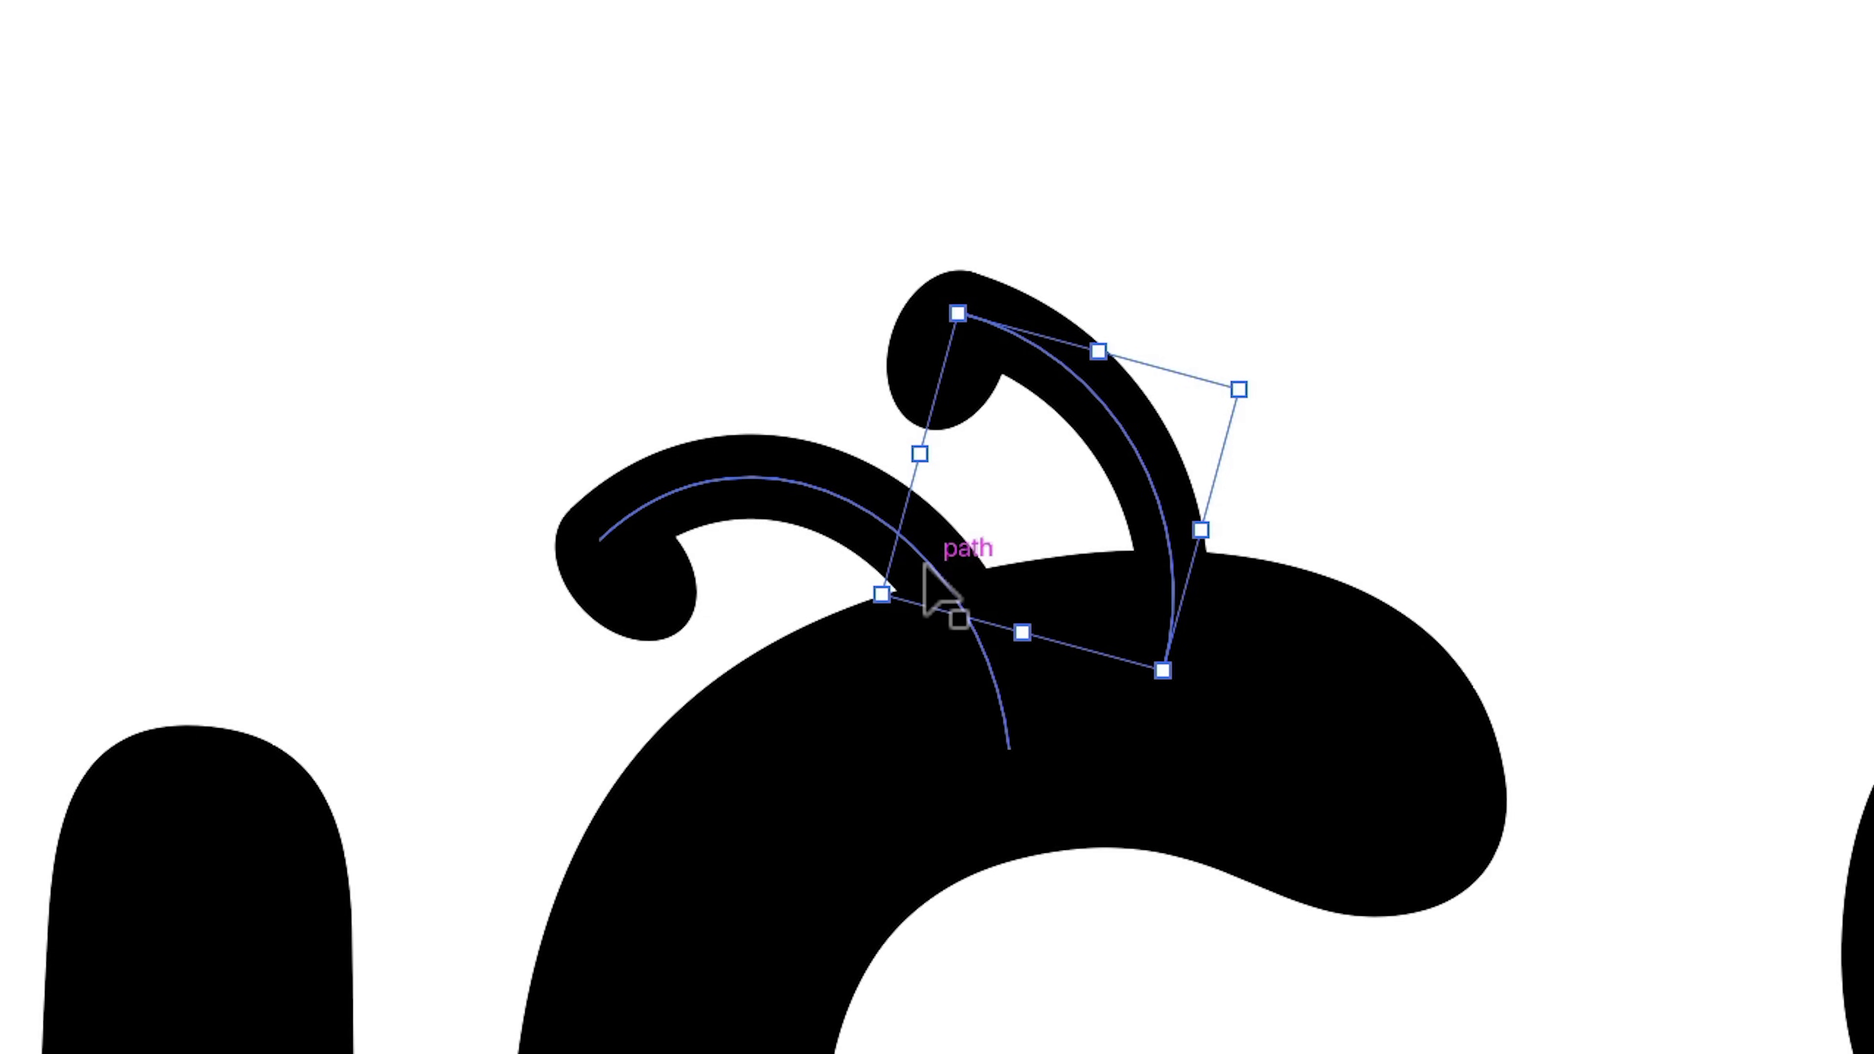
Narrow the base of the G's left antenna with the Width tool
click(954, 606)
key(shift+w)
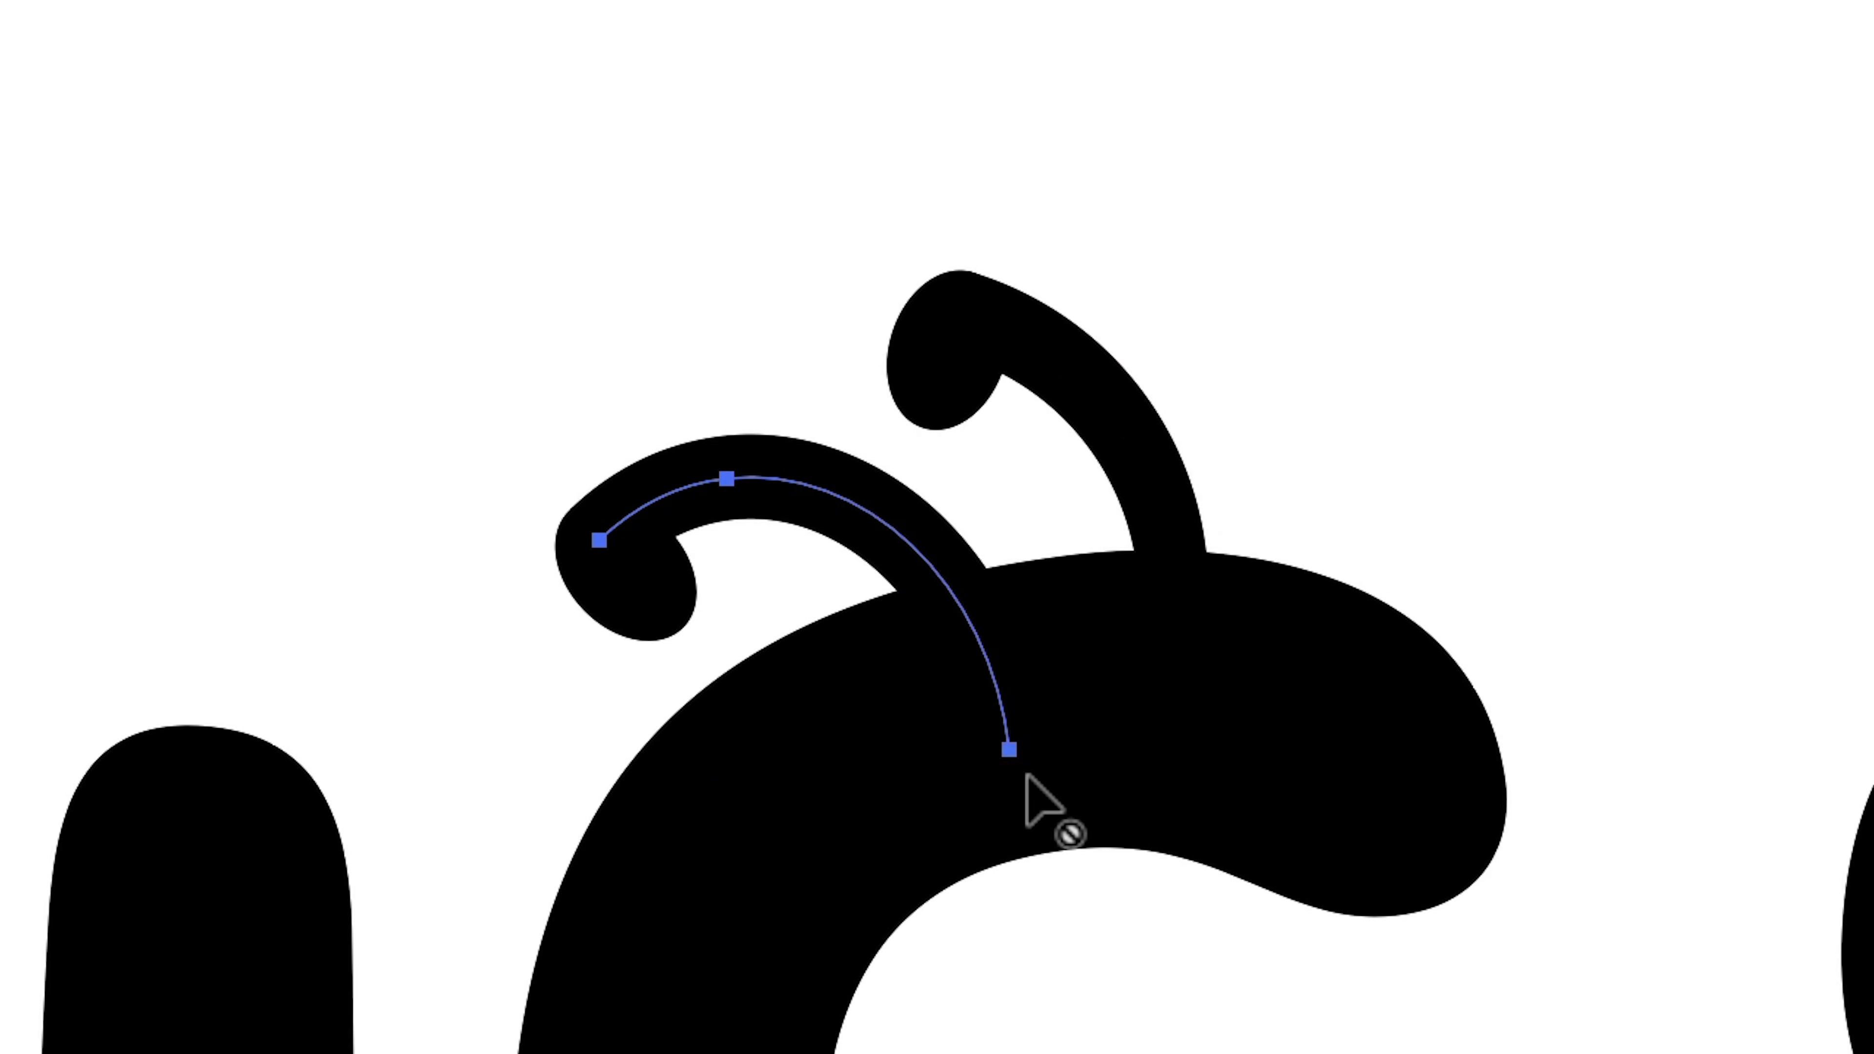
drag(1007, 749, 1033, 766)
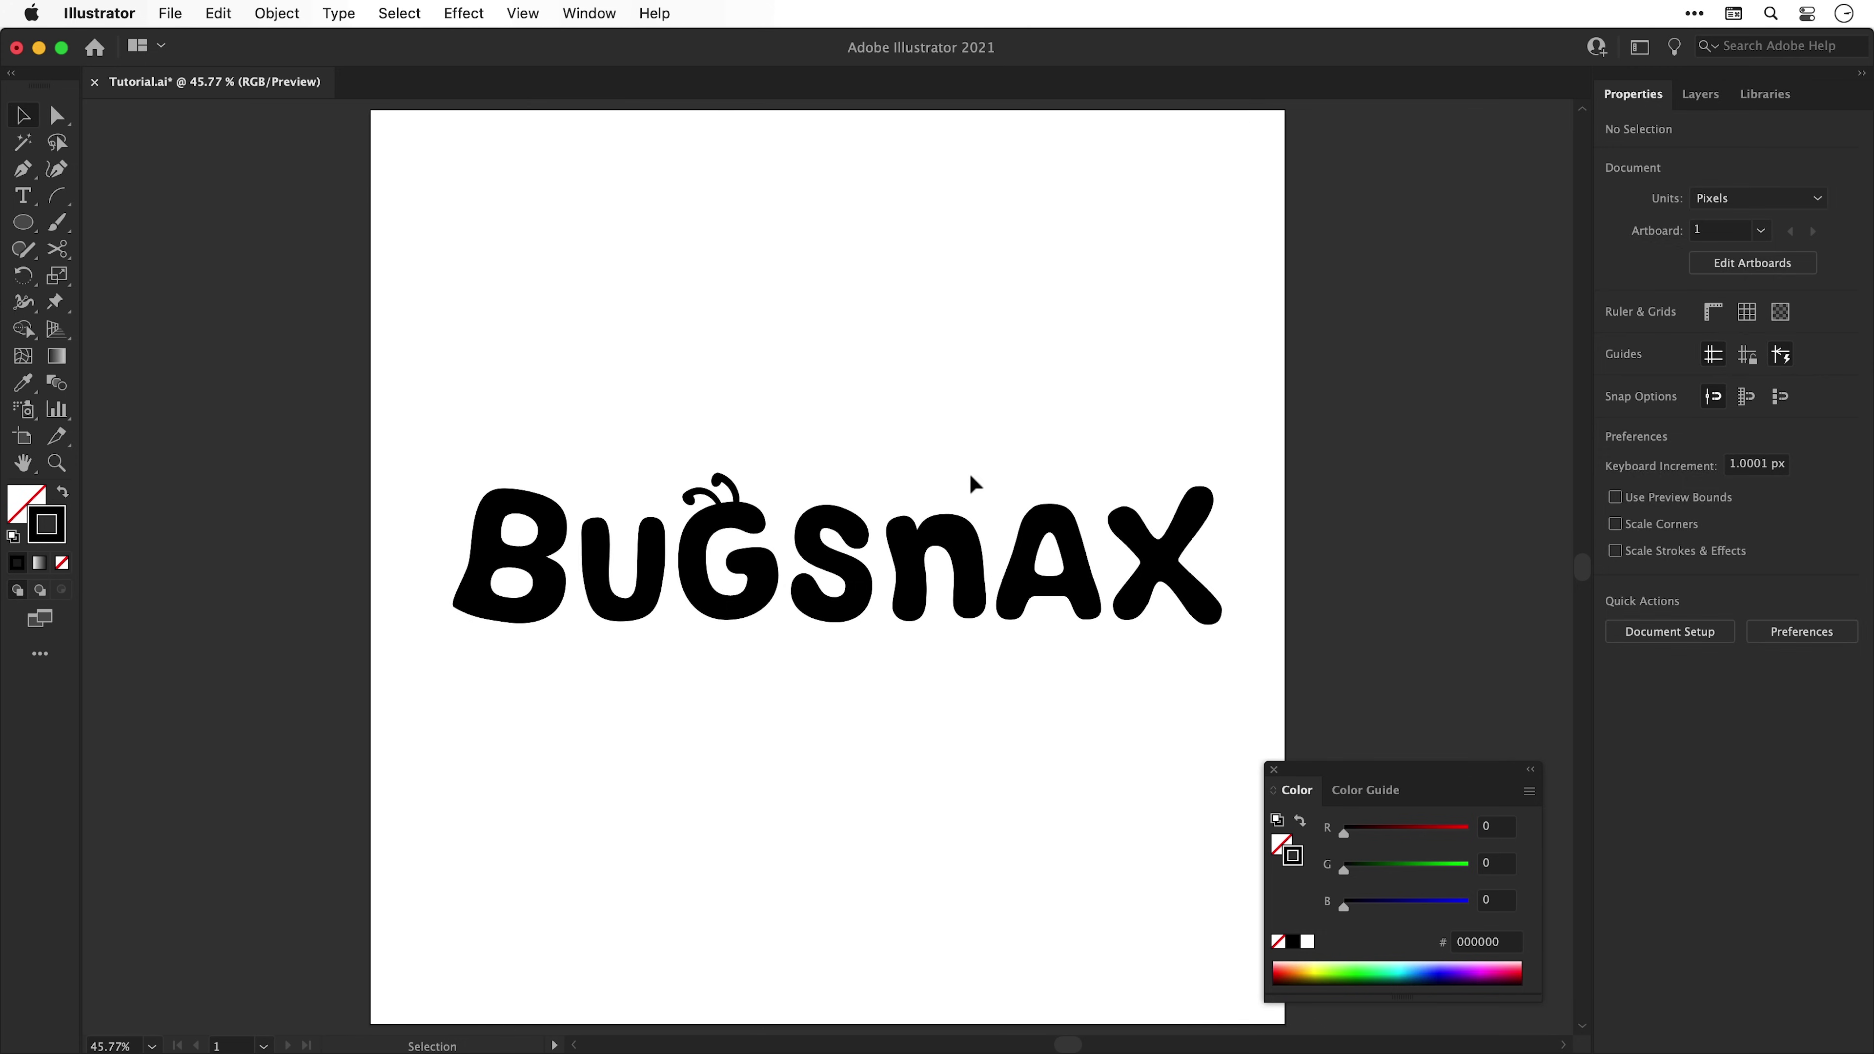
Move the anchor point on the B's left edge downward and smooth the letter's lower-left corner
key(z)
drag(468, 563, 731, 625)
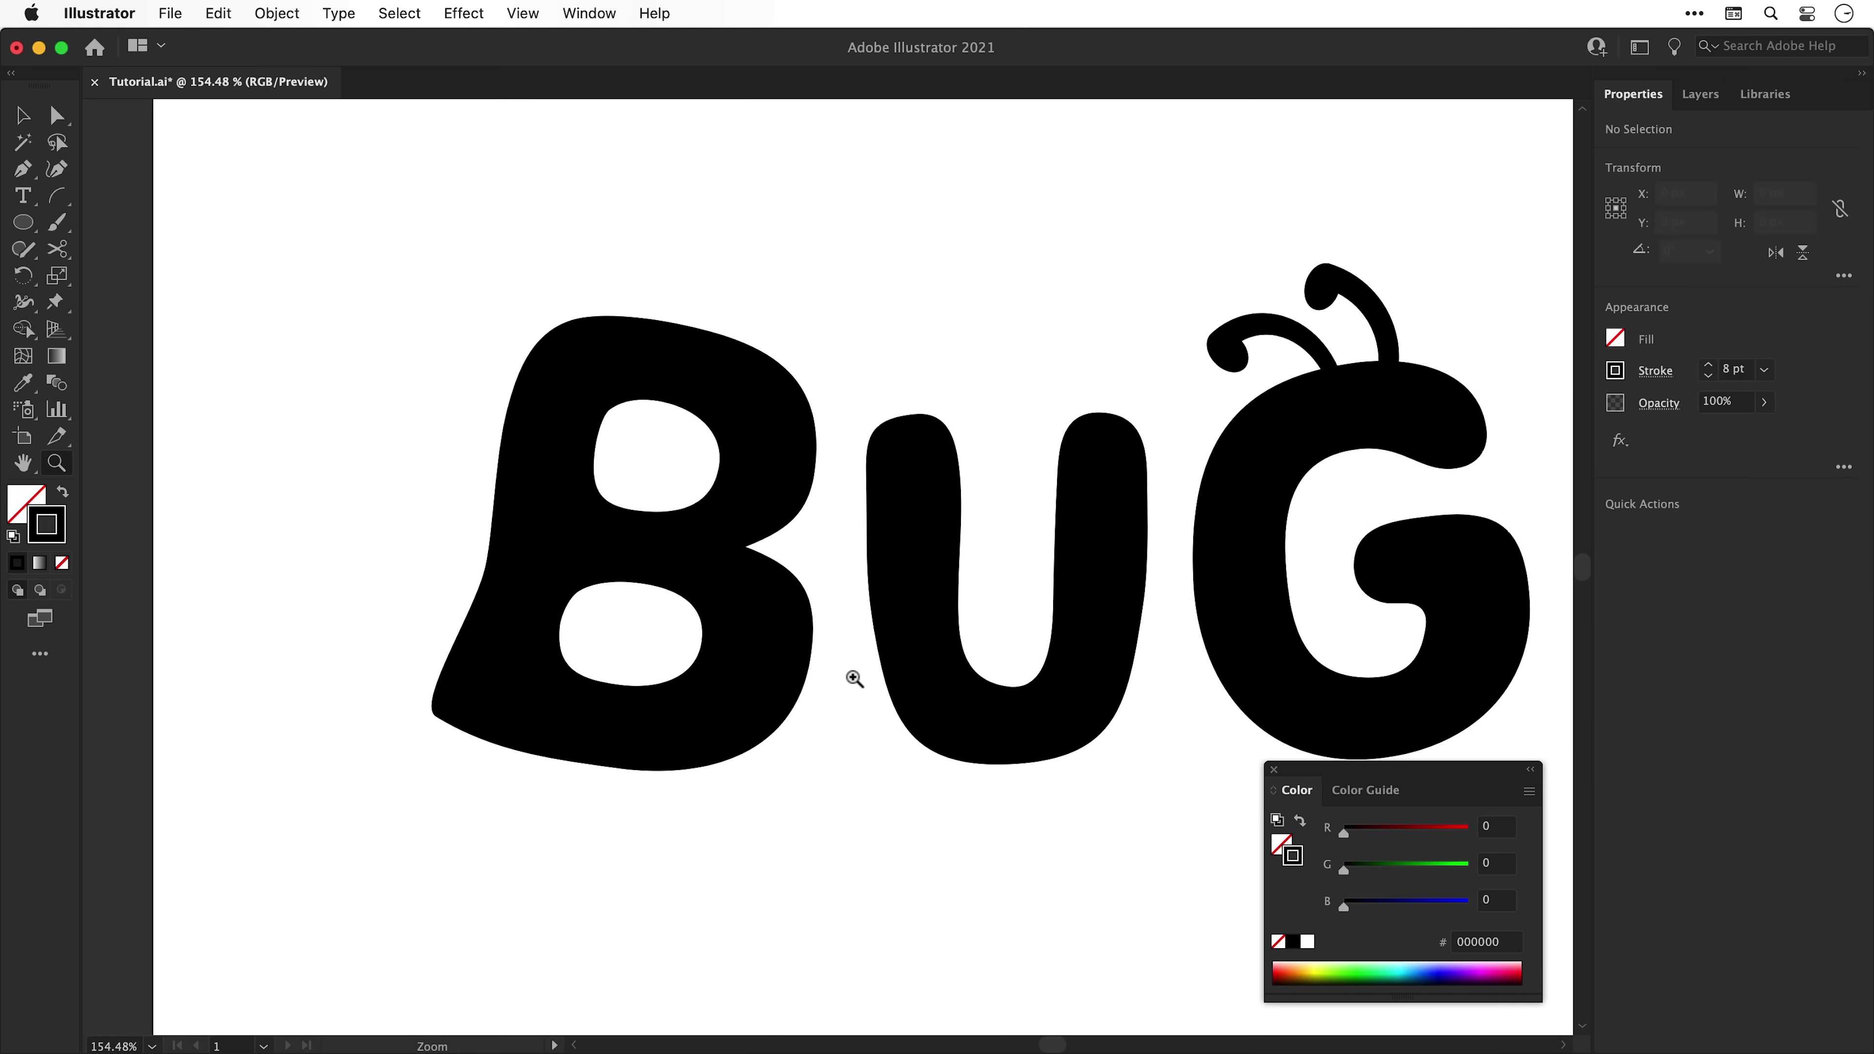
key(a)
click(486, 565)
drag(489, 568, 478, 622)
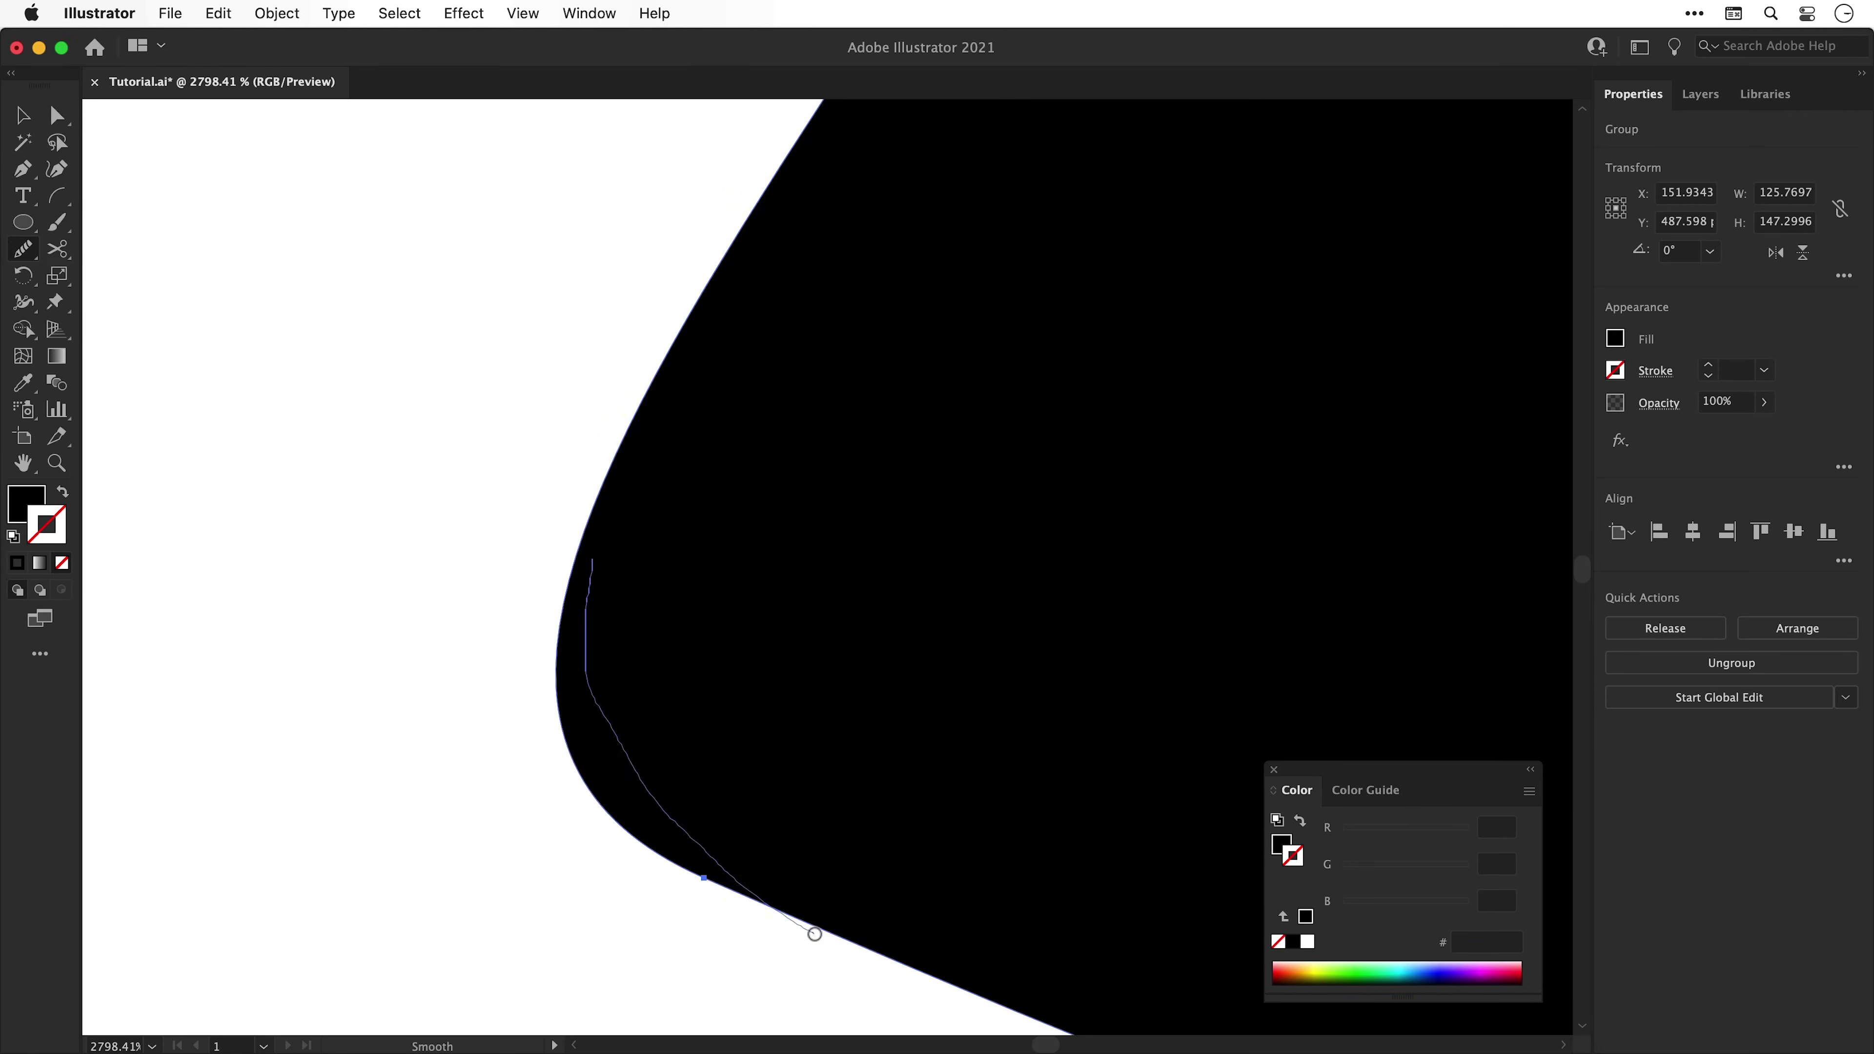
drag(815, 933, 814, 933)
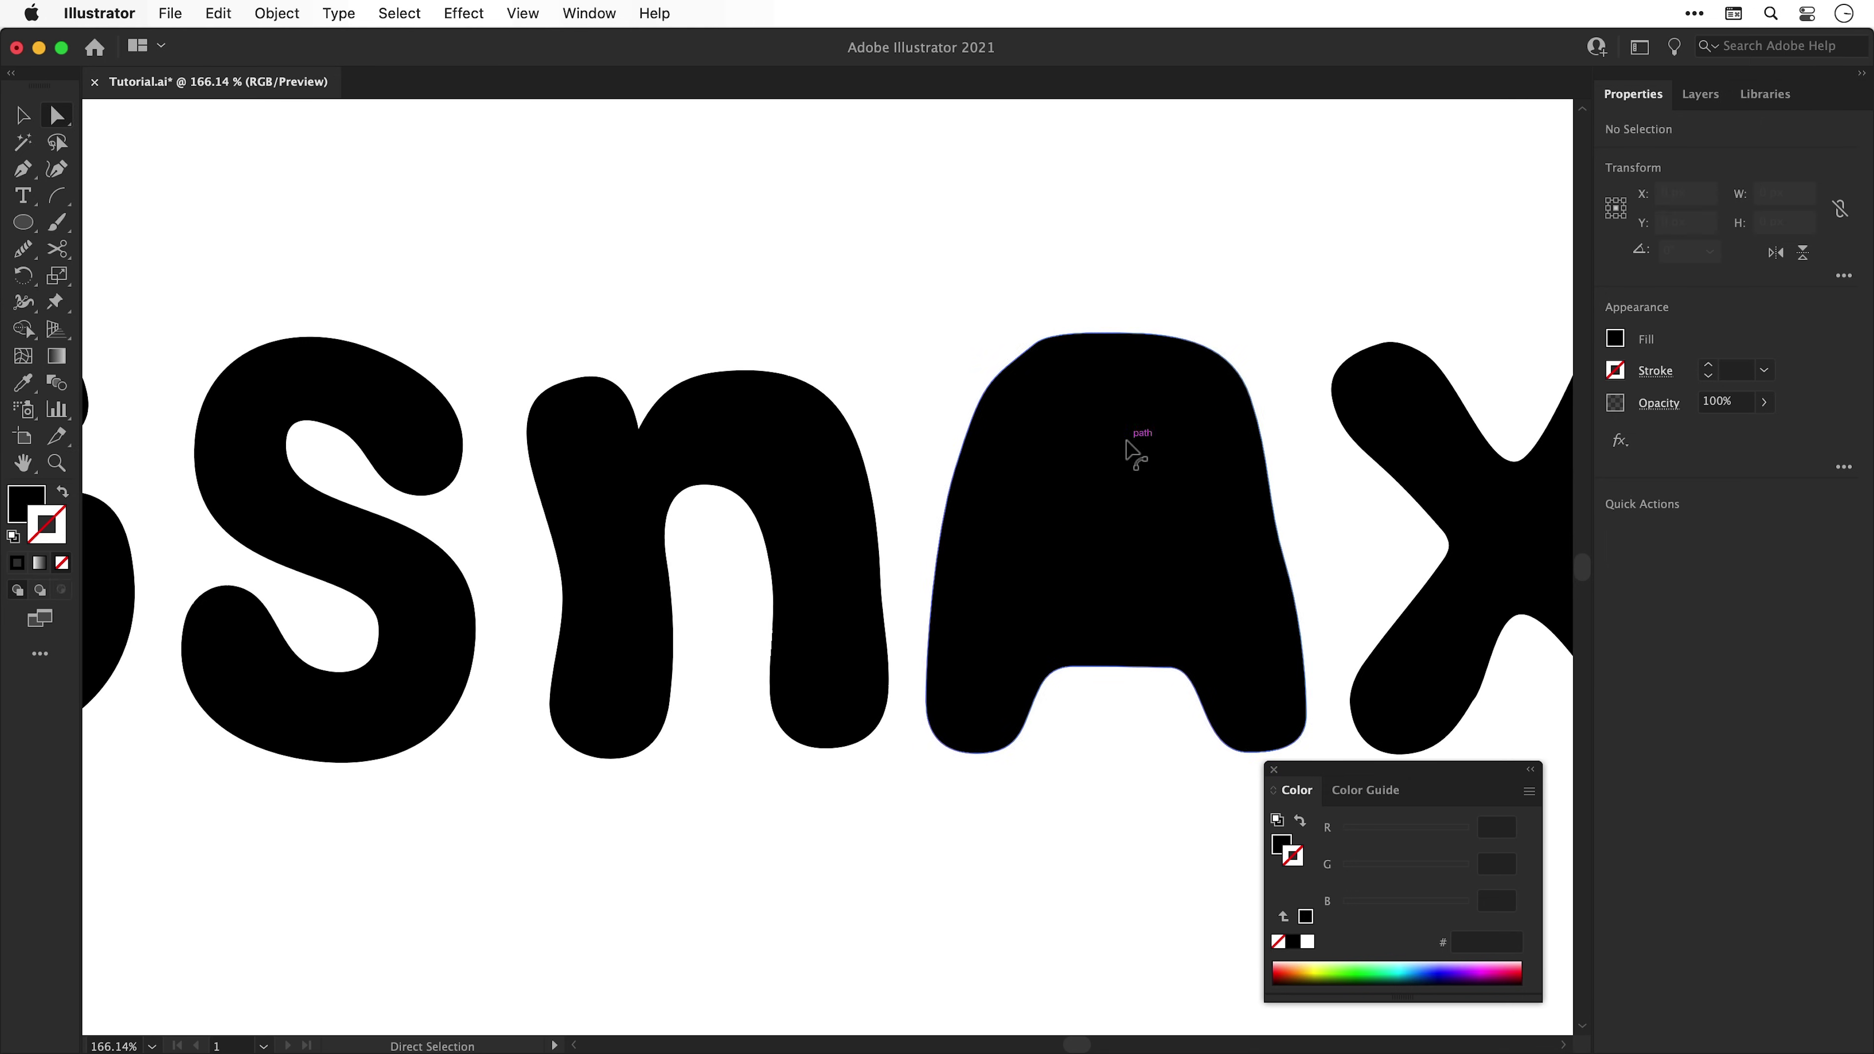
Adjust the right edge of the letter A's outline into a smoother curve and deselect it
drag(1277, 479, 1279, 479)
key(v)
click(270, 306)
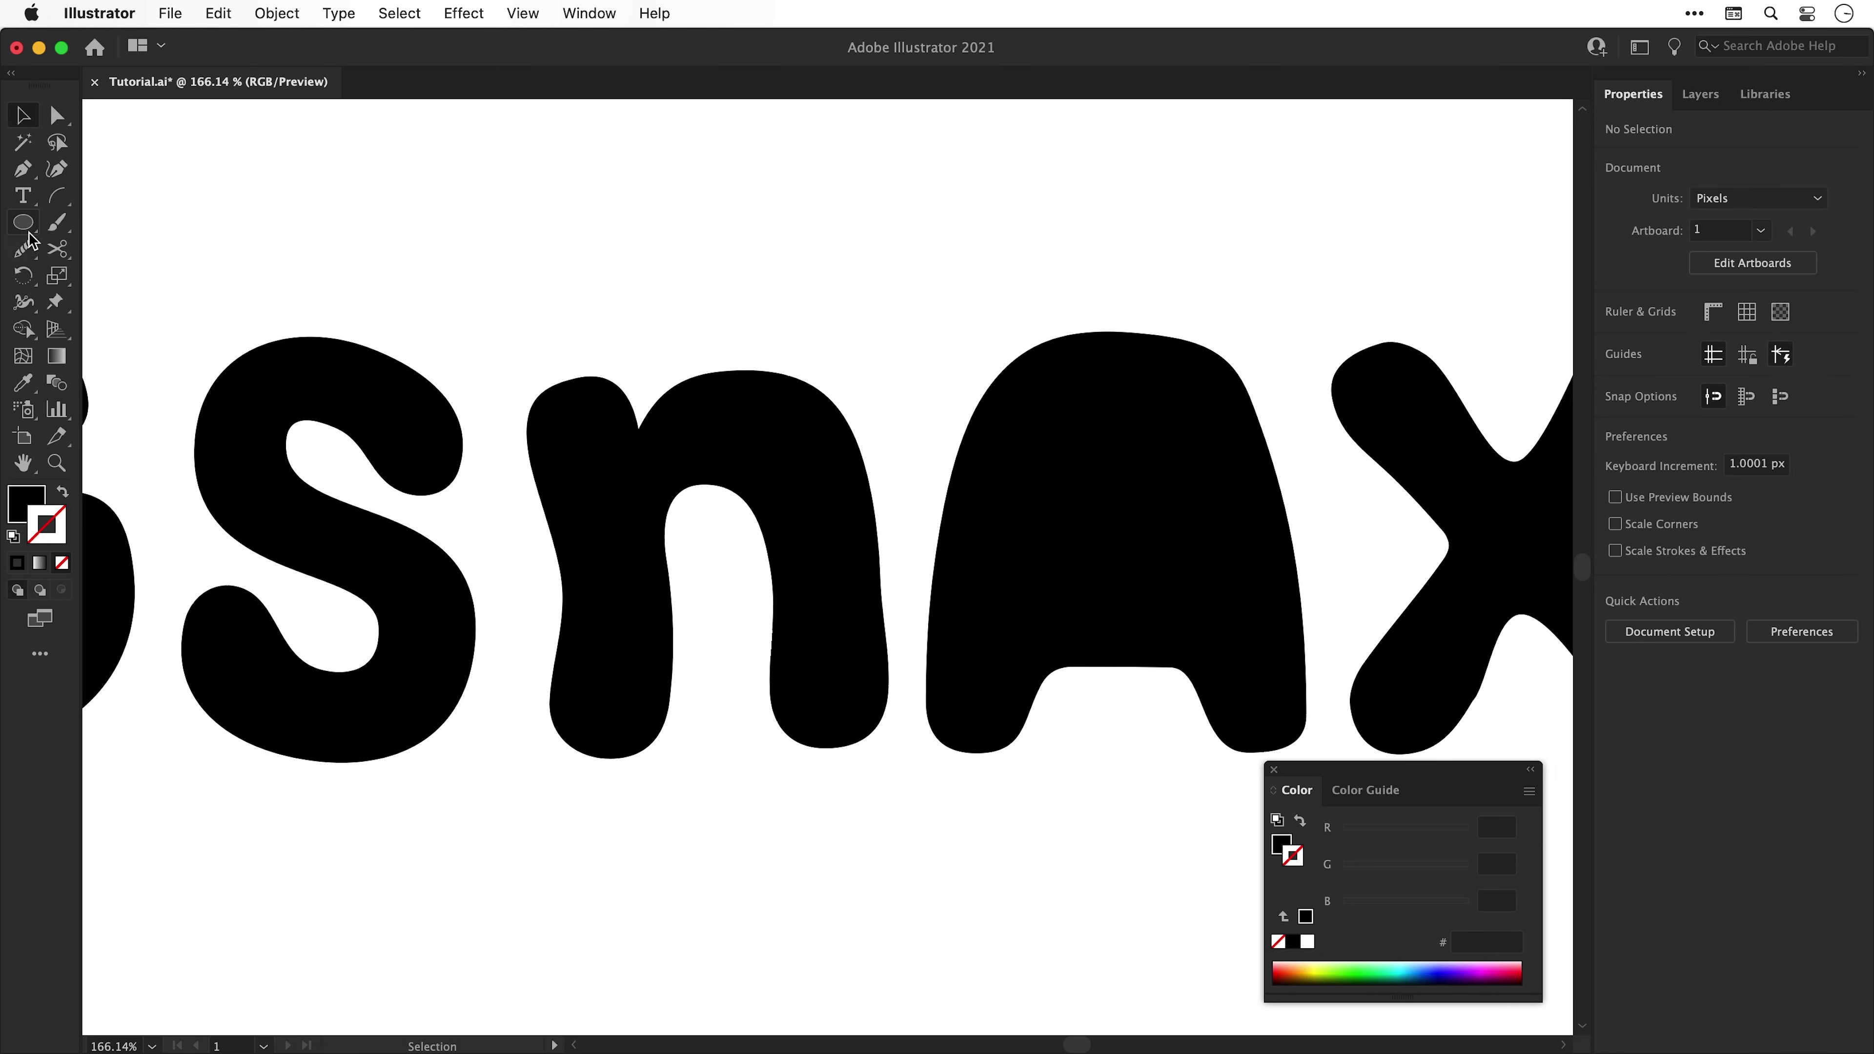
Draw an upright ellipse about 42 px tall inside the A and fill it white
click(24, 224)
drag(1072, 431, 1190, 572)
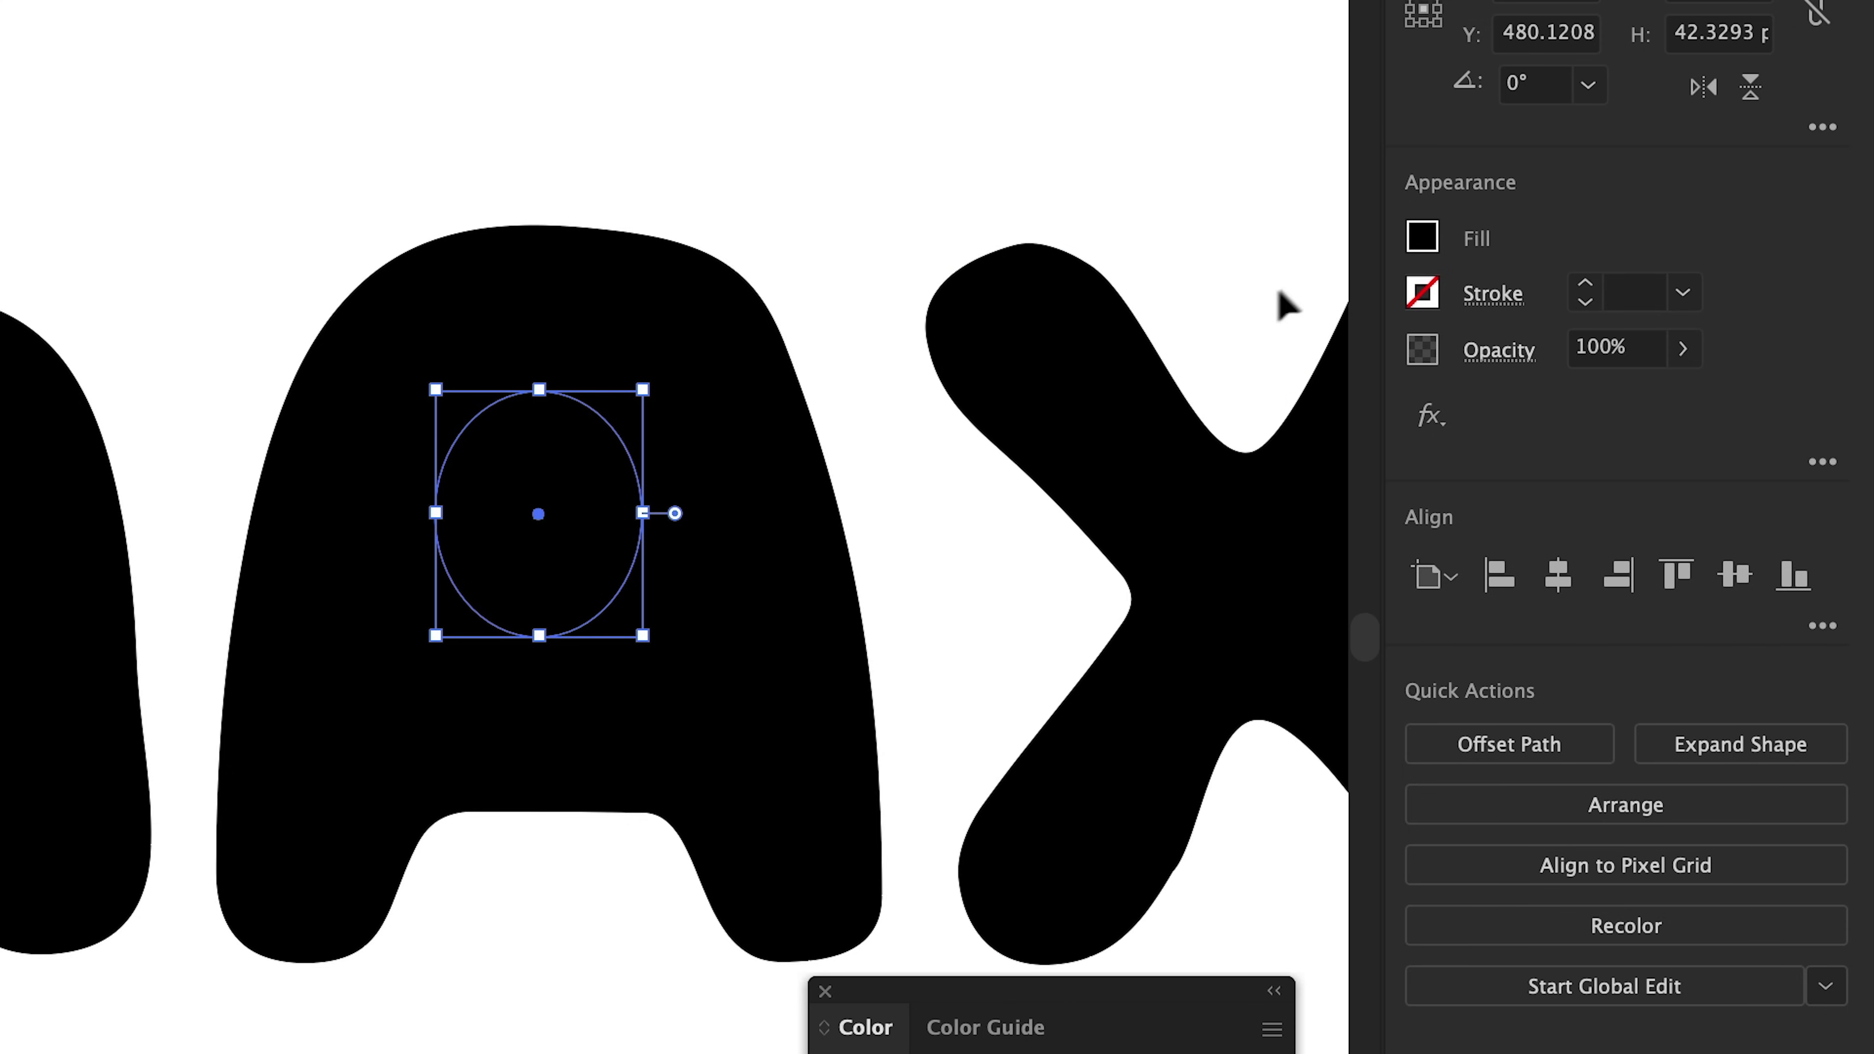
click(1421, 237)
click(1051, 376)
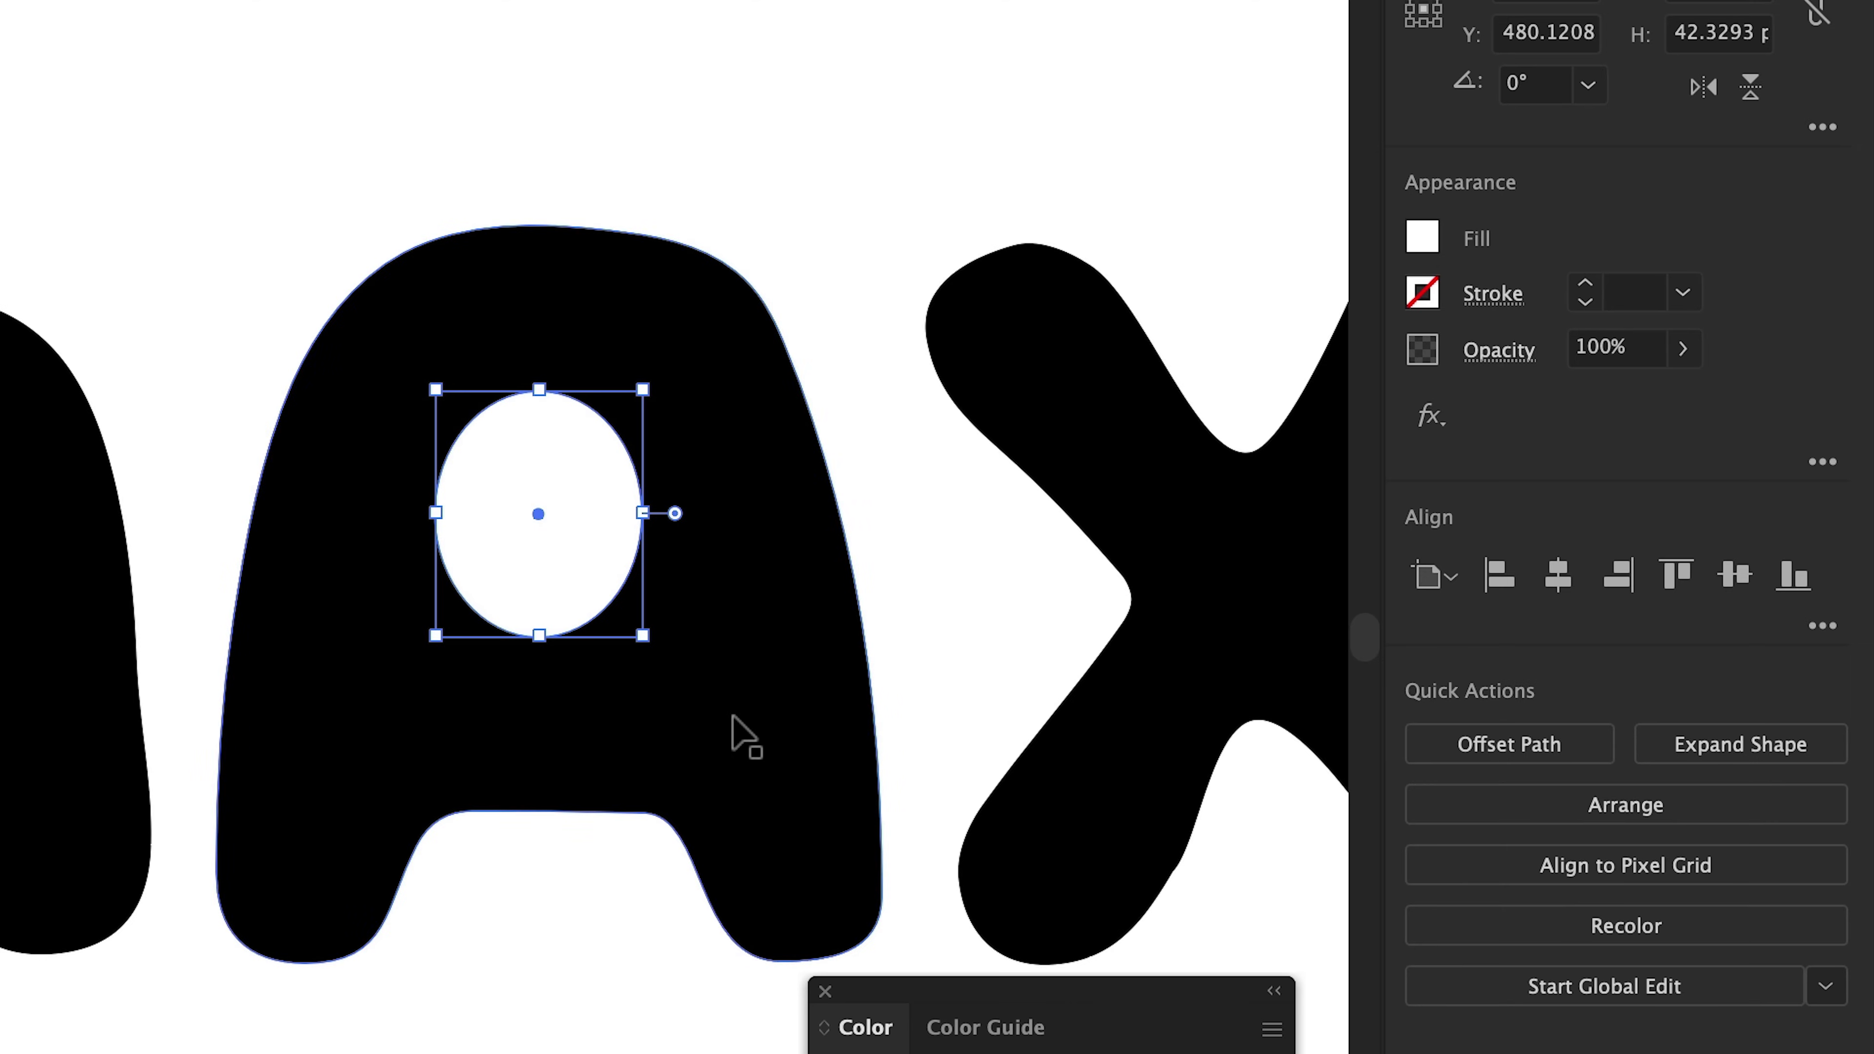
Subtract the white ellipse from the letter A with Minus Front
shift+click(743, 735)
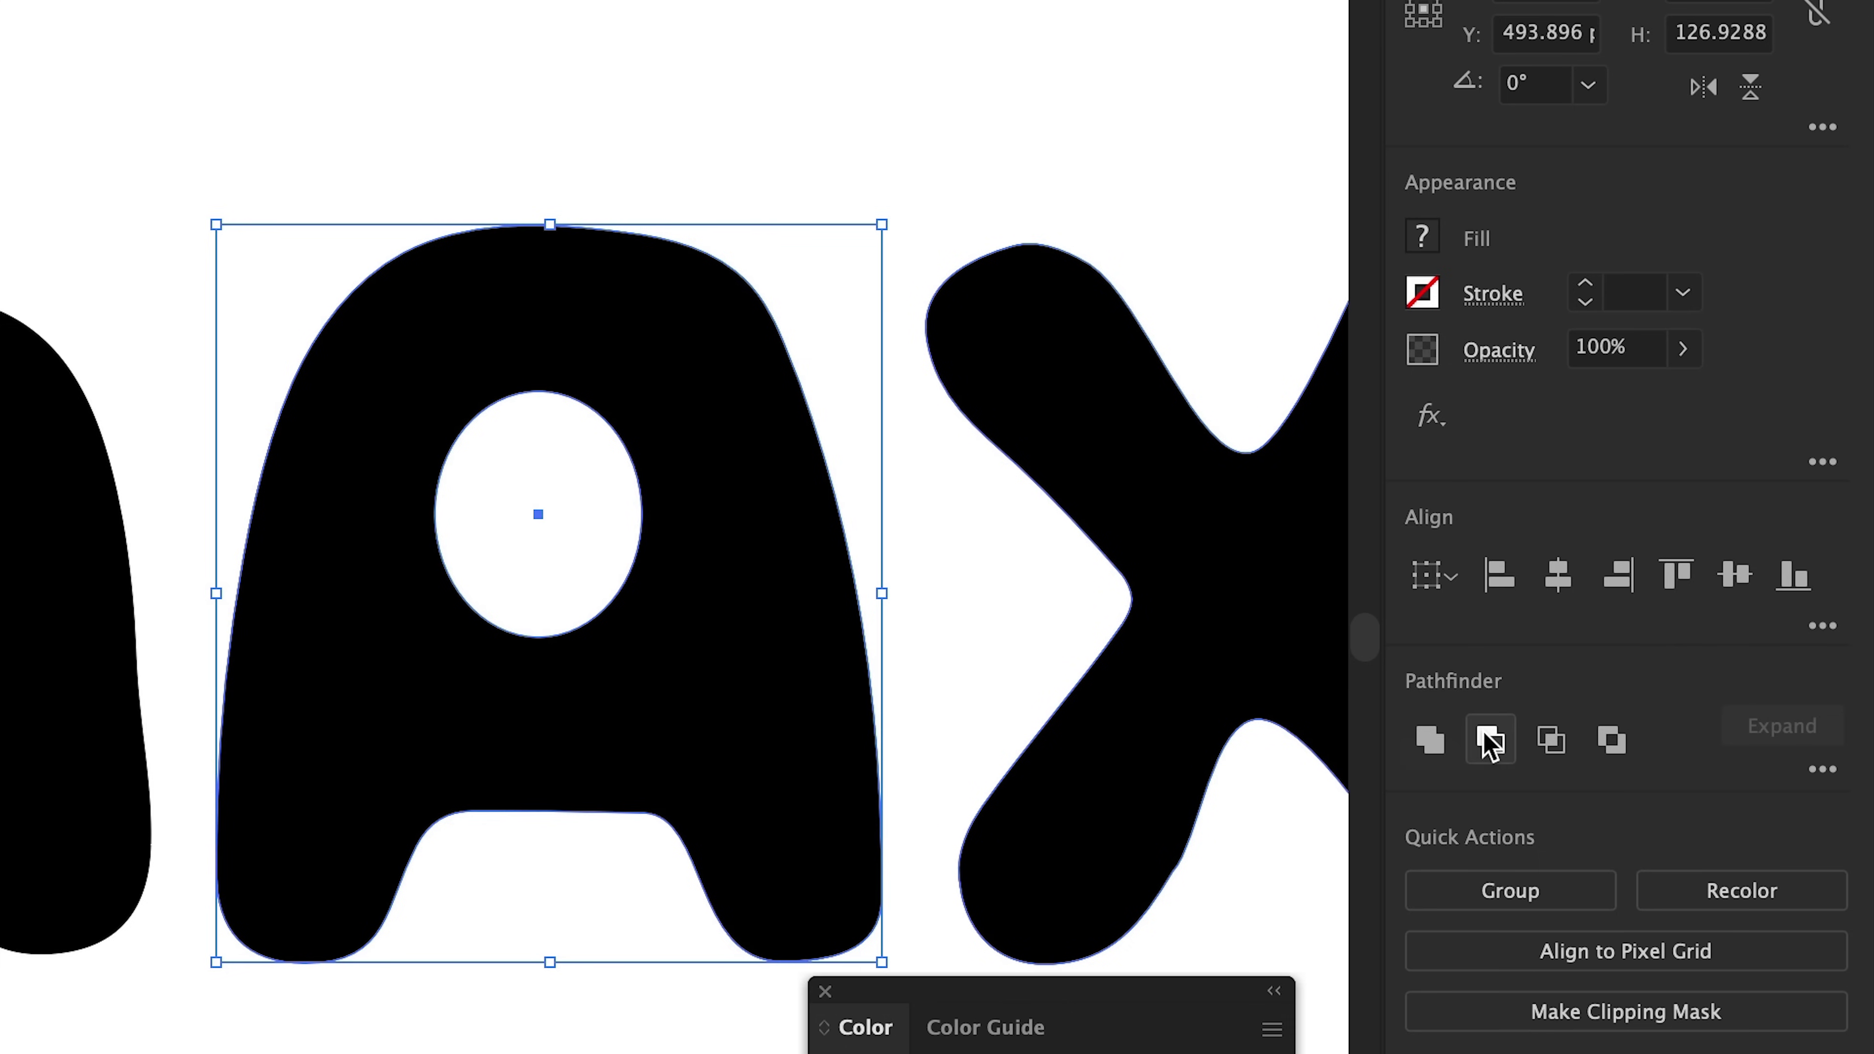
click(1489, 741)
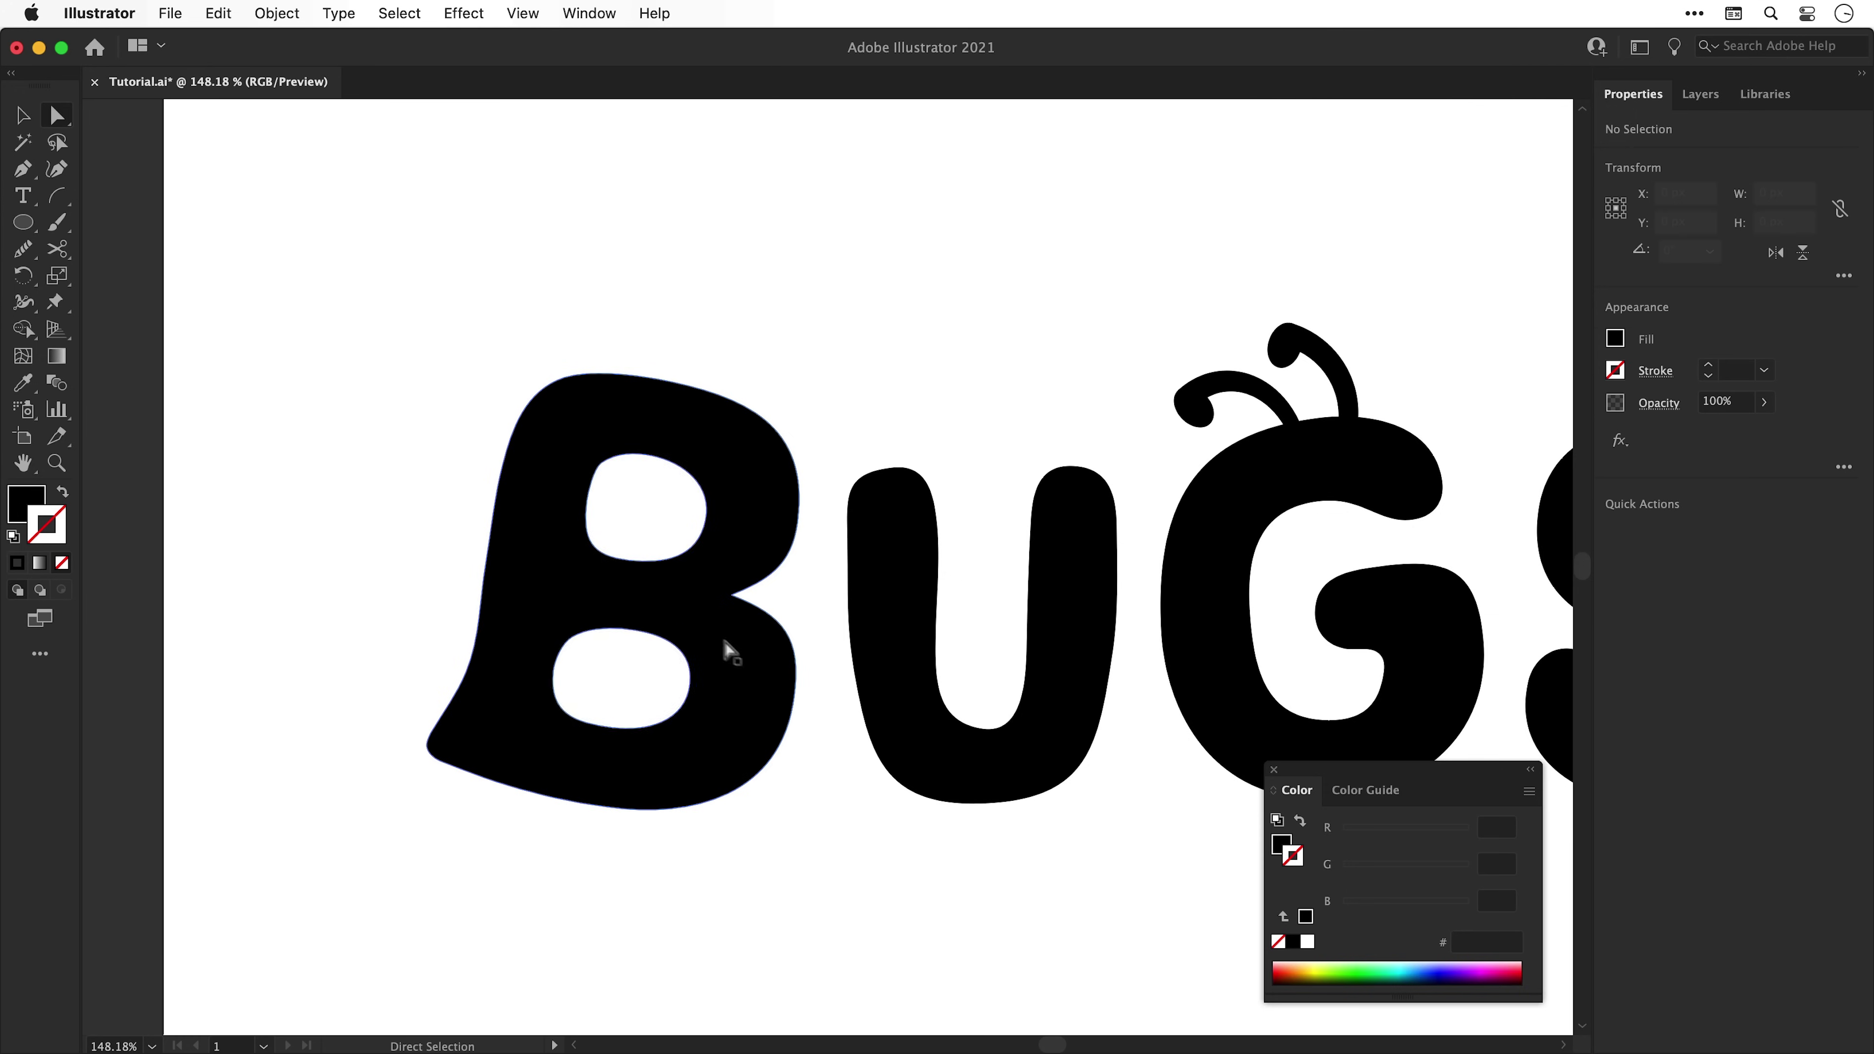
Replace the B's two holes with slightly tilted white ellipses about 35 by 28 px
click(650, 564)
key(Delete)
key(l)
mouse_move(588, 472)
mouse_down()
mouse_move(706, 577)
mouse_move(697, 553)
mouse_up()
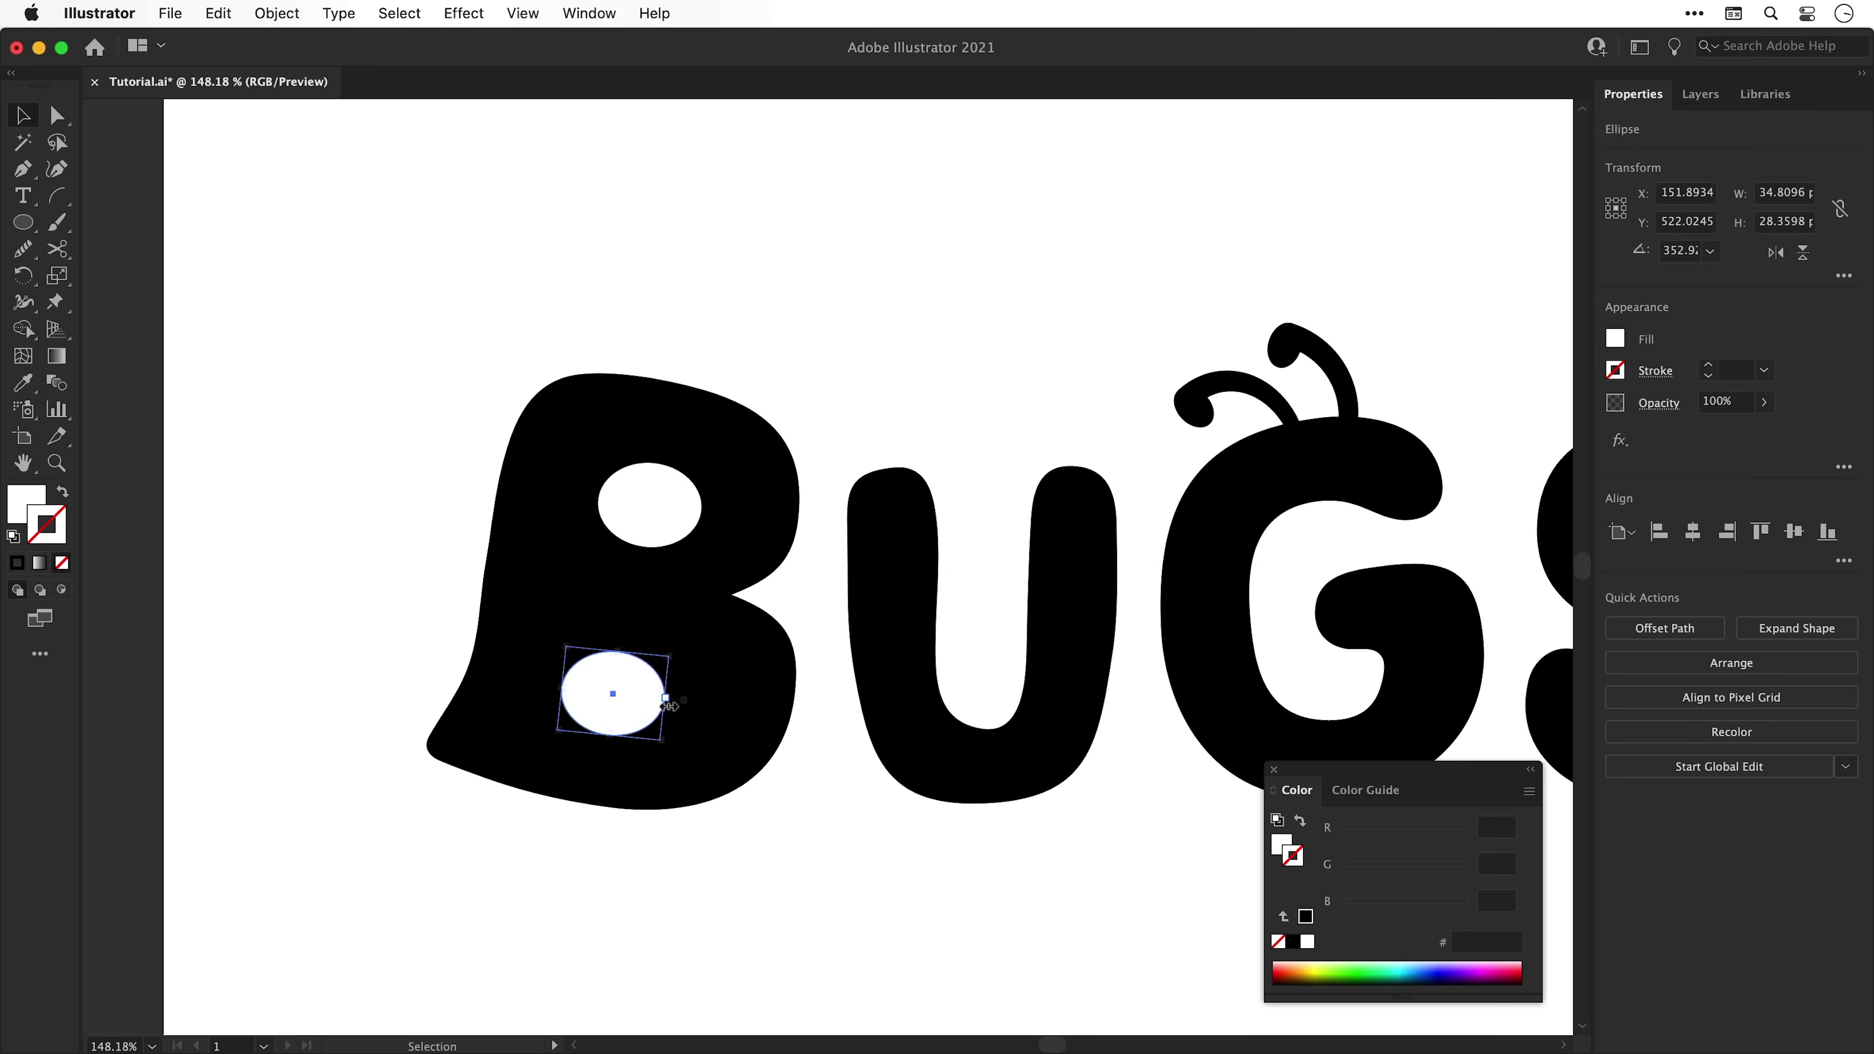
Widen and reshape the B's lower ellipse, and adjust the tilt and position of both ellipses inside the letter
drag(669, 706, 692, 709)
key(super+shift+a)
key(a)
mouse_move(569, 687)
mouse_down()
mouse_move(653, 685)
mouse_move(576, 652)
mouse_up()
key(super+shift+a)
key(v)
drag(649, 516, 659, 516)
key(r)
drag(847, 511, 847, 520)
key(v)
drag(638, 698, 638, 684)
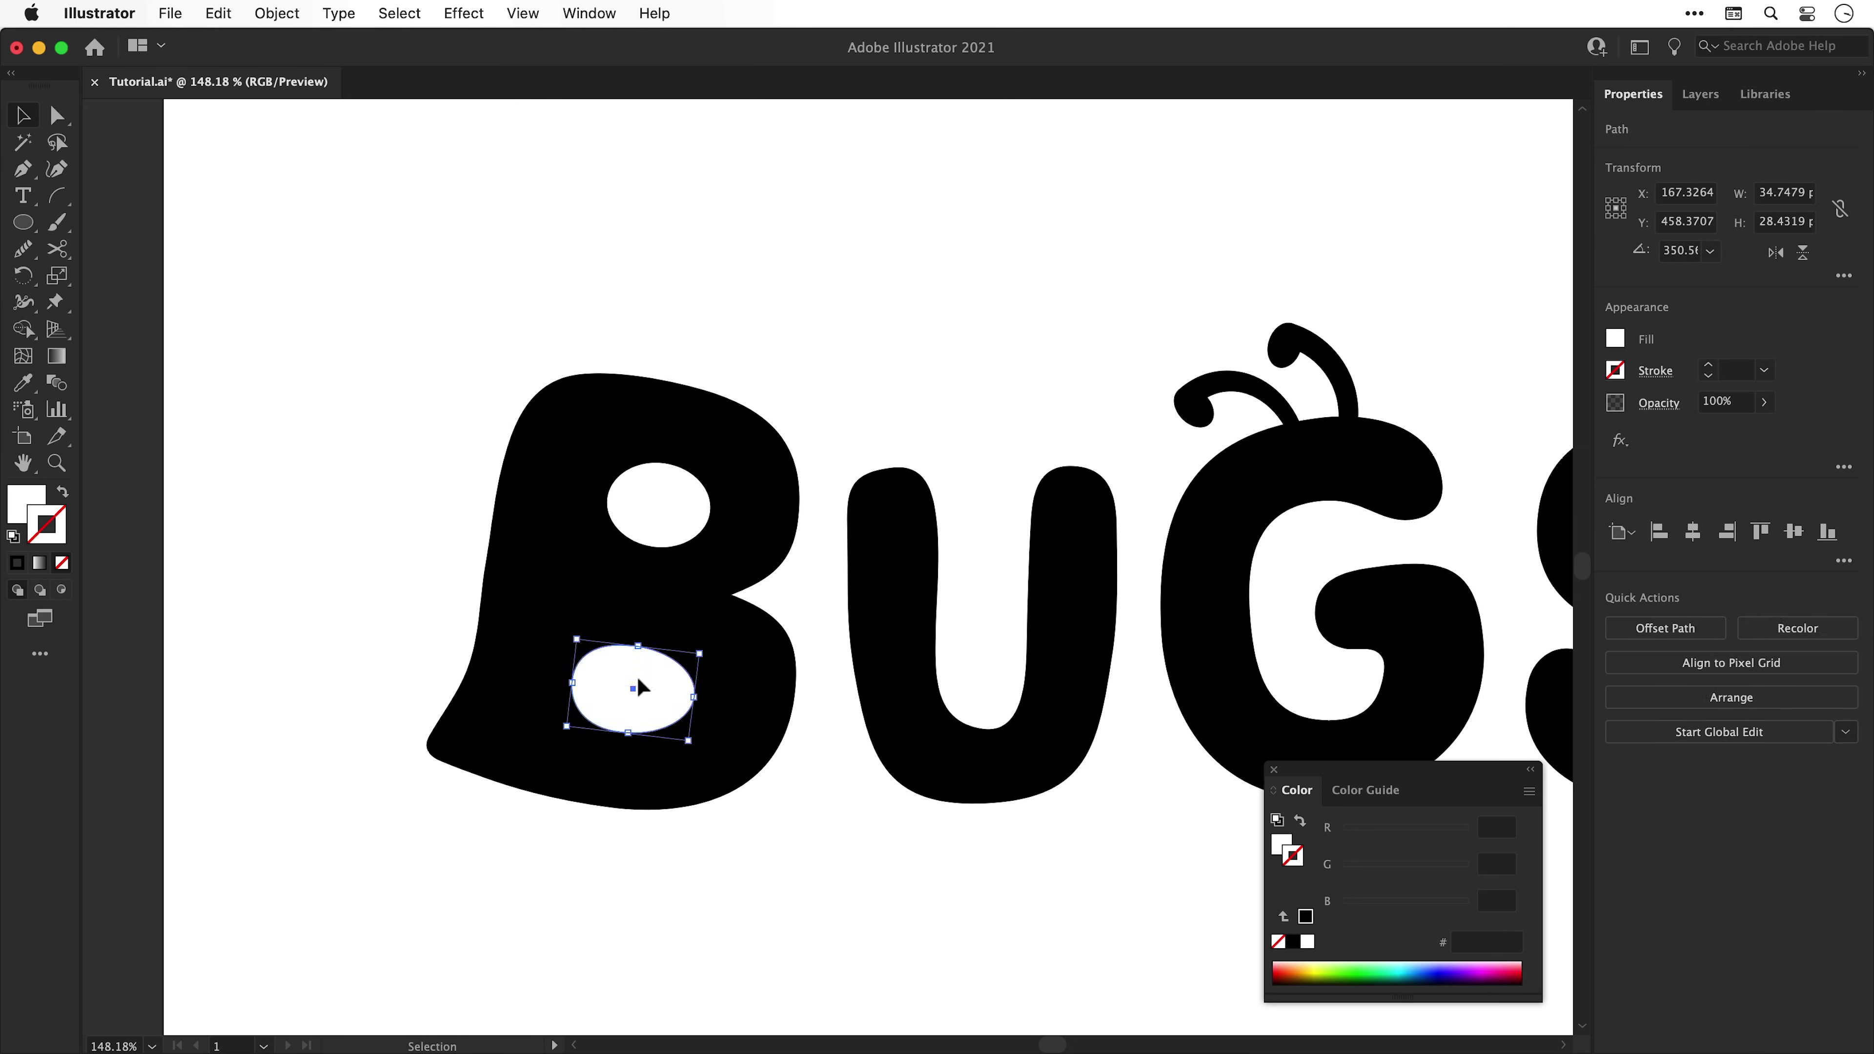
Place four overlapping ellipse copies about 25 by 20 px across the B's upper-left corner to form a bite
drag(648, 490, 497, 386)
drag(514, 417, 514, 455)
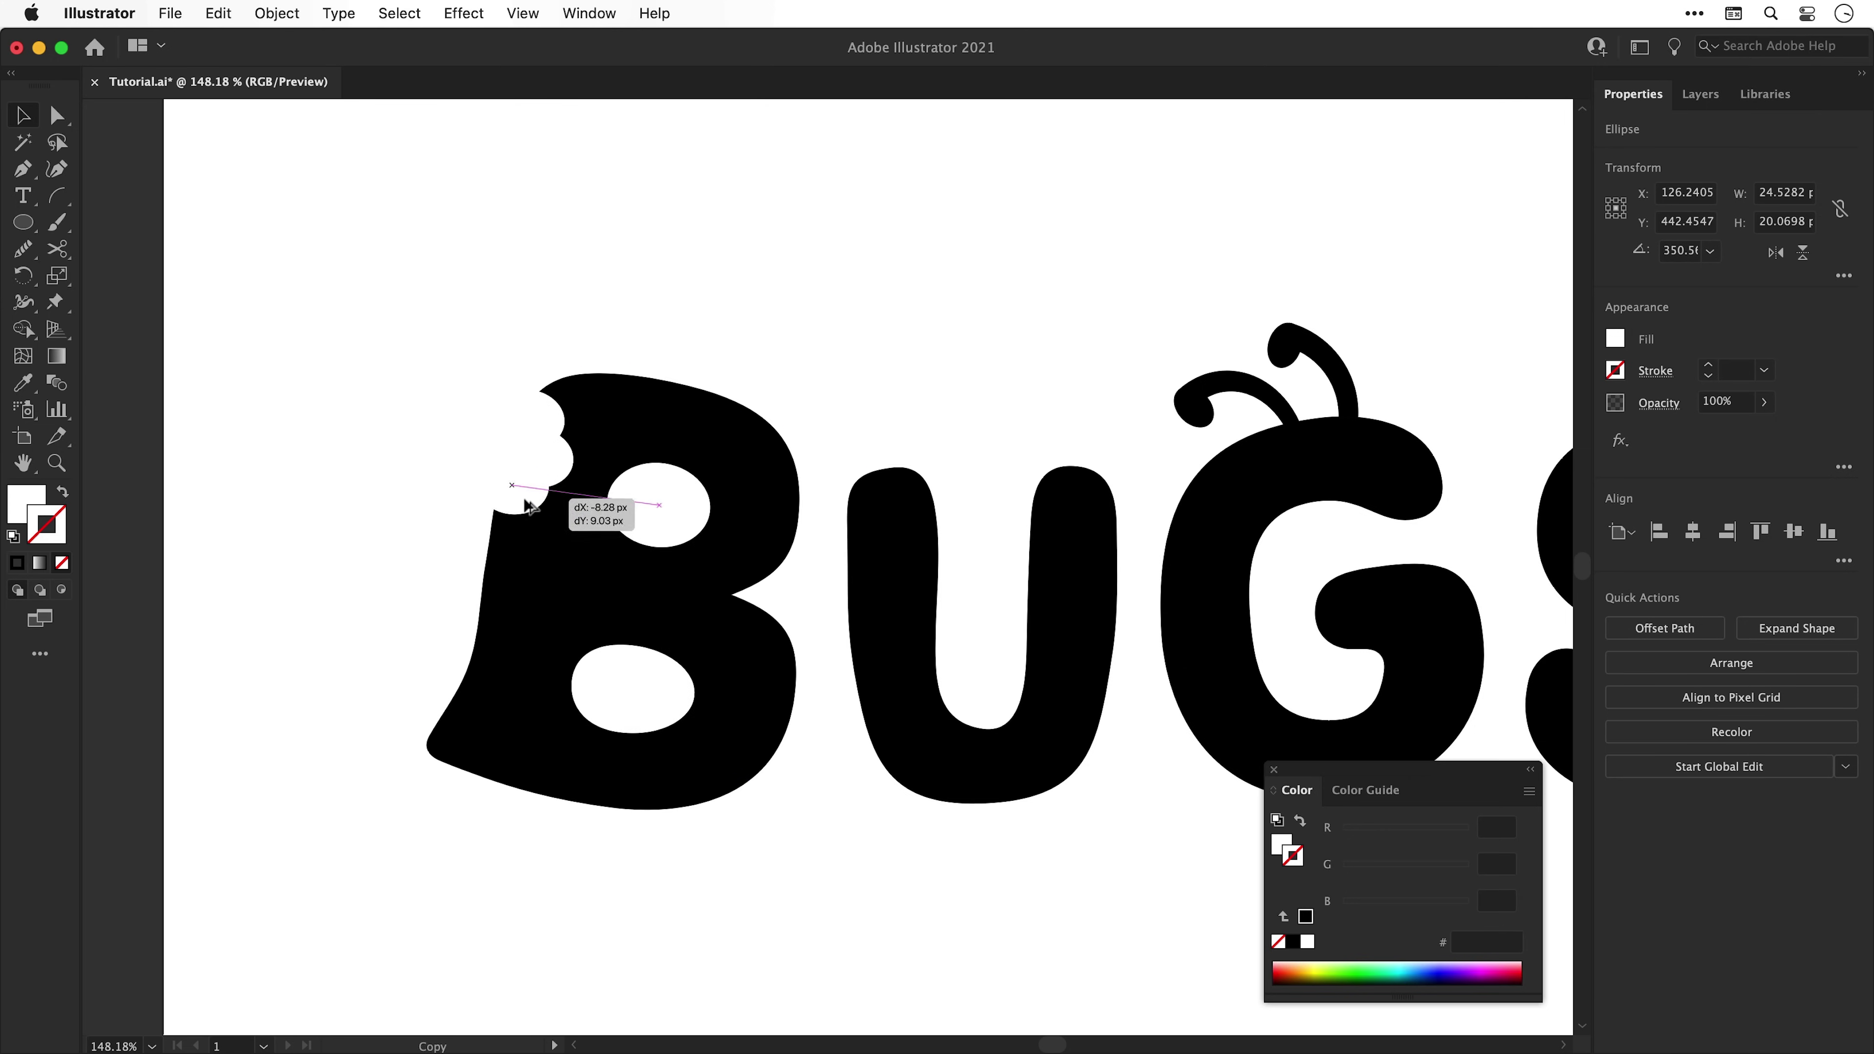
drag(524, 500, 488, 528)
Select the ellipses at the B's upper-left corner and unite them into one bite shape
shift+click(522, 479)
shift+click(554, 455)
shift+click(548, 418)
drag(584, 396, 601, 381)
drag(574, 448, 487, 564)
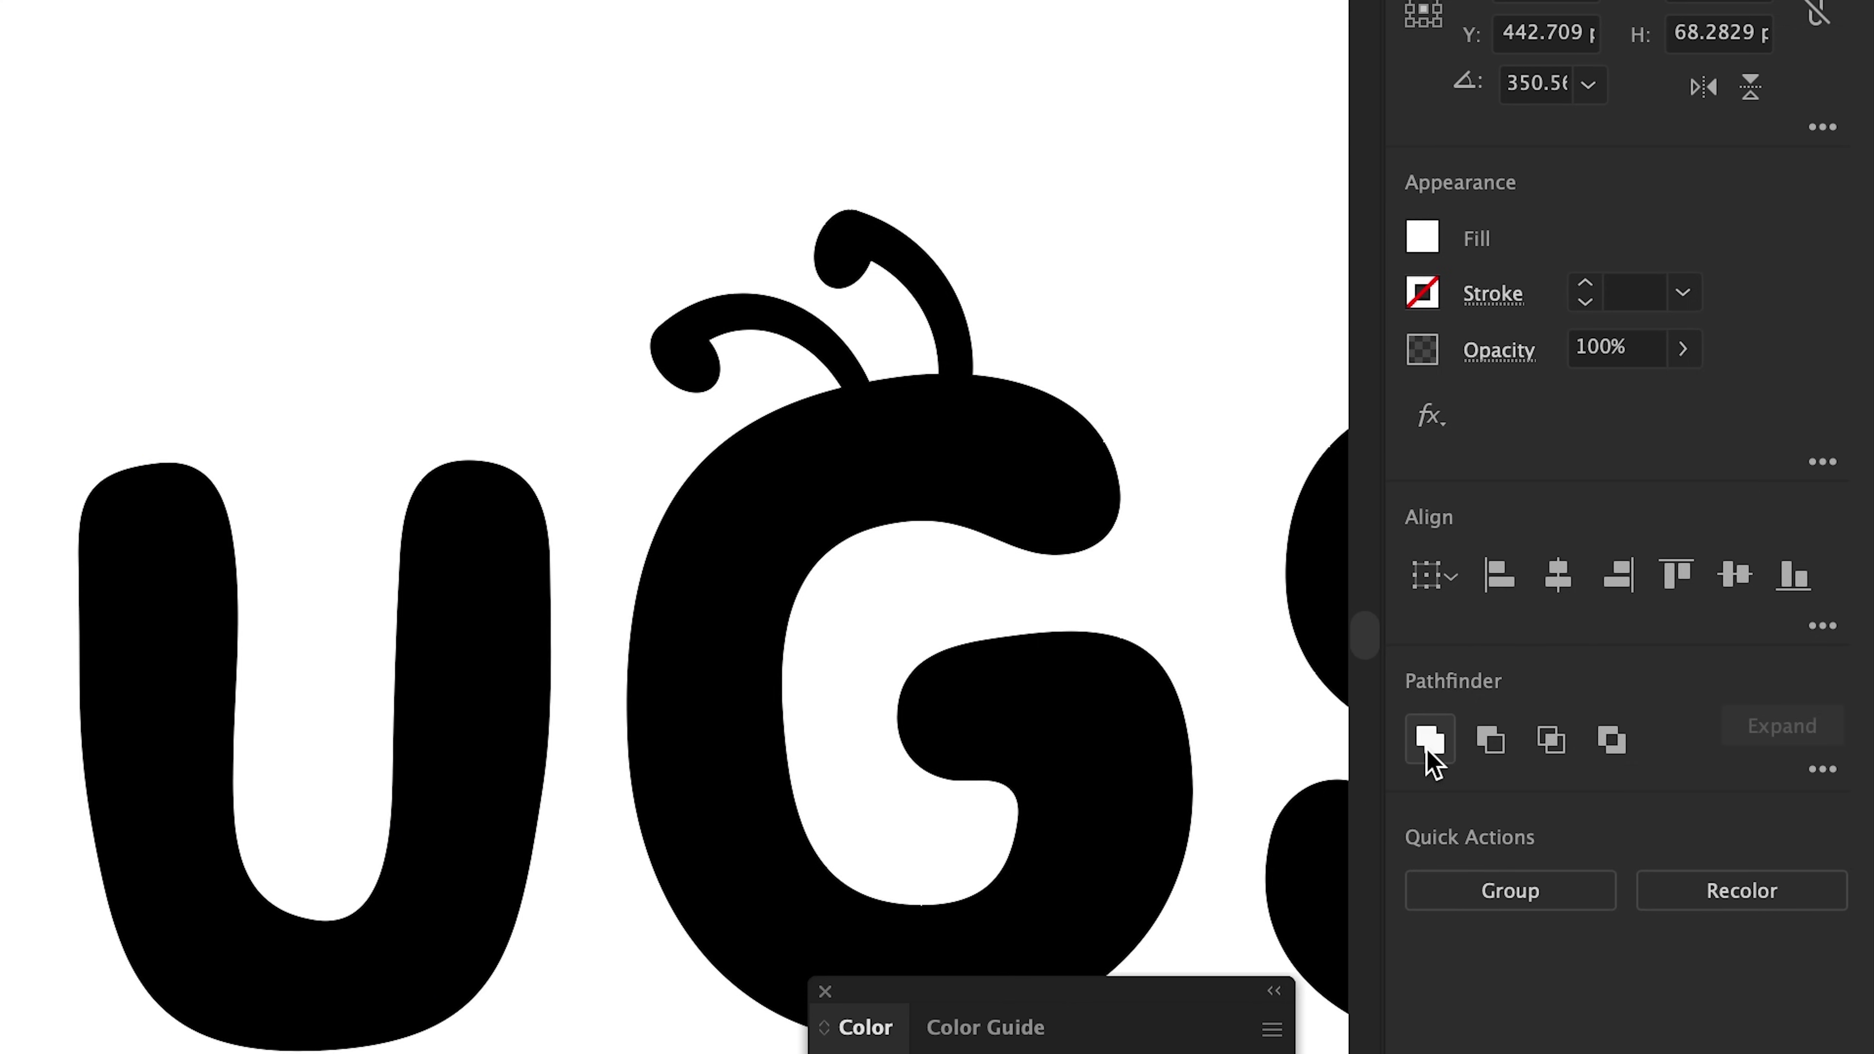
click(1428, 747)
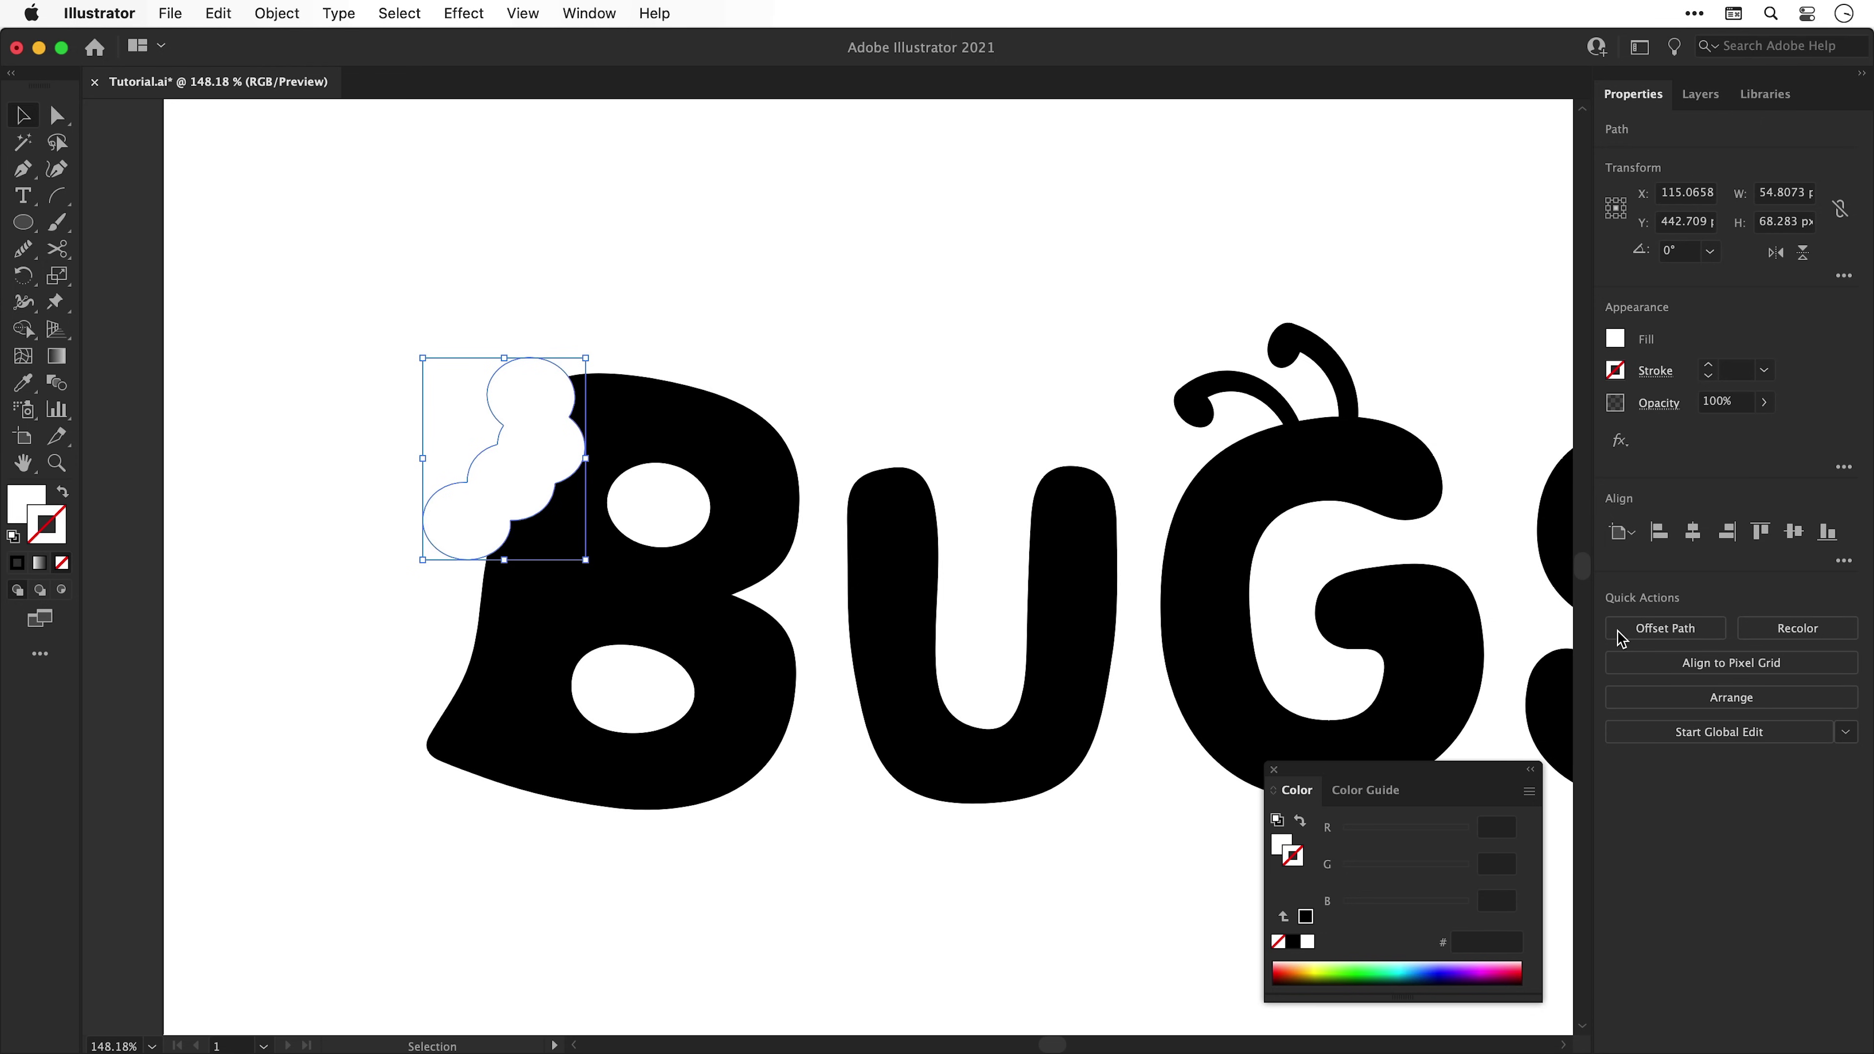
Combine the bite shape and the two hole ellipses into a compound path and subtract it from the B
shift+click(673, 511)
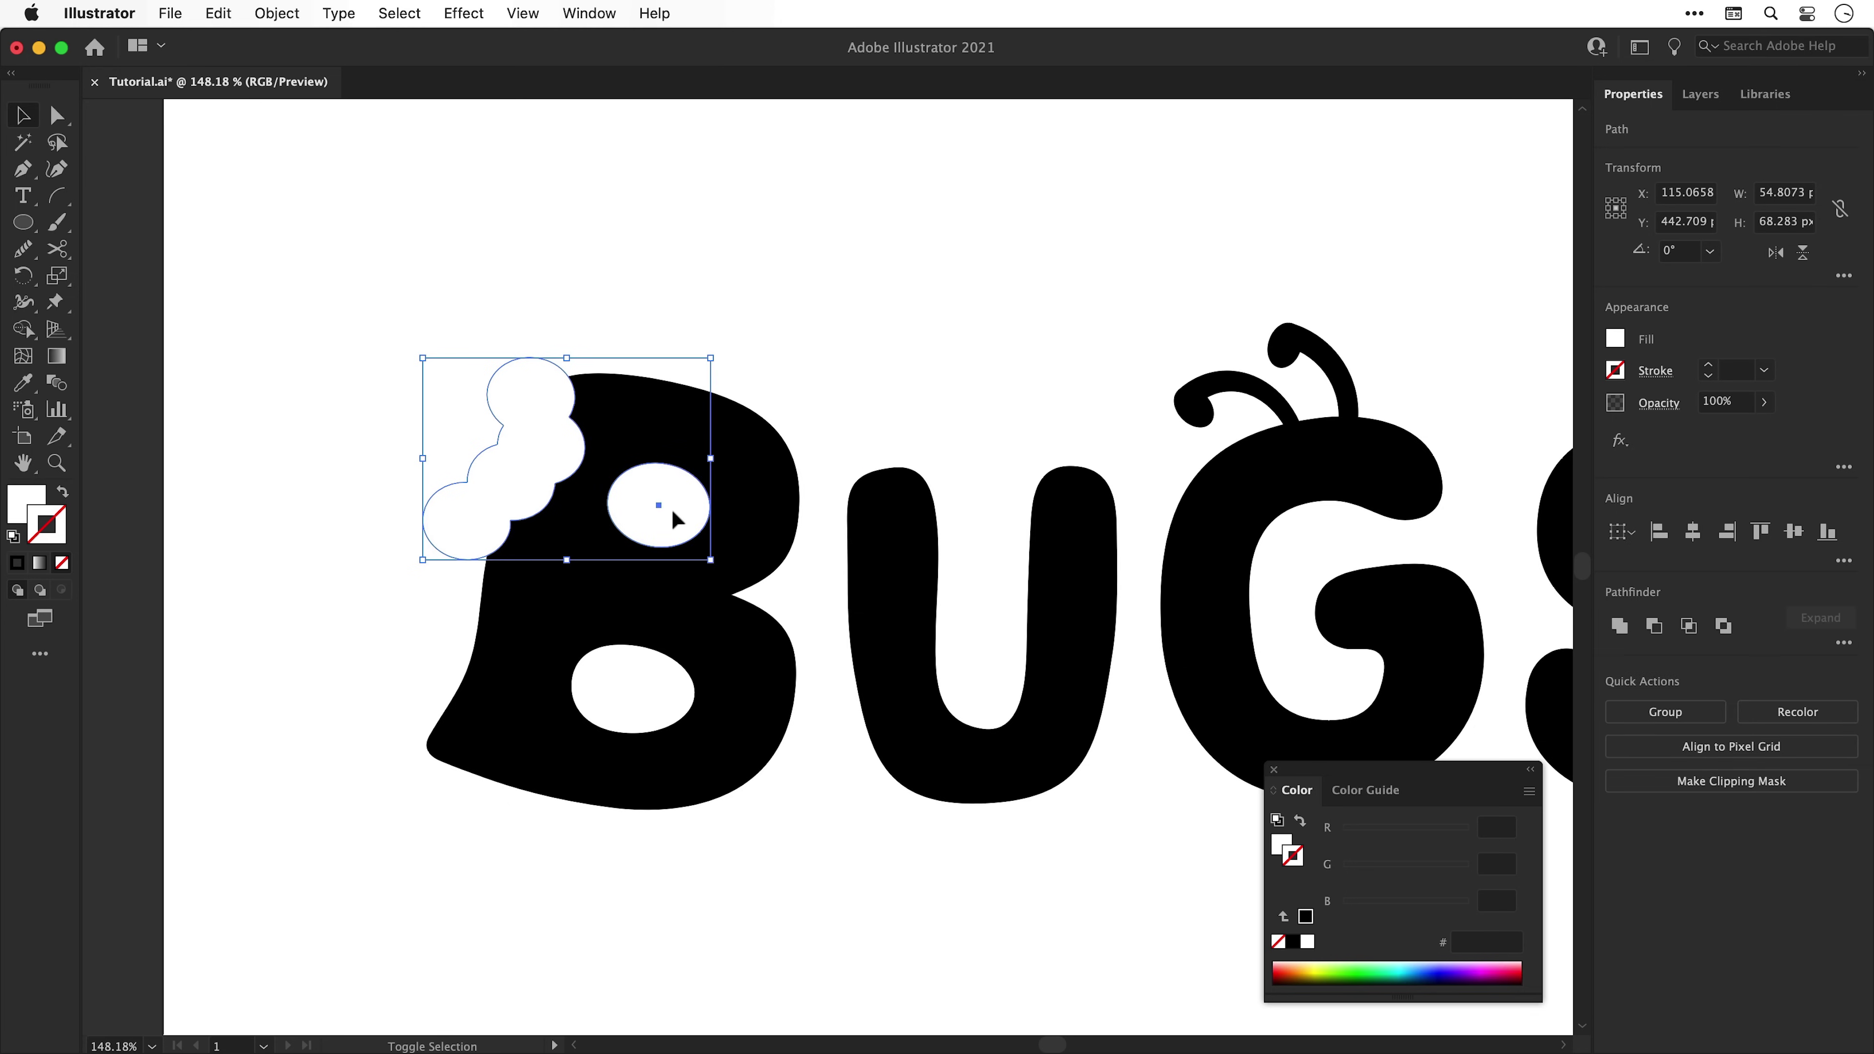
shift+click(642, 687)
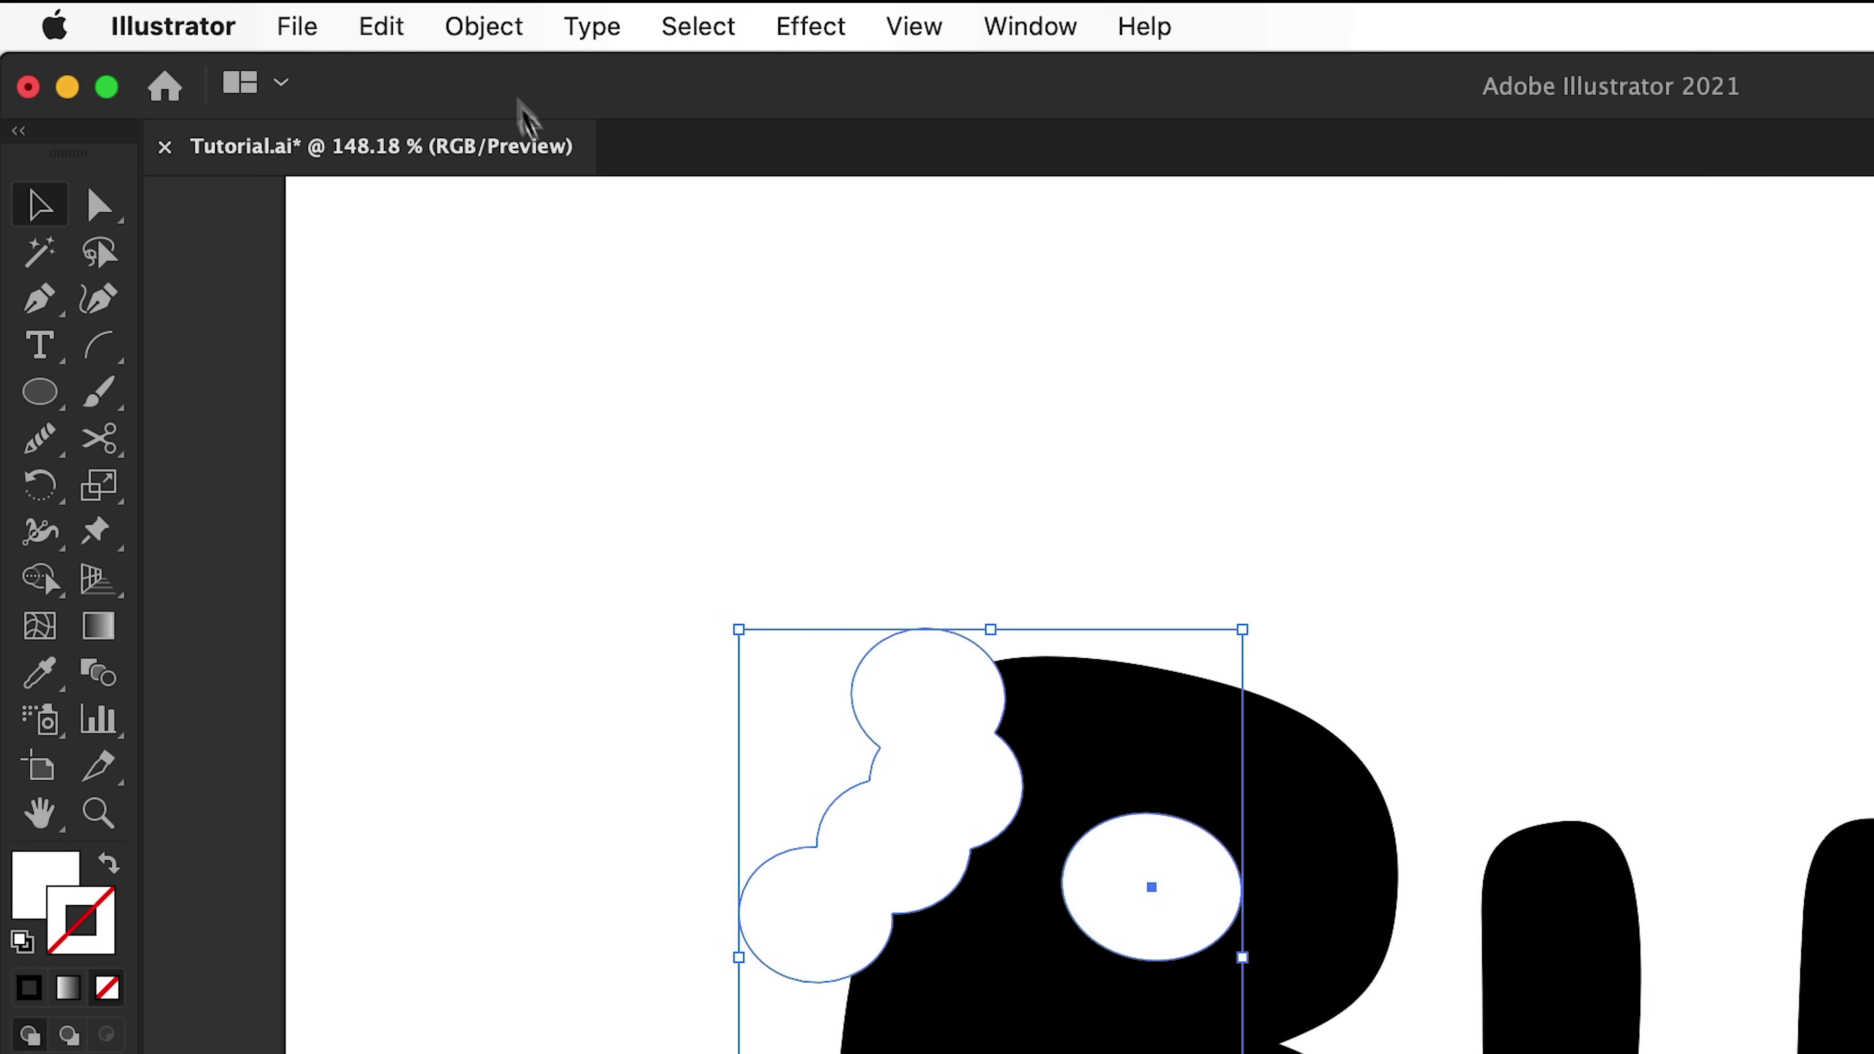
click(277, 13)
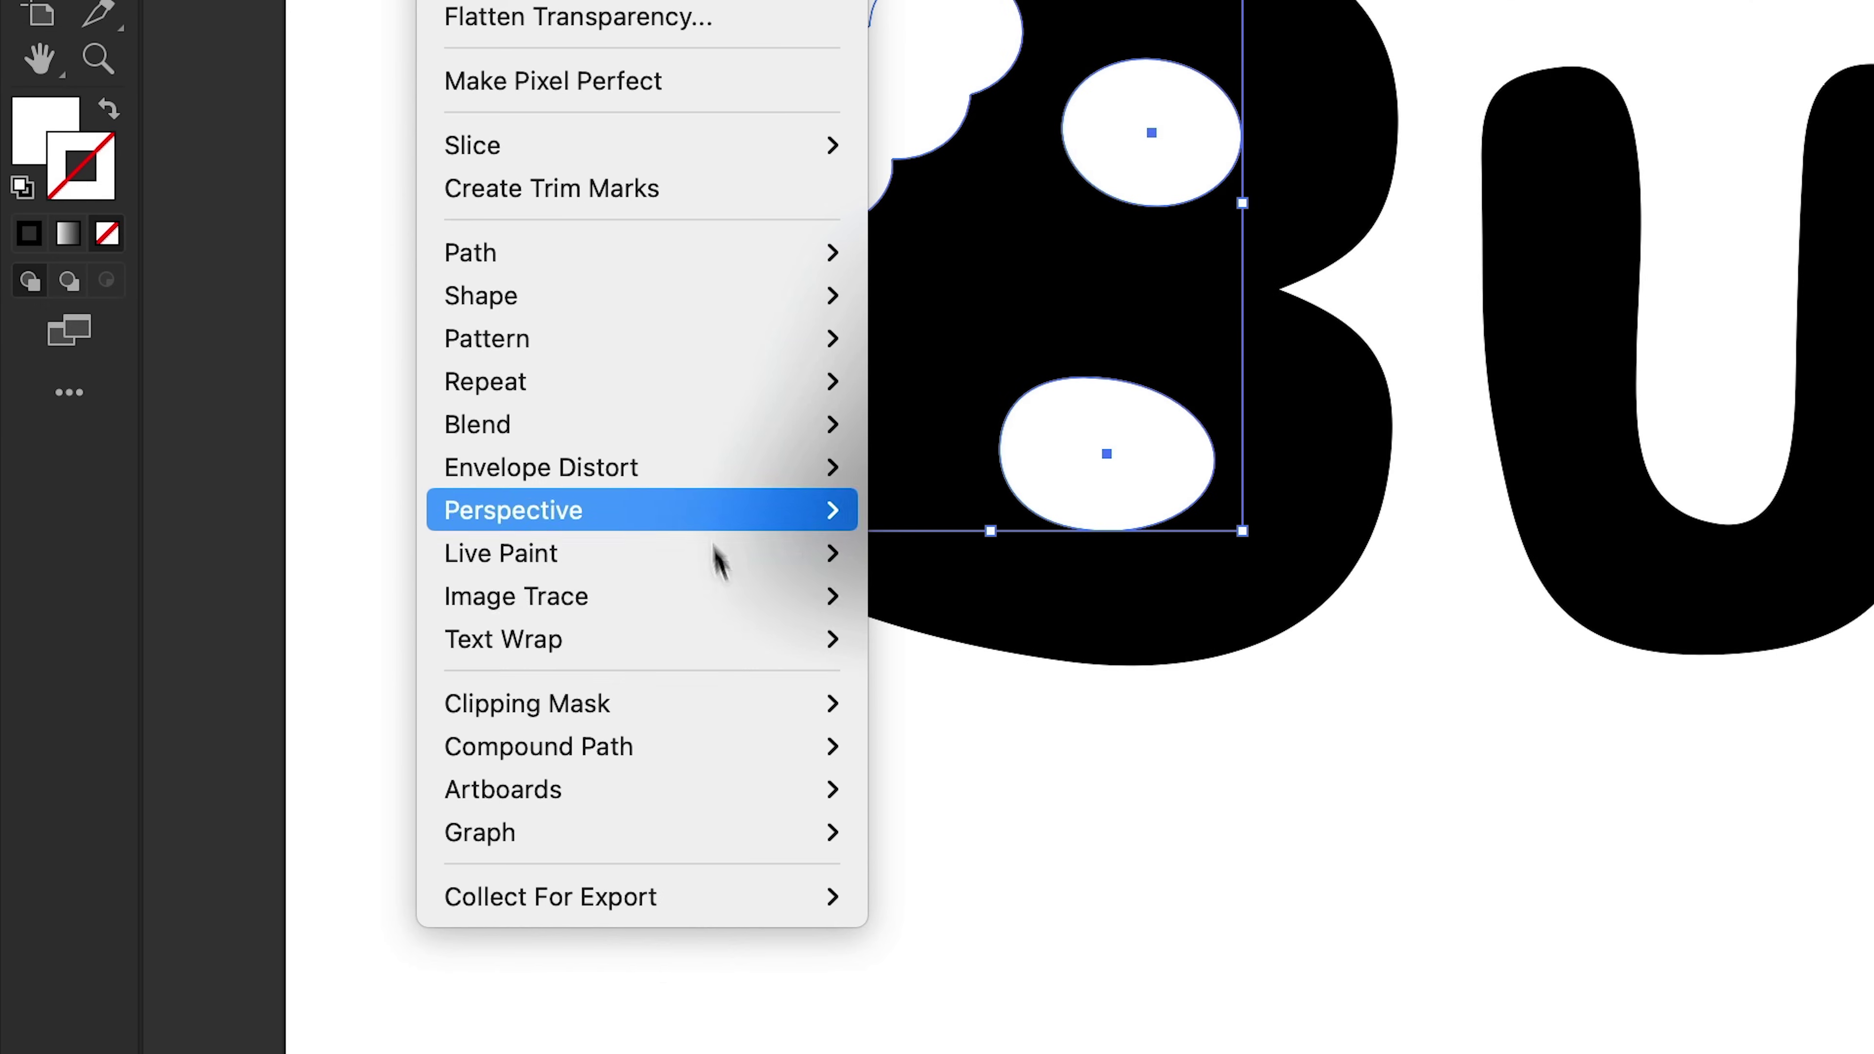
mouse_move(757, 749)
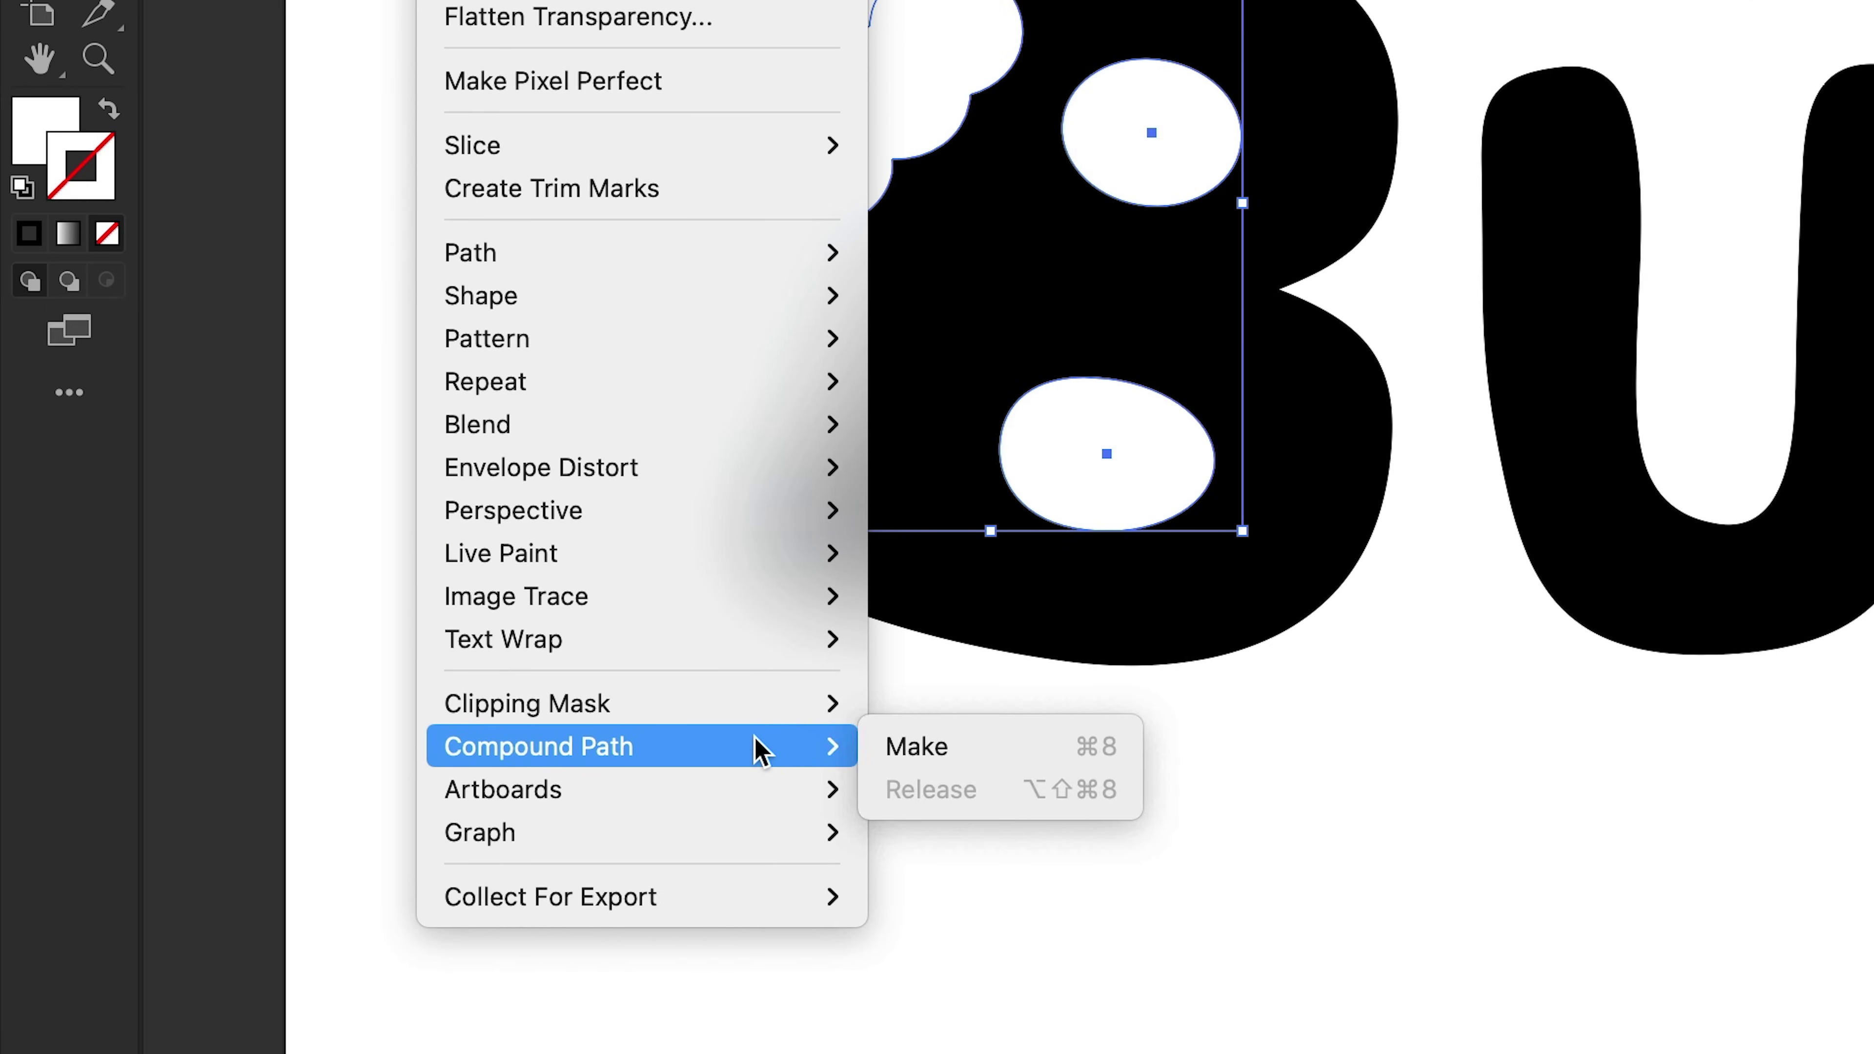
click(1009, 756)
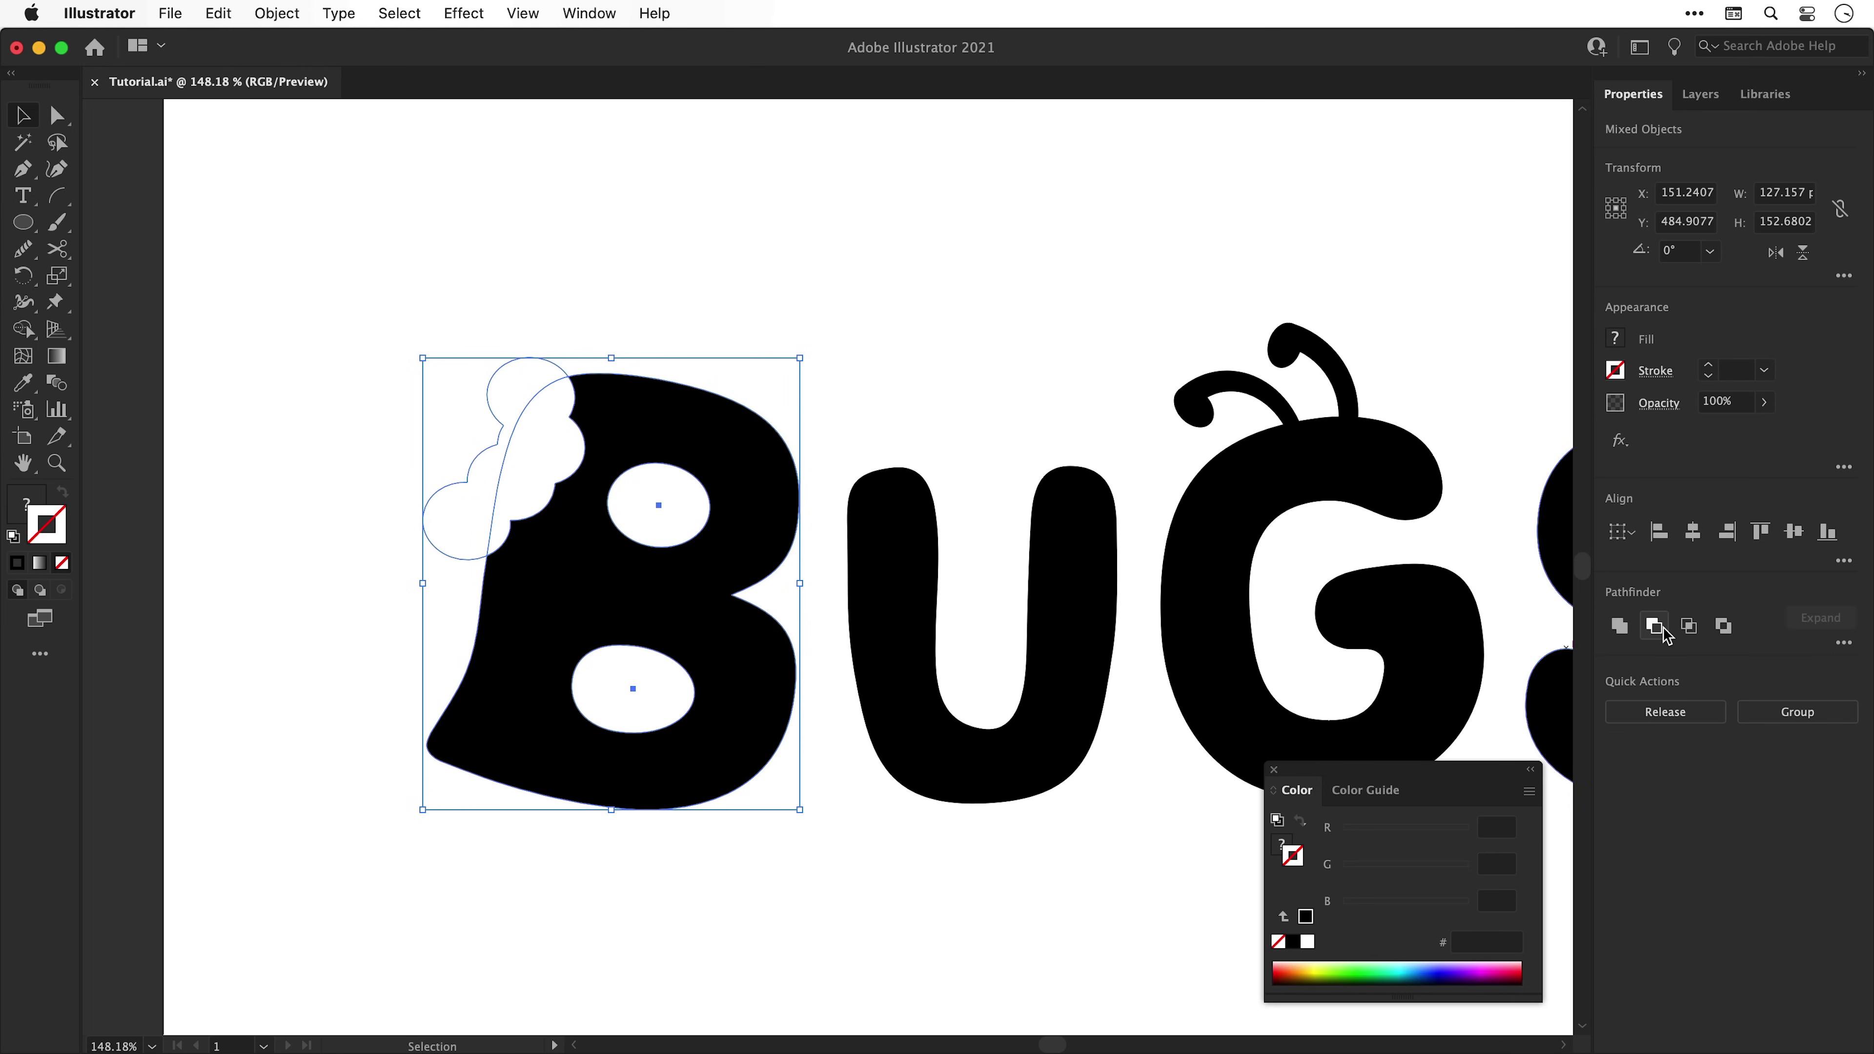
click(1654, 626)
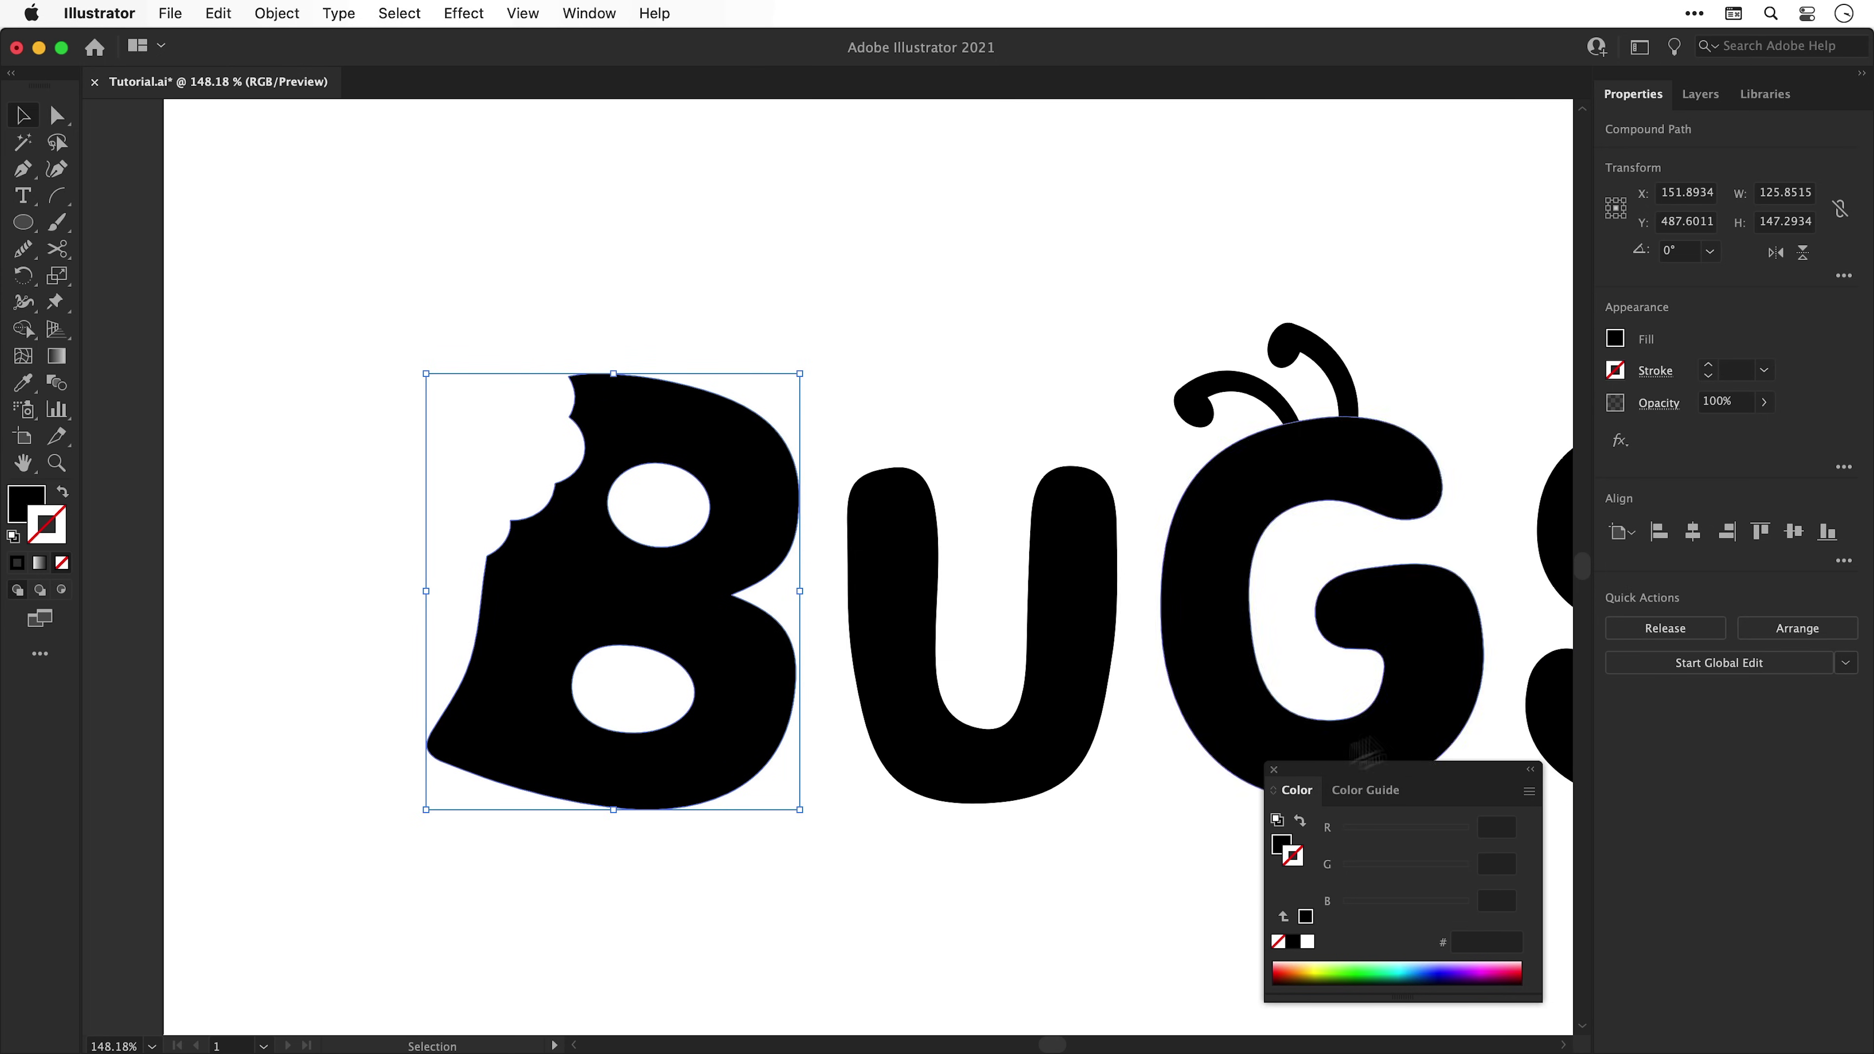
Check the cut-out B in Outline mode and return to Preview mode
click(1075, 886)
key(ctrl+y)
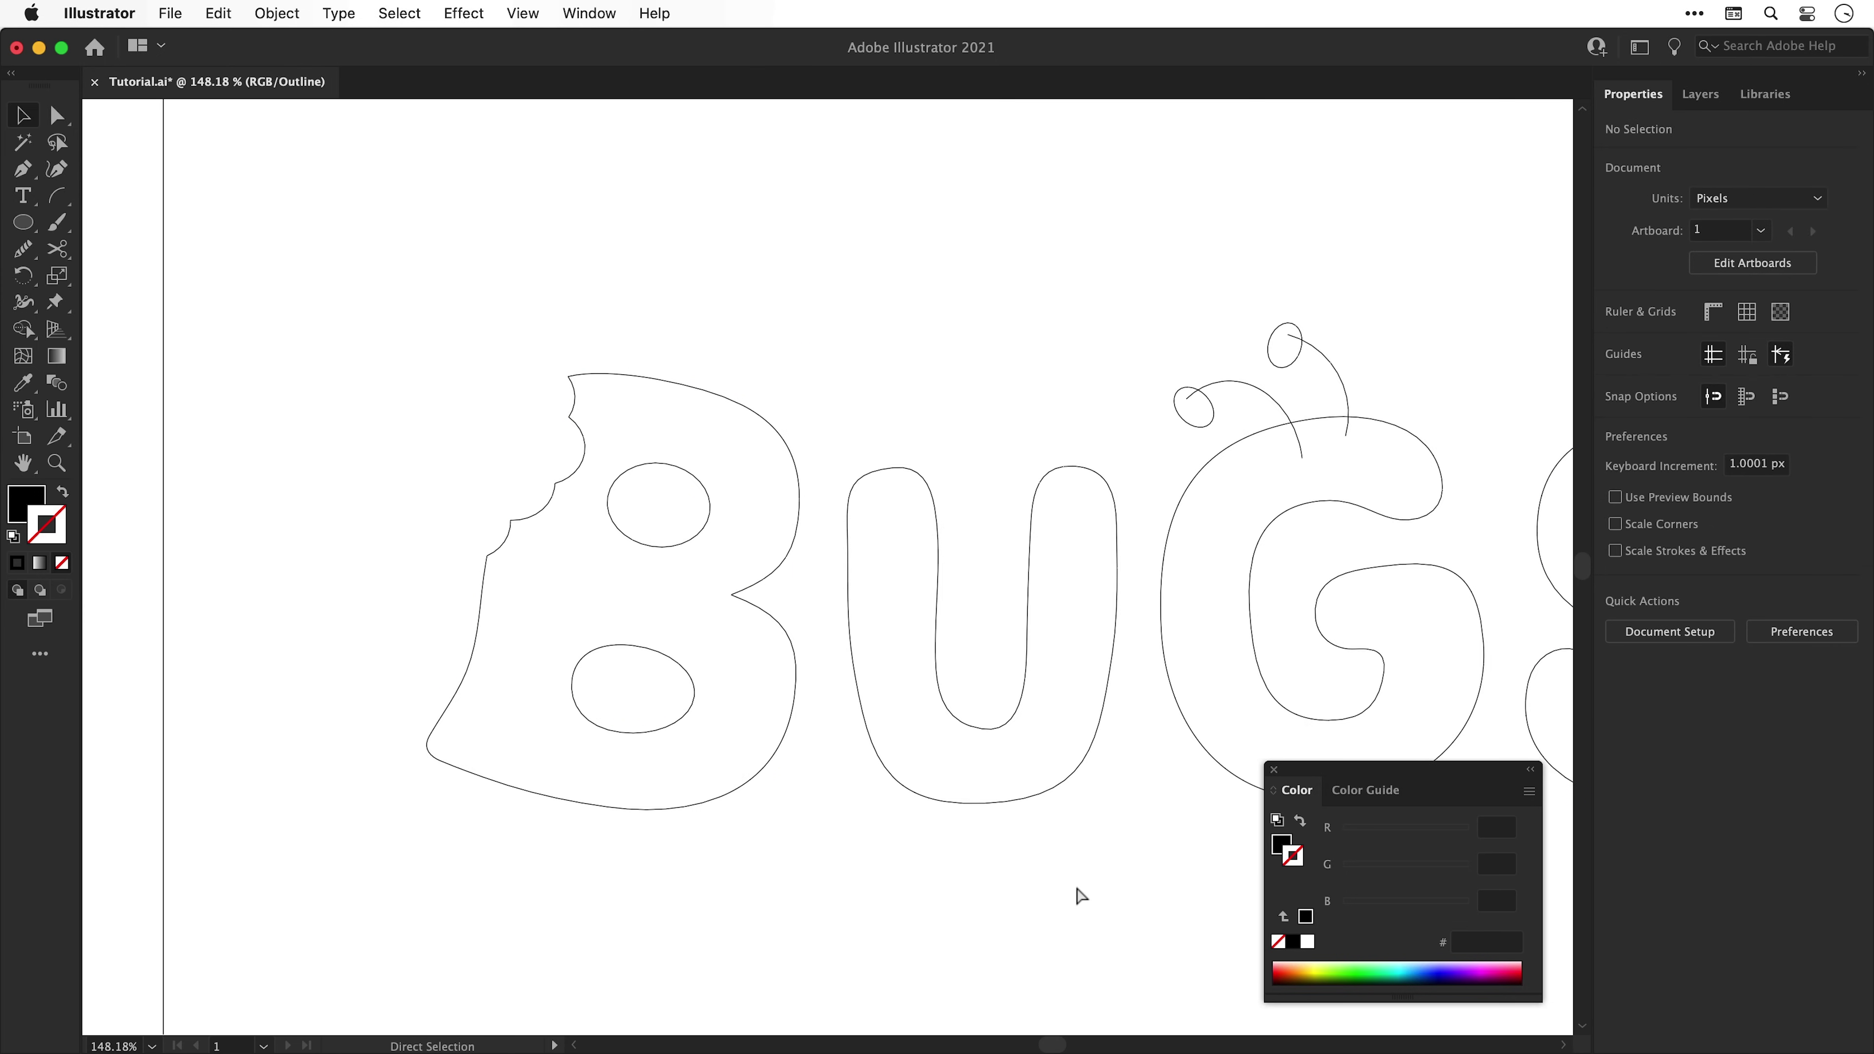
key(super+y)
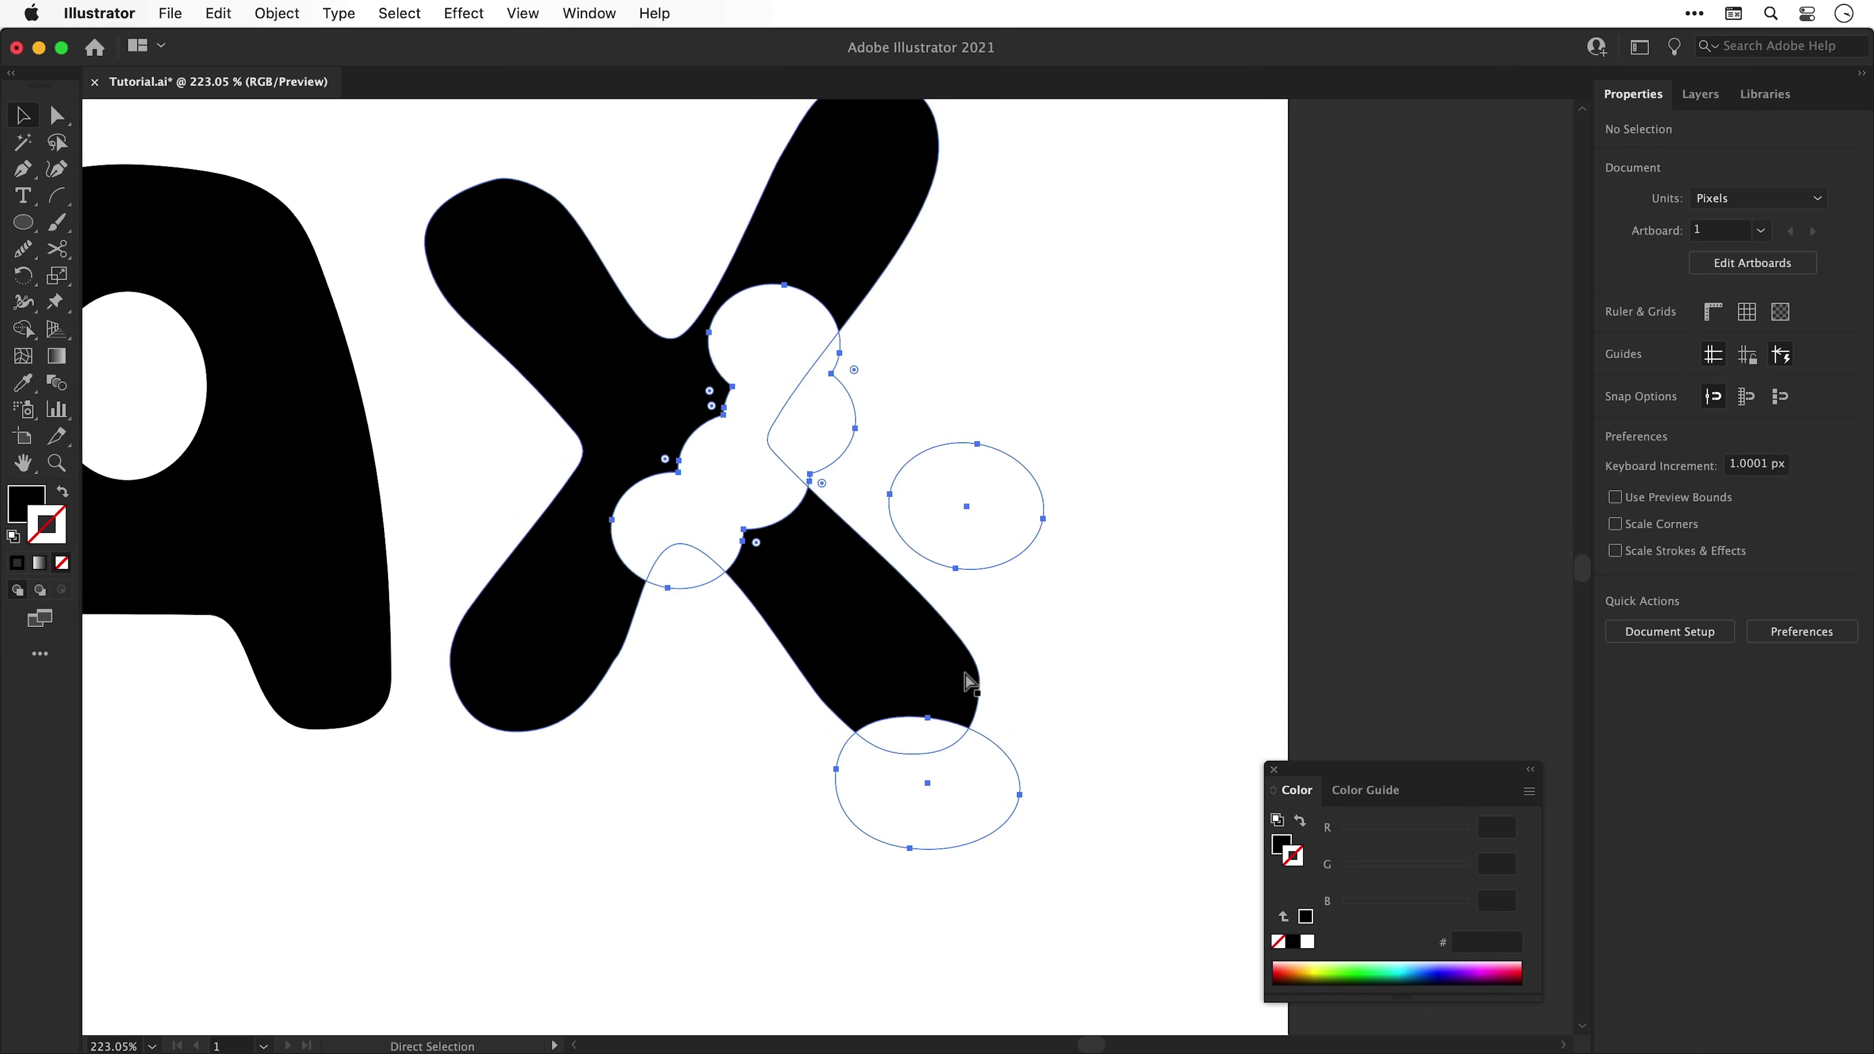
Rotate the copied bite shape over the X's lower-right leg and cut the bite out of the letter
key(r)
drag(970, 670, 1175, 569)
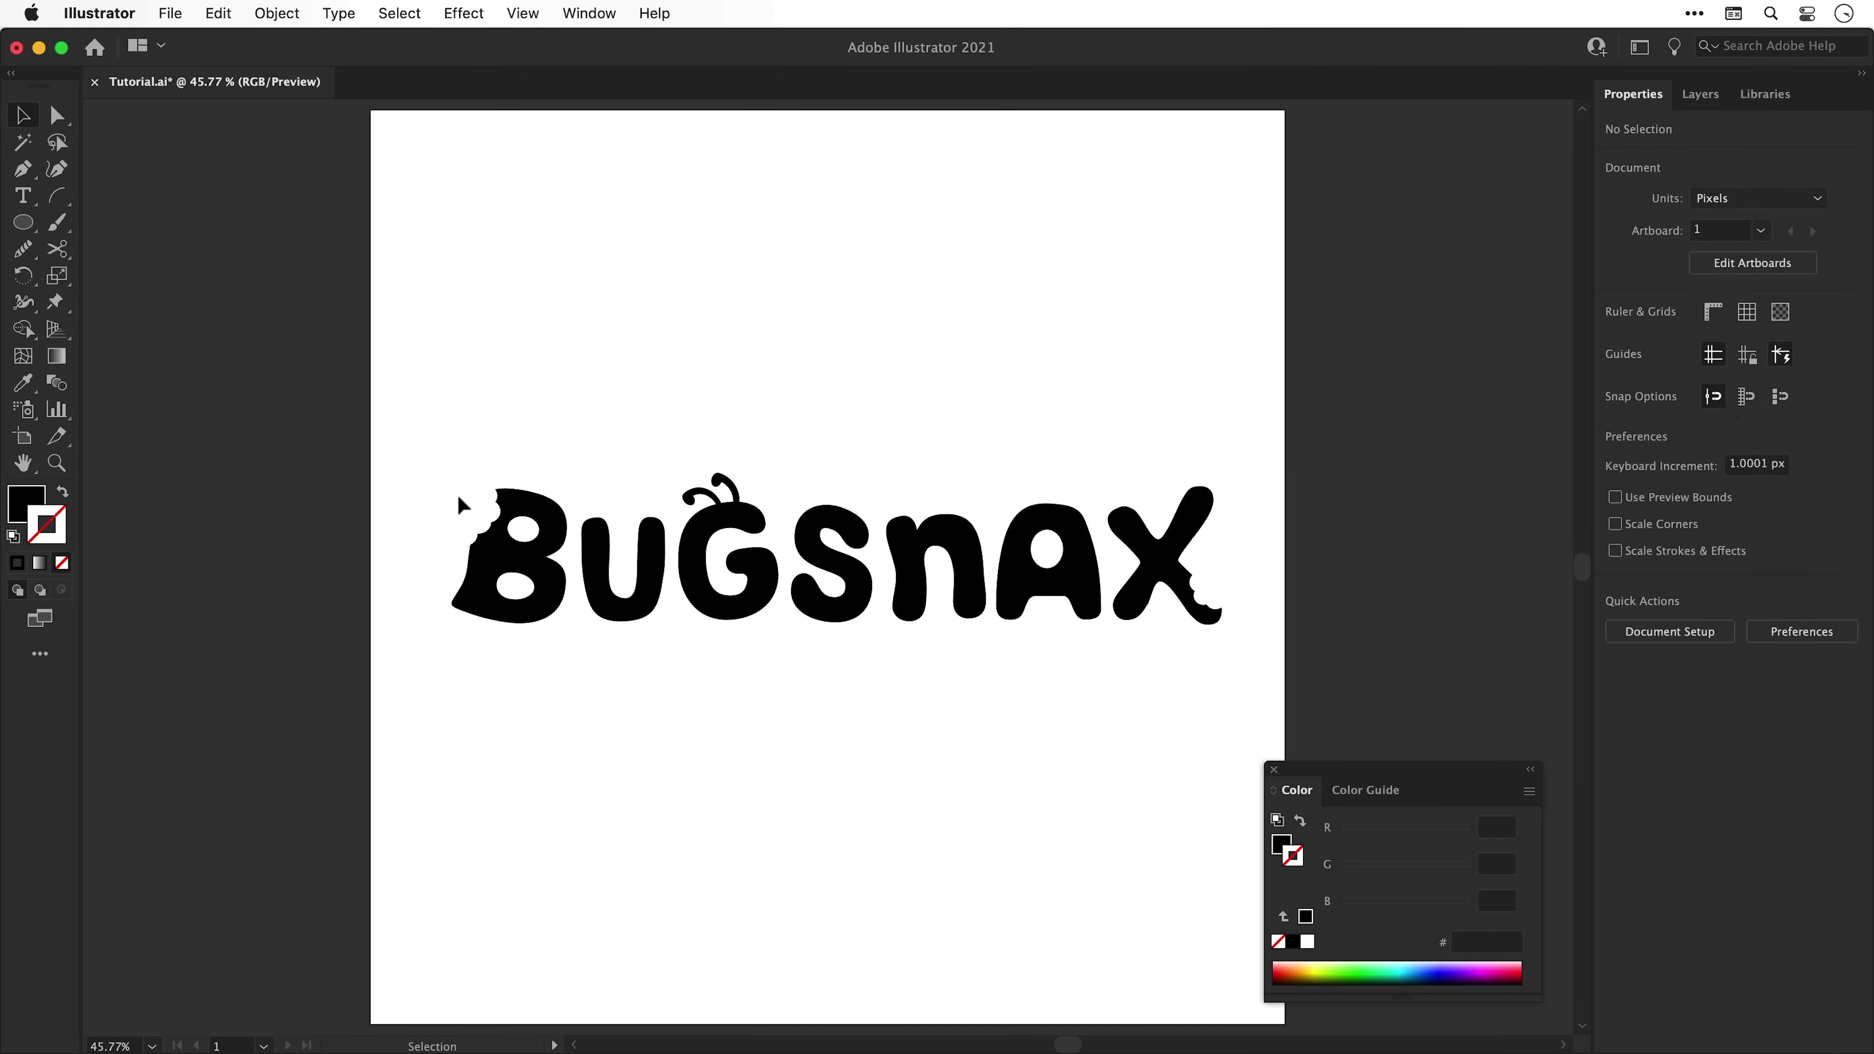
Draw a small black crumb ellipse beside the bite in the B and adjust its shape and position
mouse_move(450, 546)
mouse_down()
mouse_move(573, 536)
mouse_move(945, 649)
mouse_up()
key(v)
key(l)
key(v)
mouse_move(454, 541)
mouse_down()
mouse_move(534, 604)
mouse_move(663, 580)
mouse_up()
scroll(462, 570, up, 3)
key(a)
click(637, 577)
key(v)
drag(672, 493, 694, 536)
drag(609, 618, 589, 636)
Copy the crumb from the B to the bite in the X and fine-tune its position
drag(472, 515, 1224, 588)
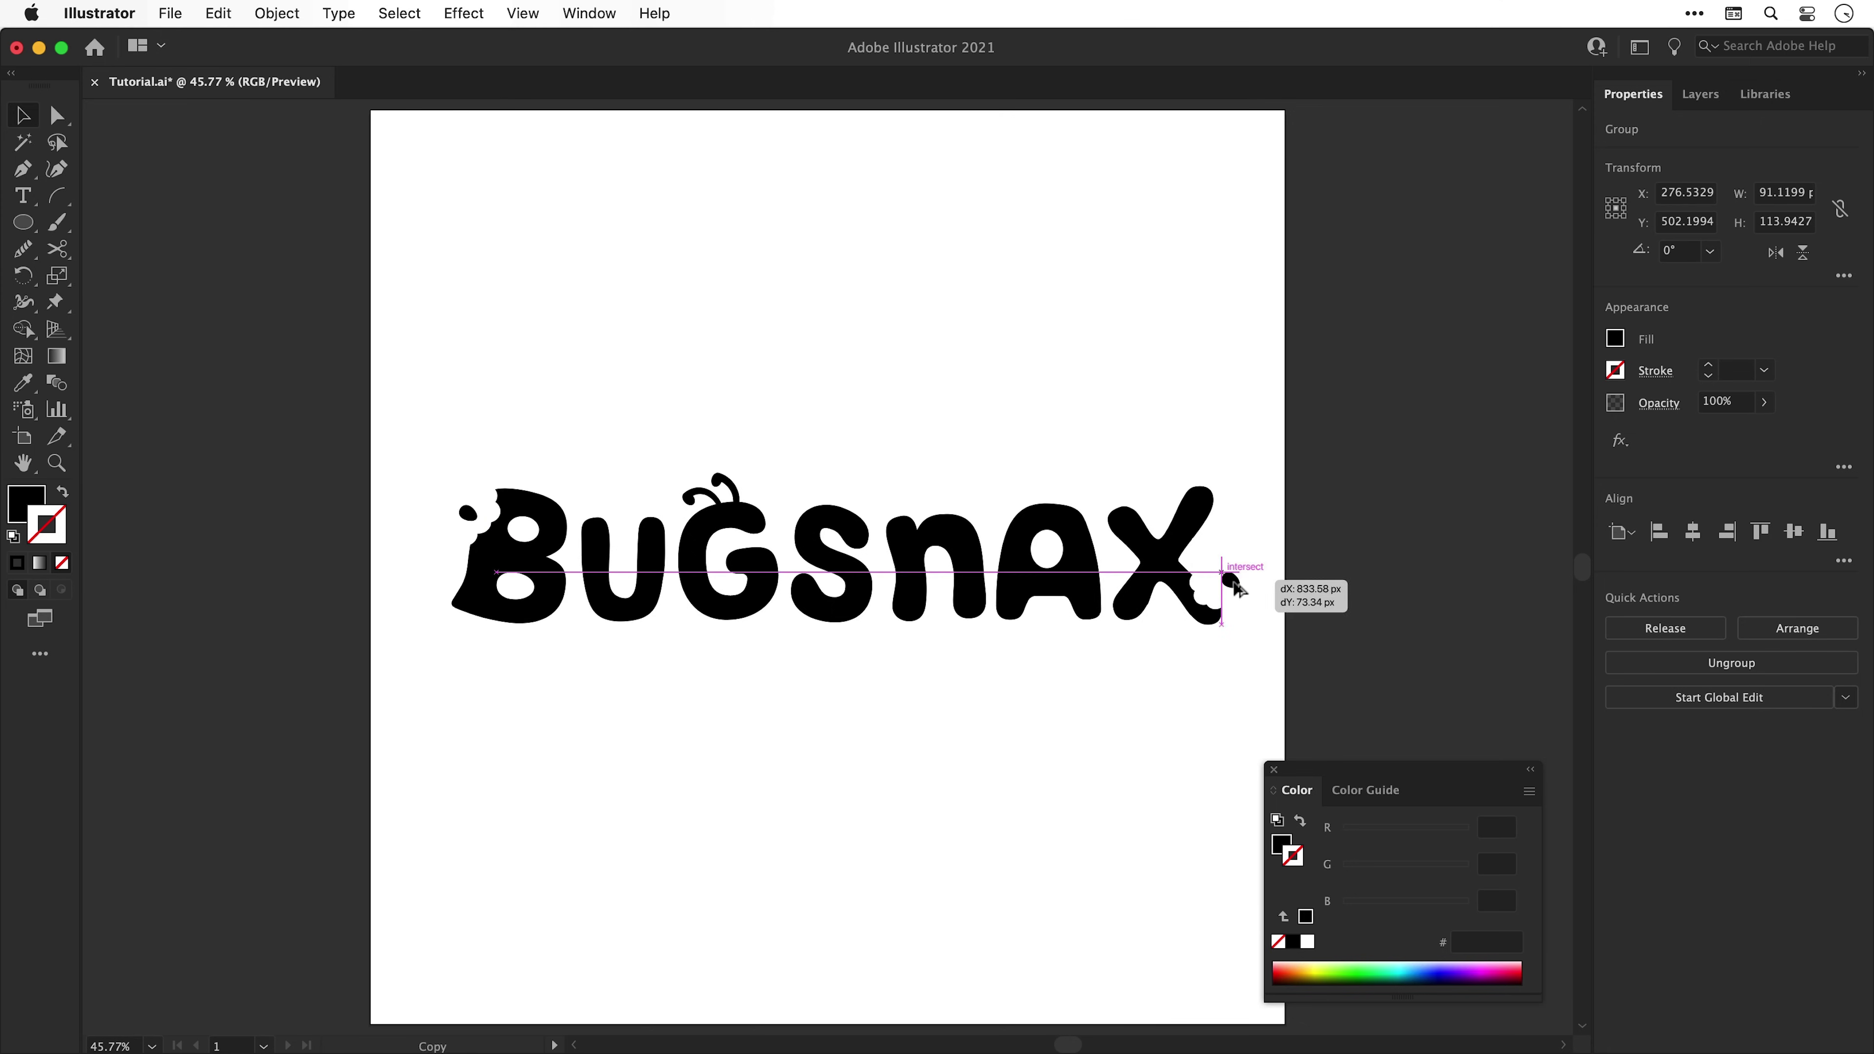
key(z)
drag(1221, 582, 1807, 770)
key(v)
drag(1304, 607, 1306, 580)
drag(1267, 649, 1199, 626)
click(1278, 606)
key(super+0)
key(super+y)
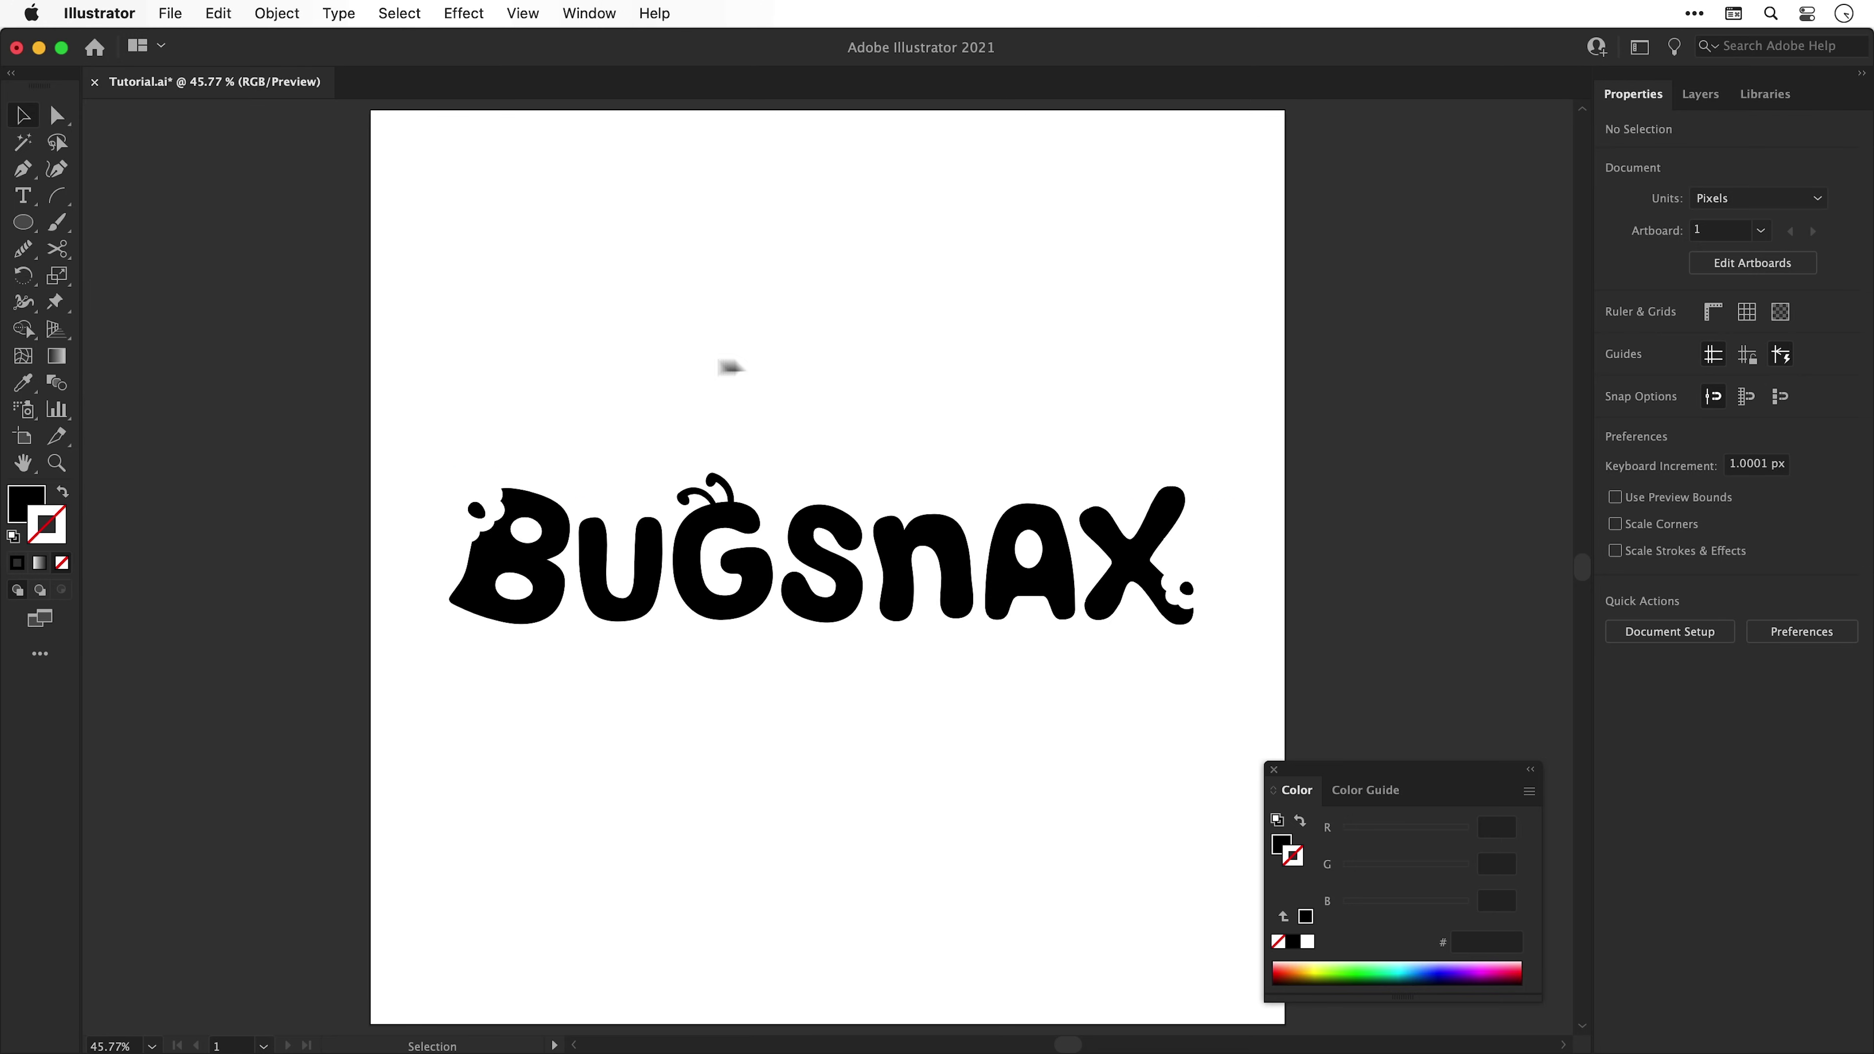
Select all the logo artwork and expand its appearance into plain shapes
drag(415, 399, 1225, 775)
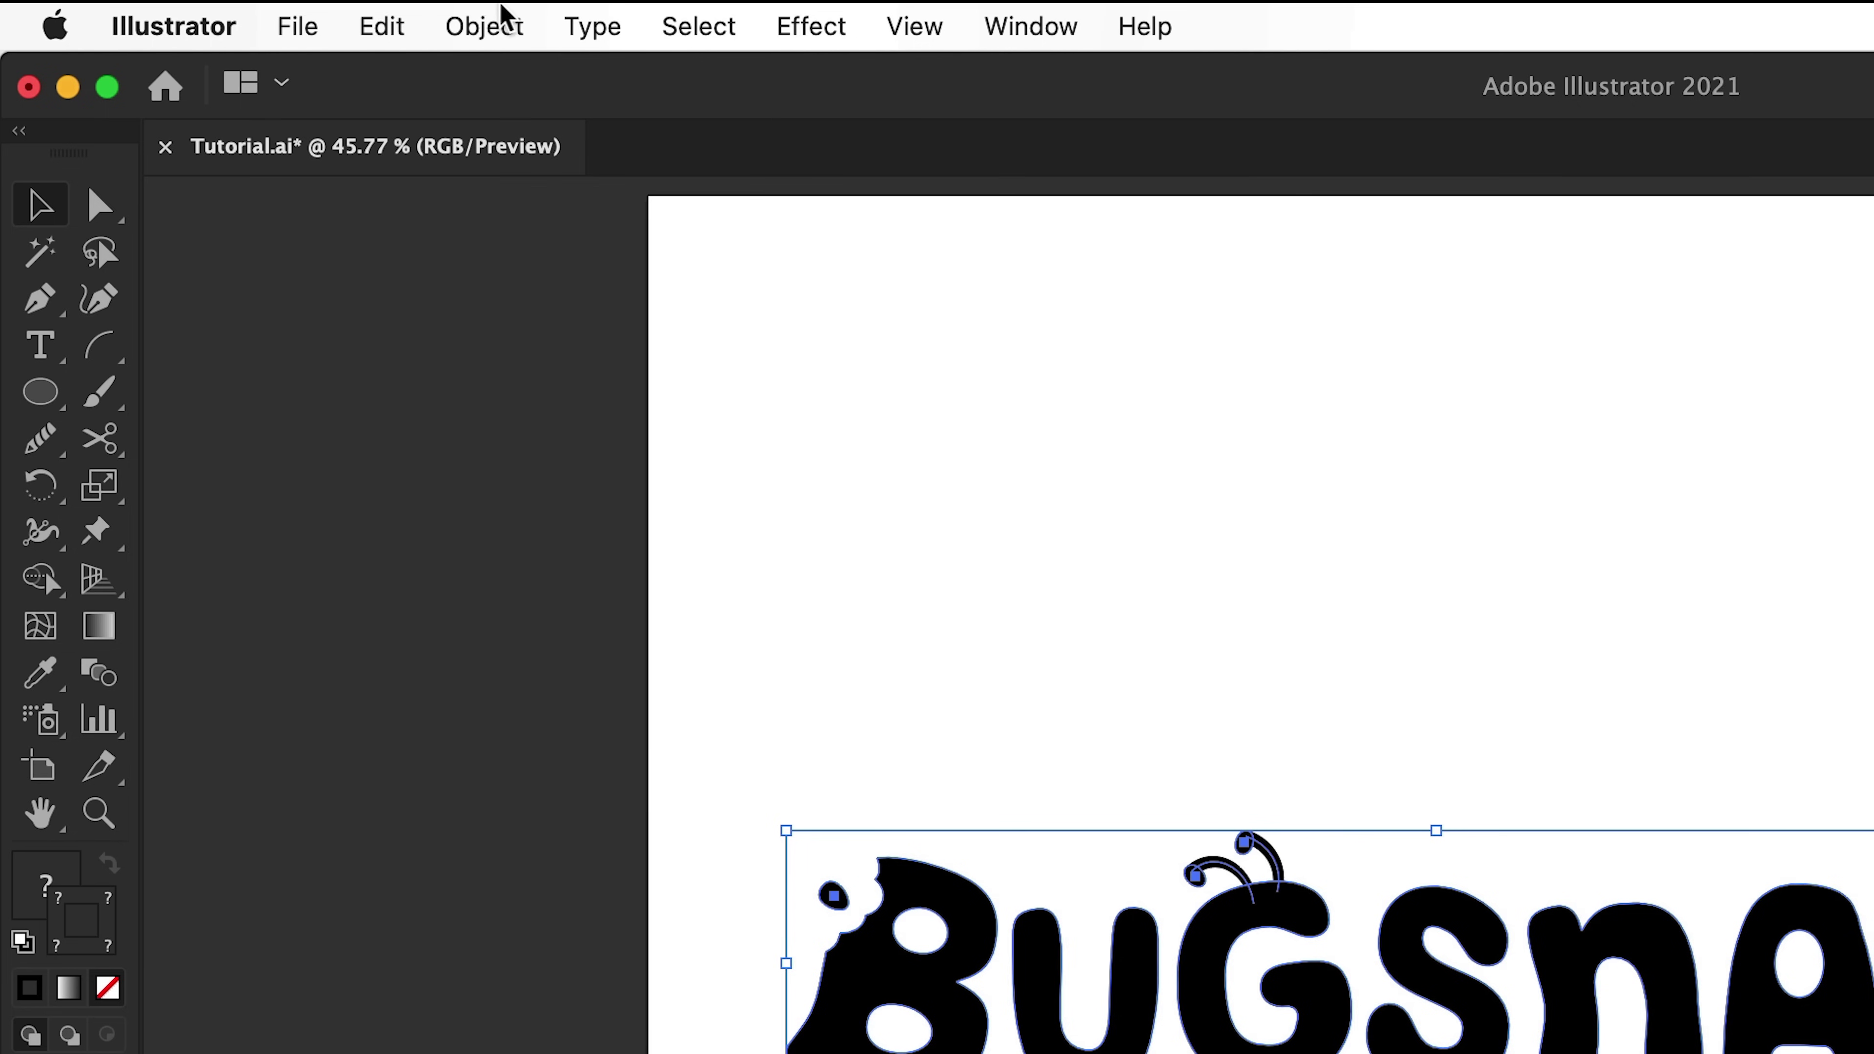
click(502, 15)
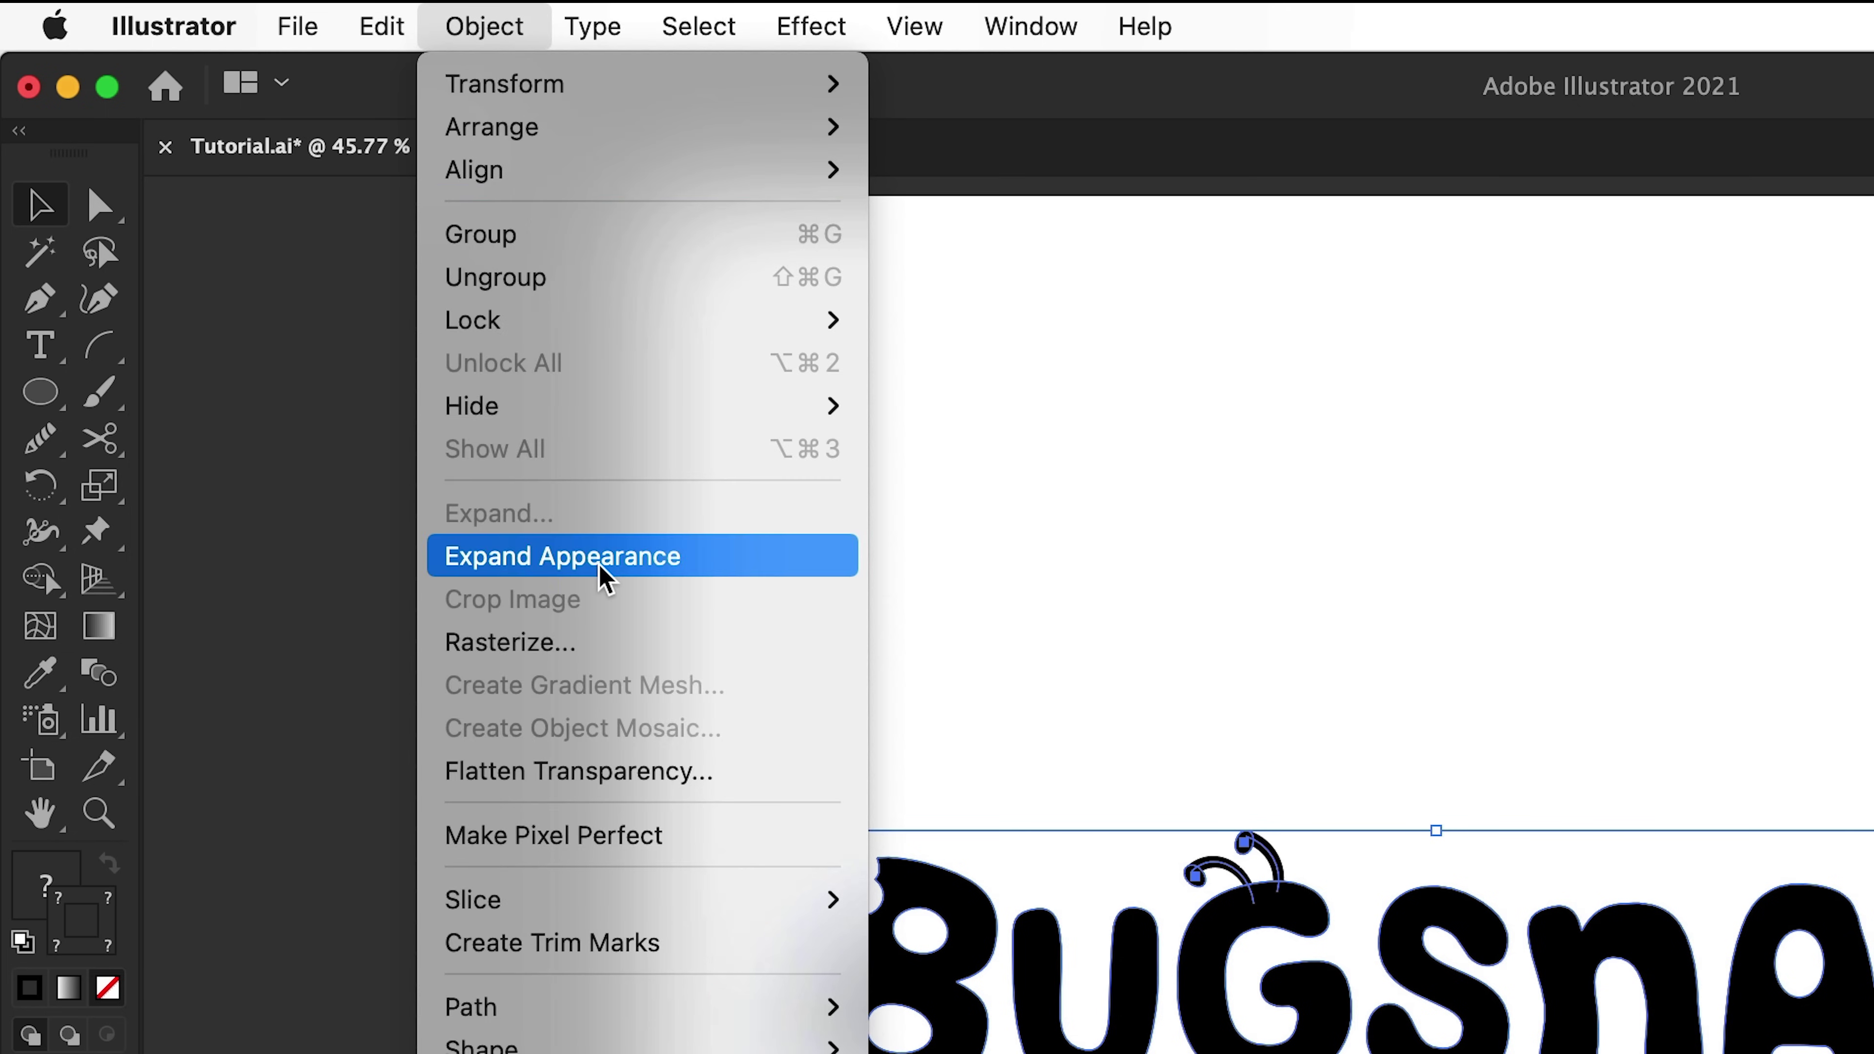
click(598, 565)
click(502, 26)
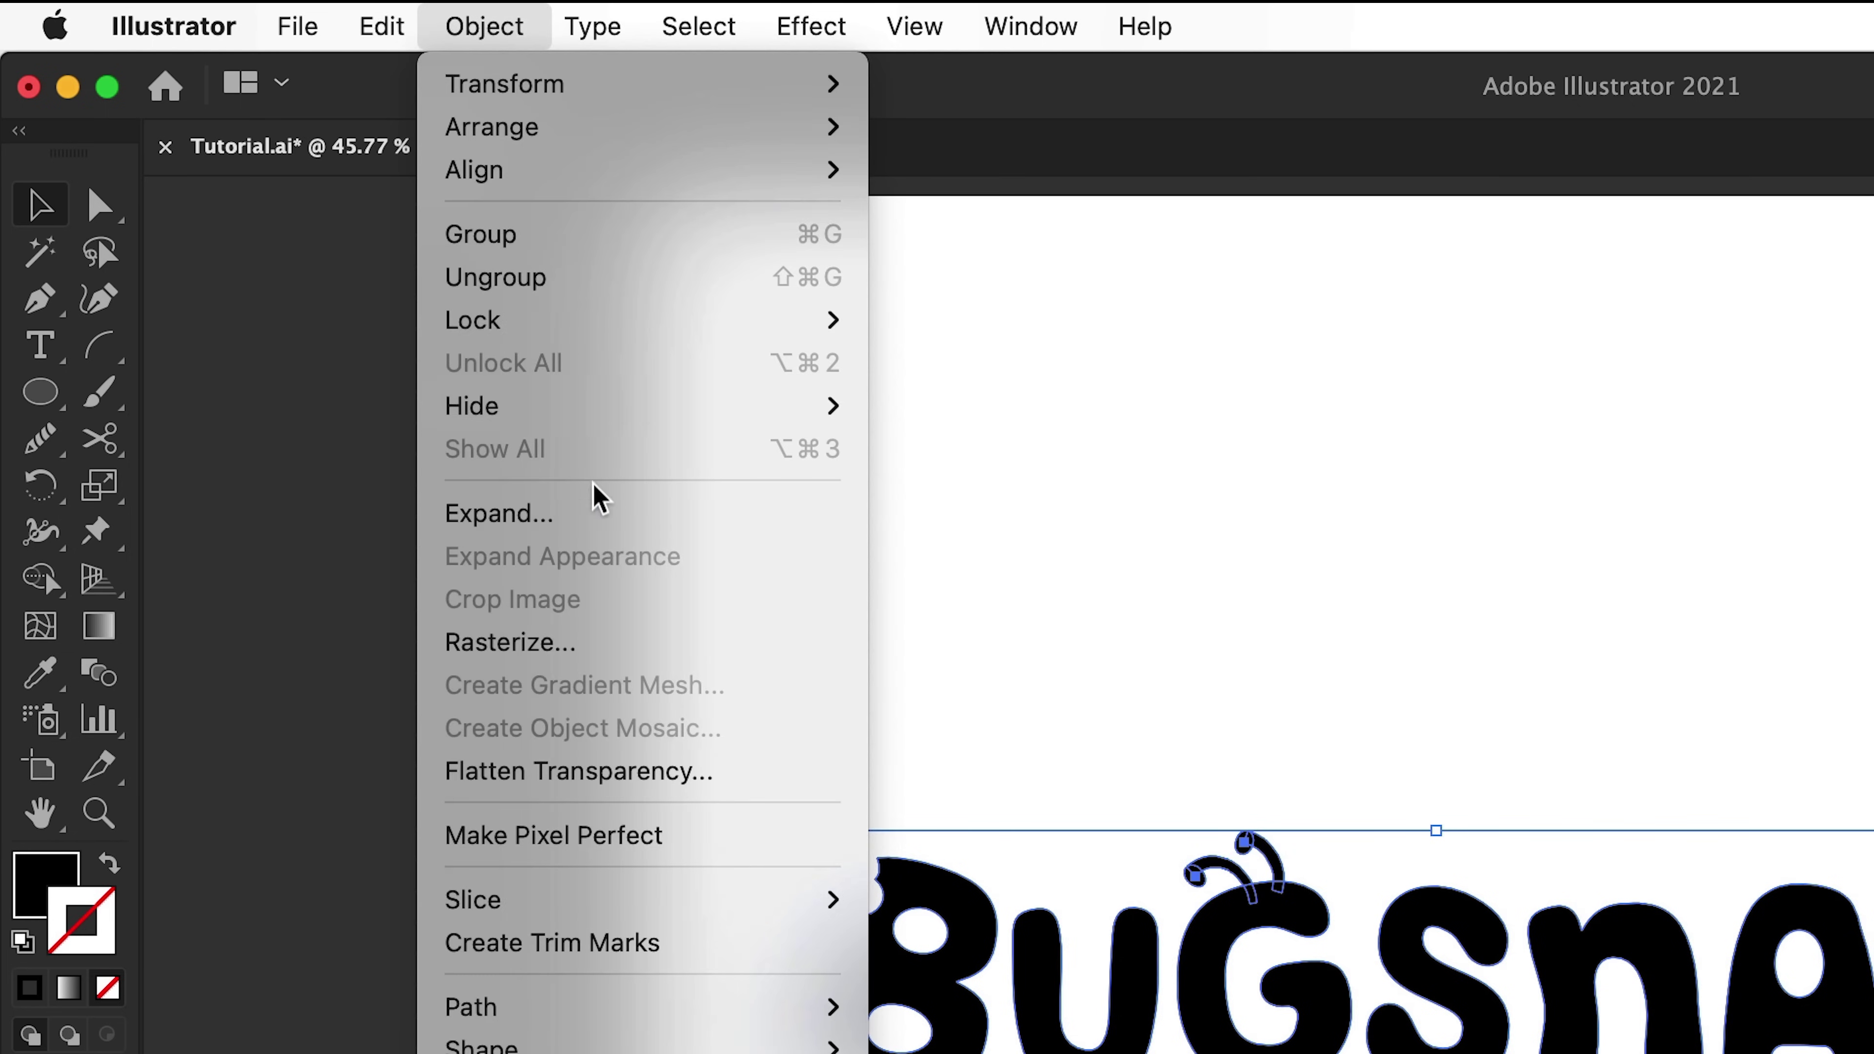
click(592, 507)
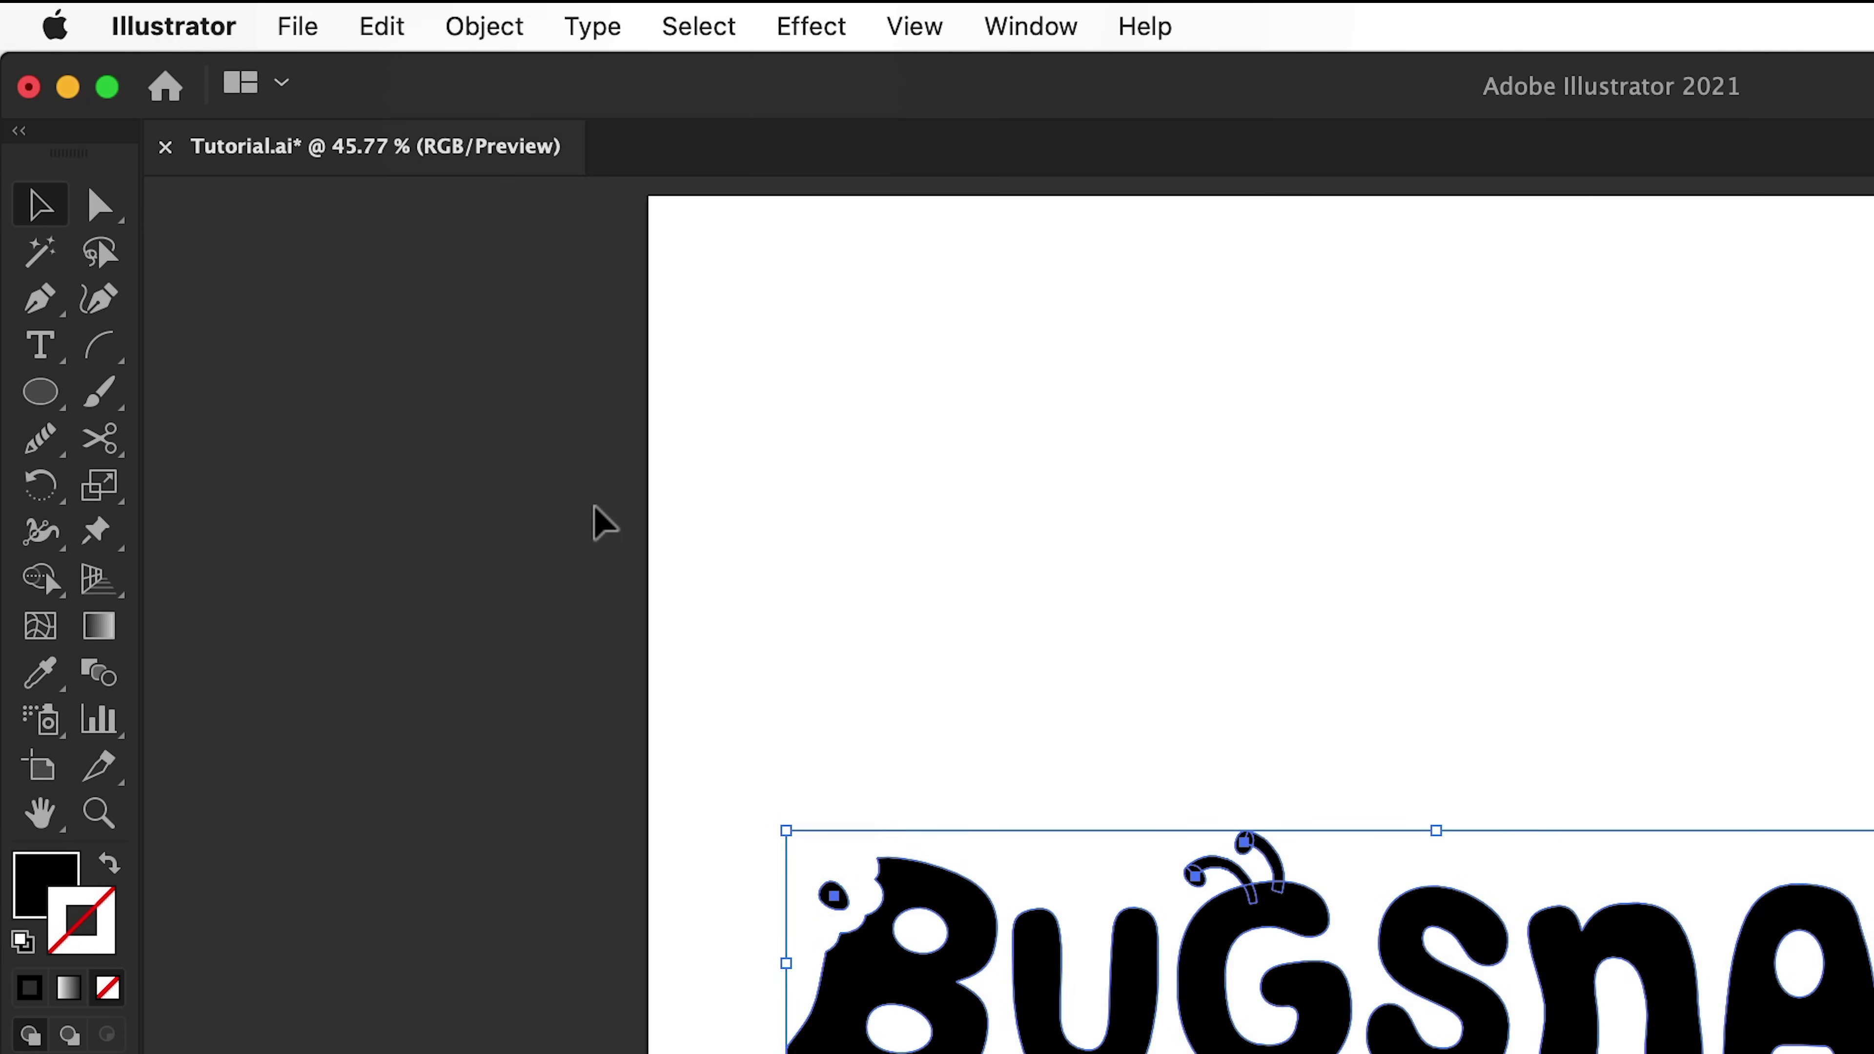
Make the whole logo a single compound path
click(483, 26)
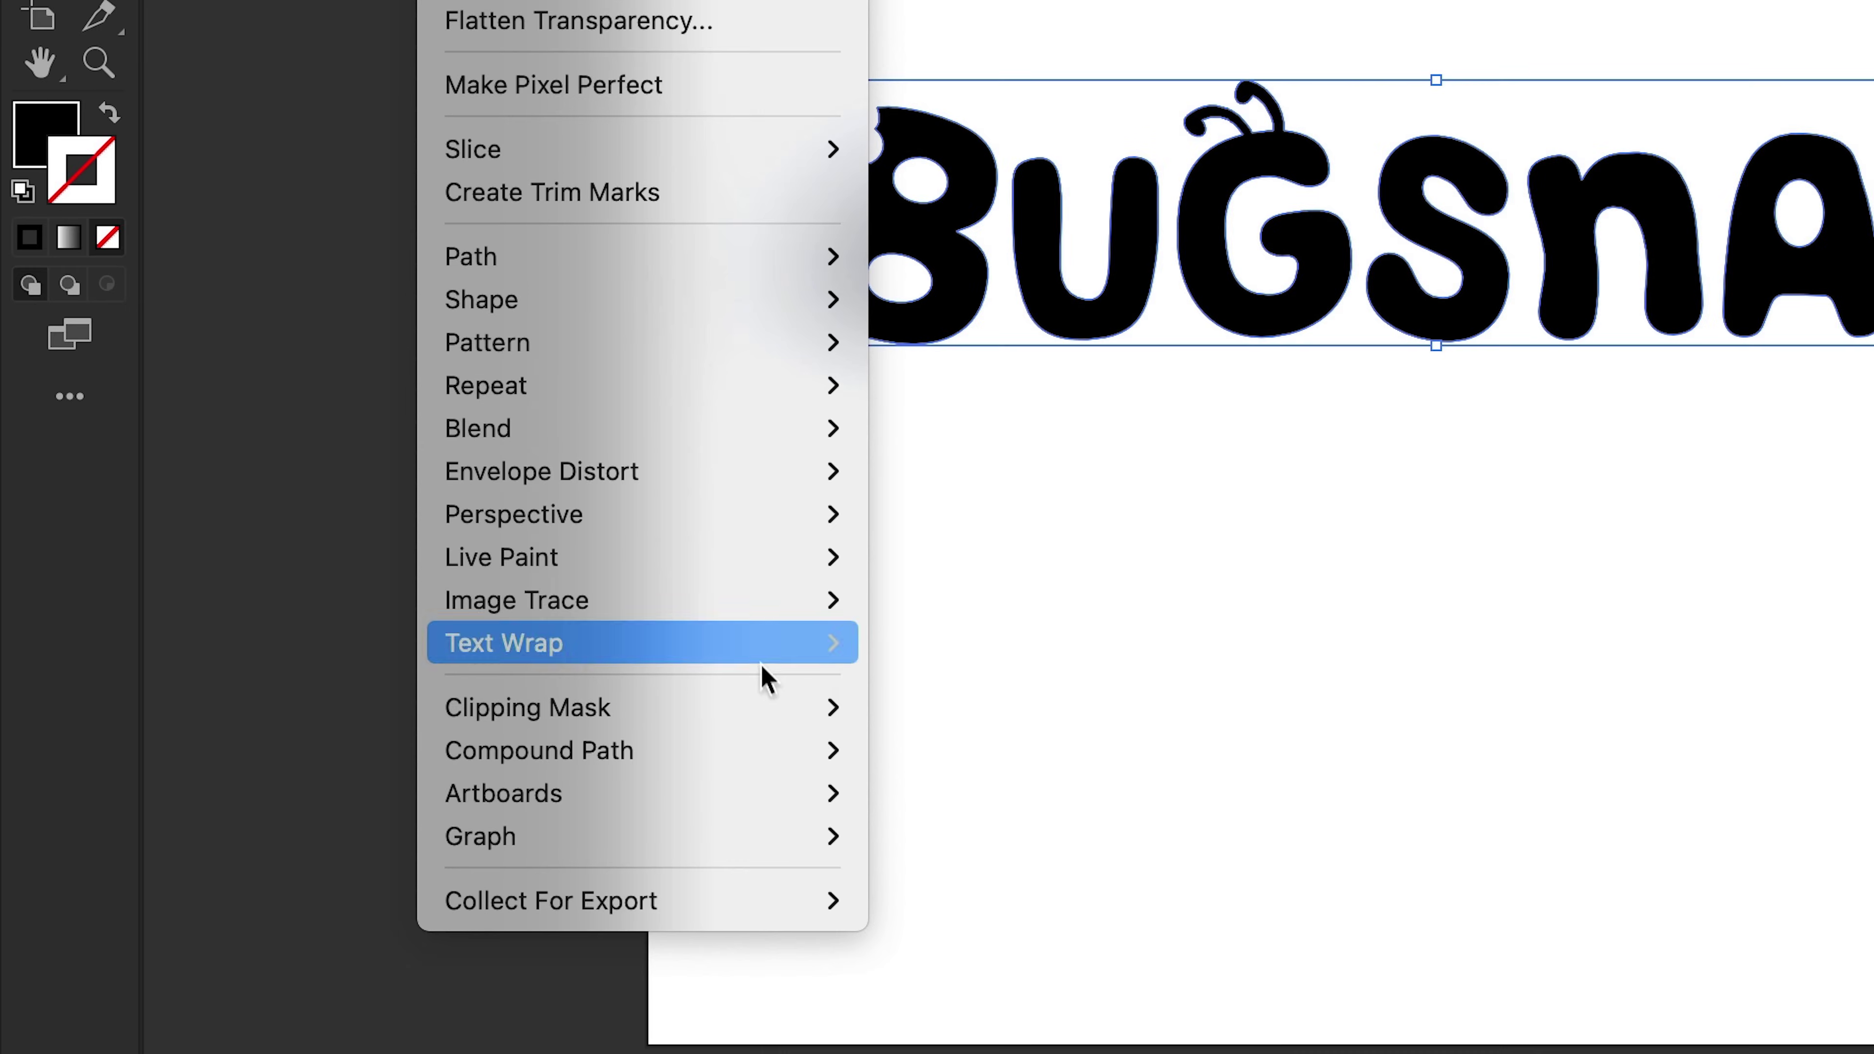
mouse_move(793, 753)
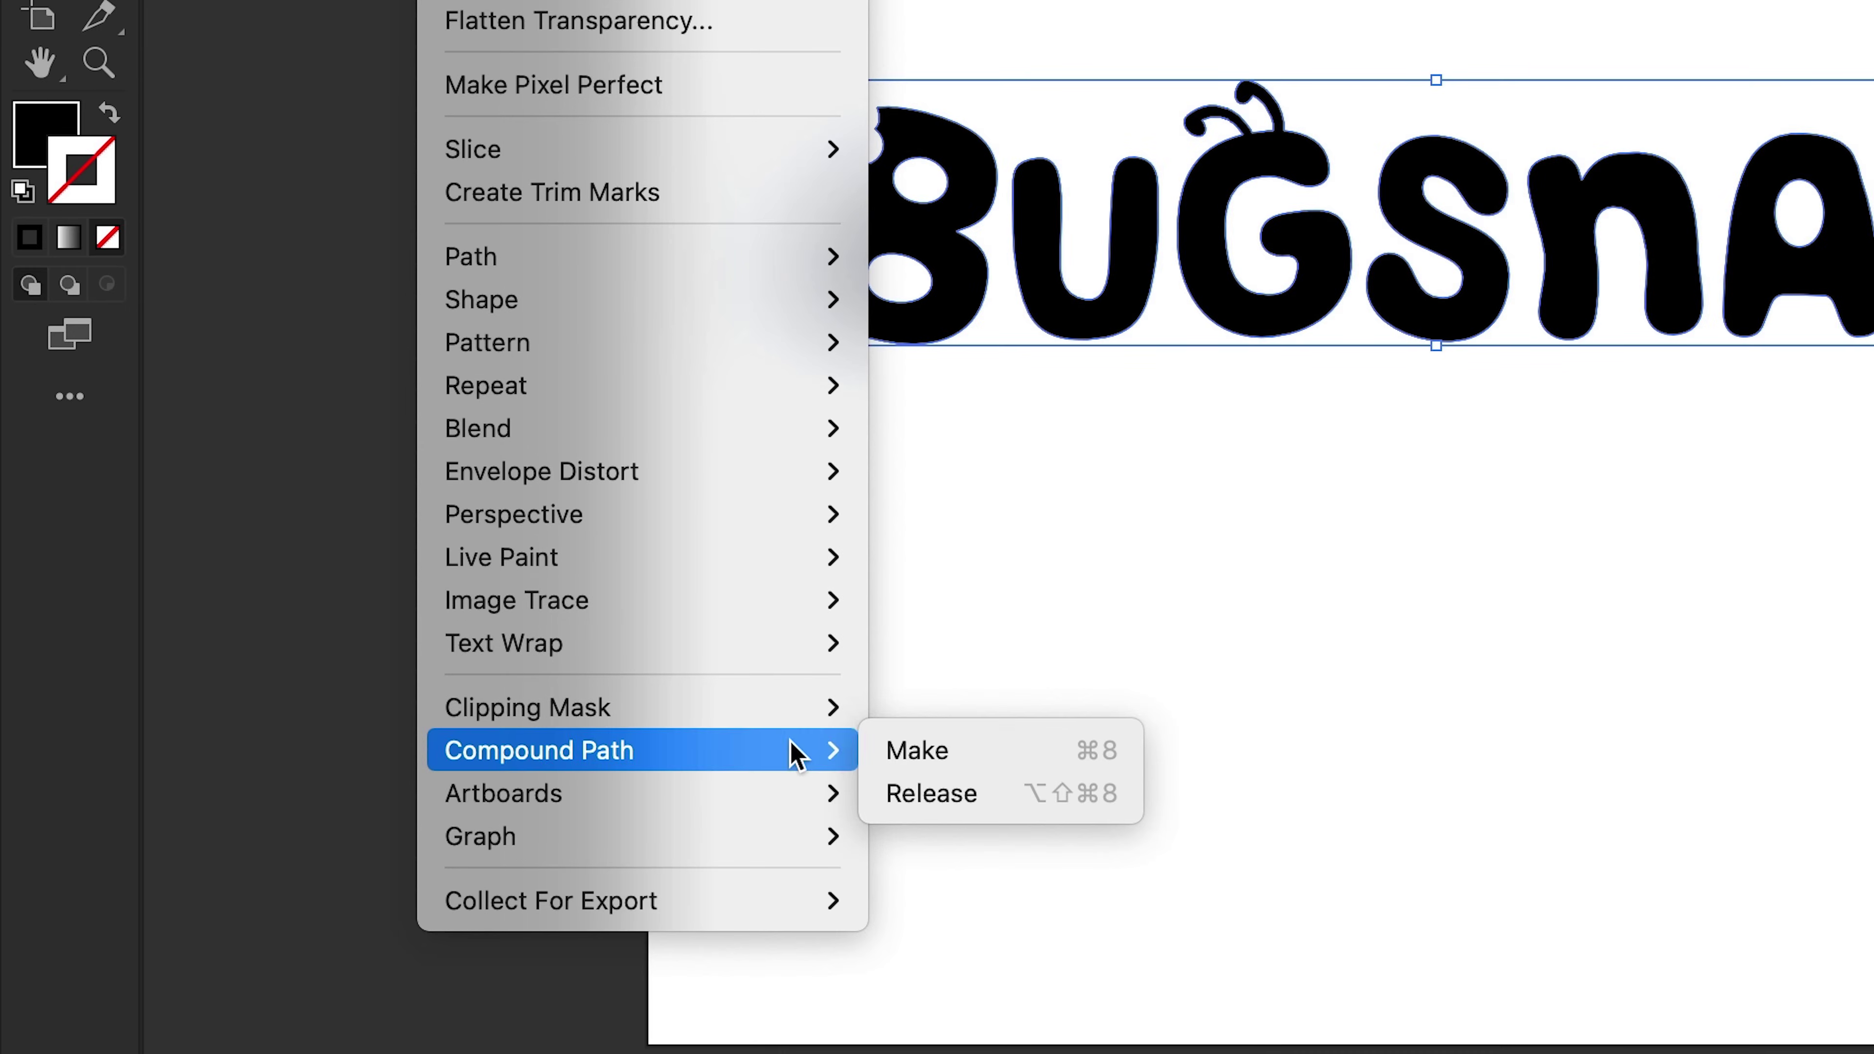
click(1014, 765)
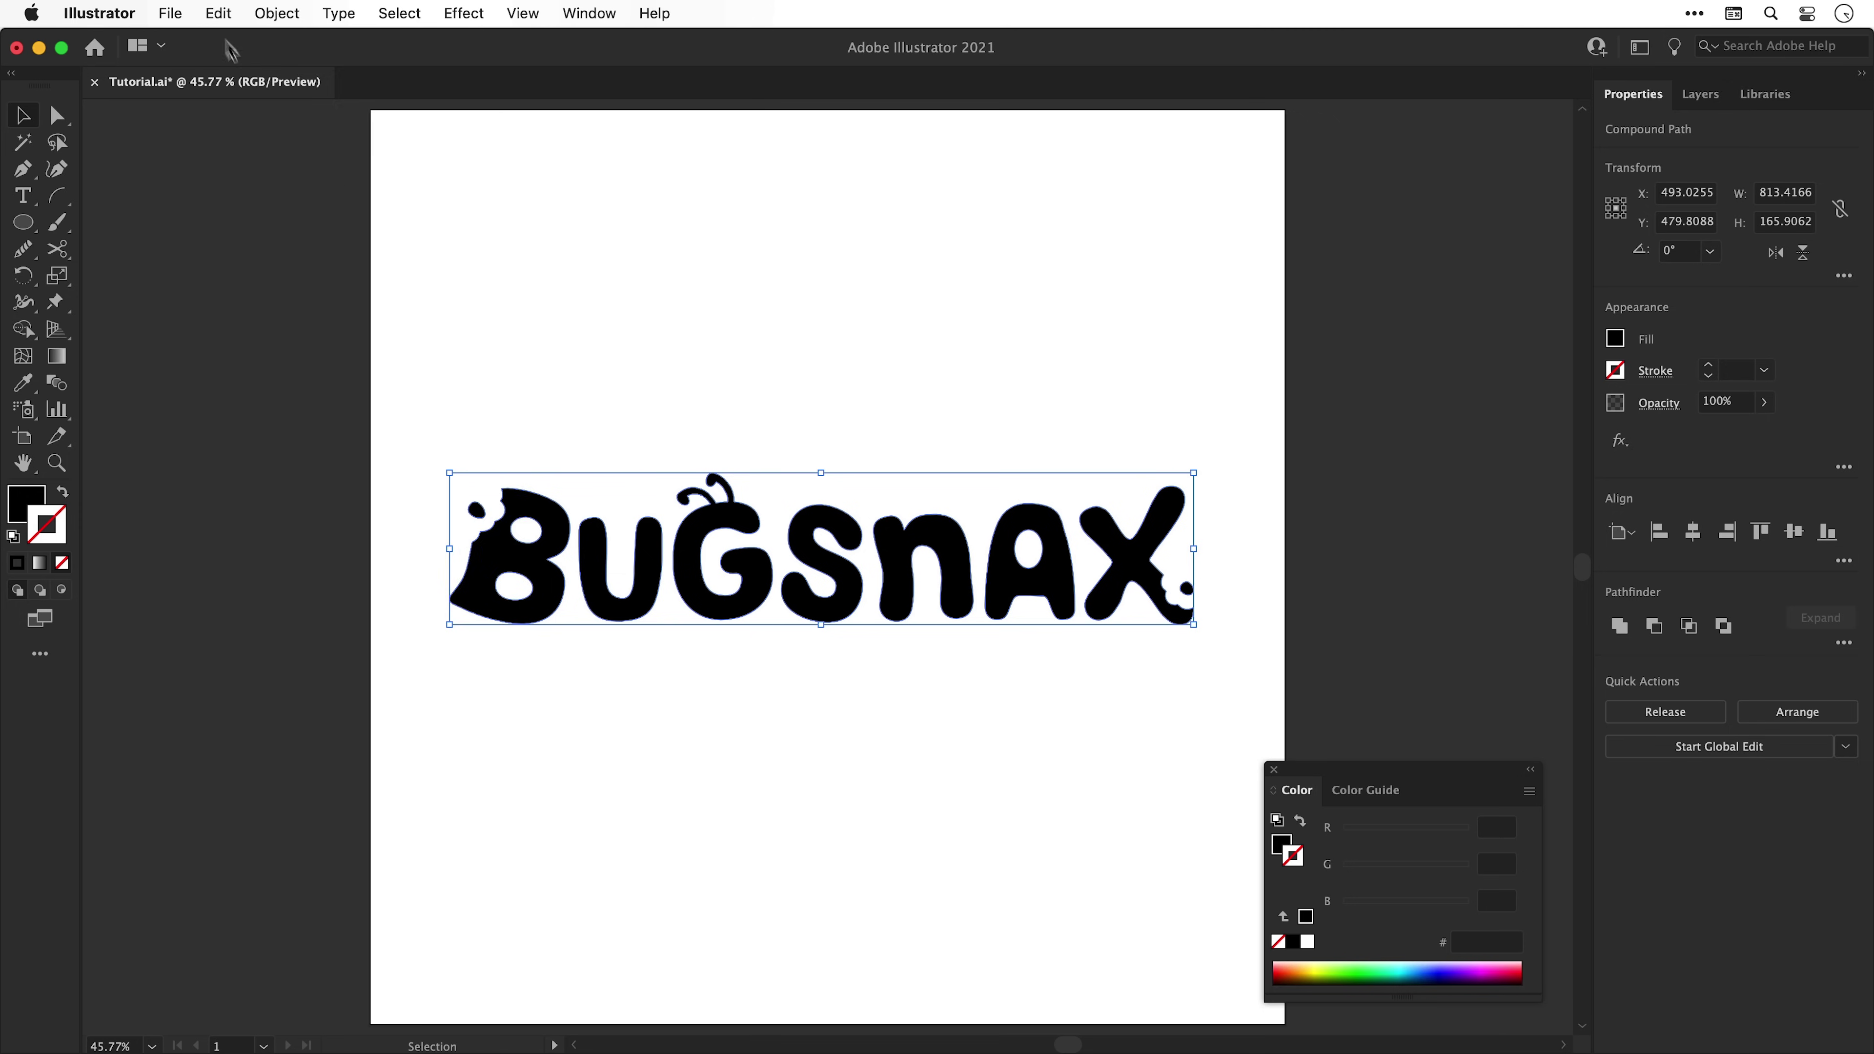
Duplicate the logo in place, move the copy straight down below the original and deselect it
click(218, 12)
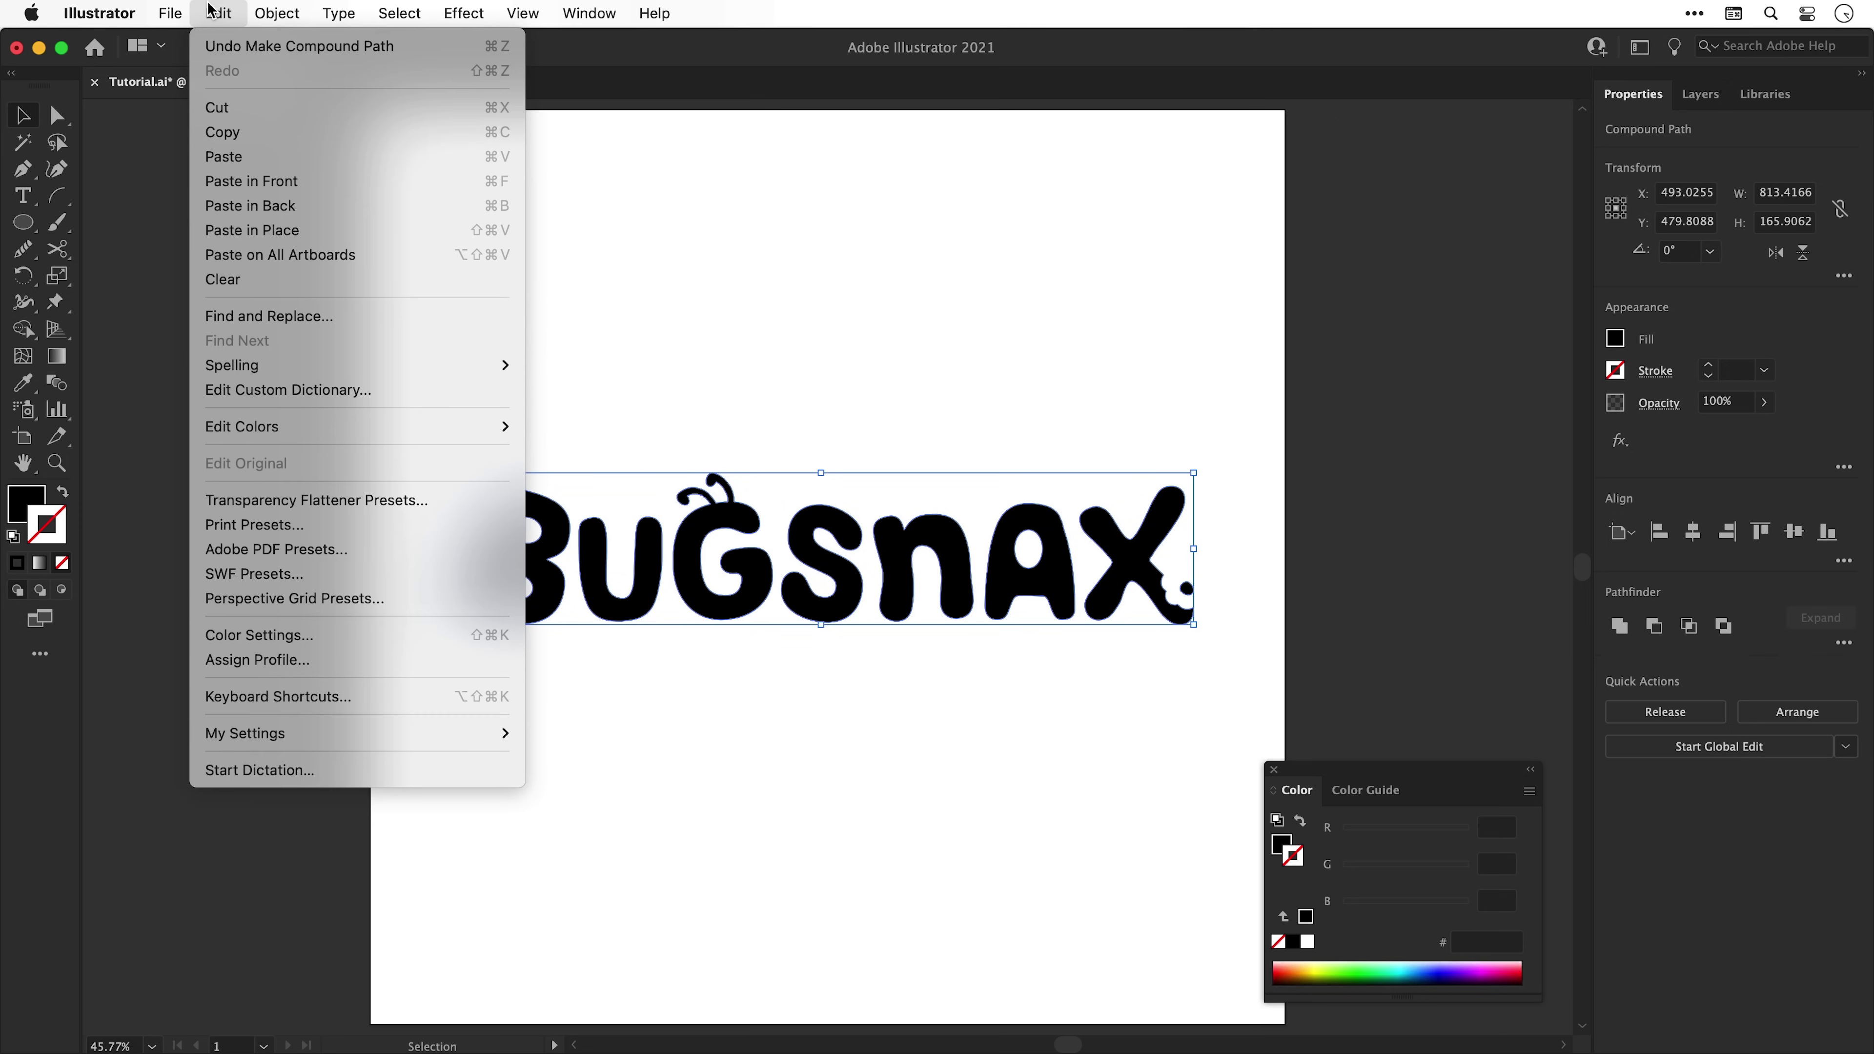
click(253, 140)
click(218, 14)
click(252, 229)
key(shift+Down)
key(shift+Down)
key(shift+Down)
key(shift+Down)
key(shift+Down)
key(shift+Down)
key(shift+Down)
key(shift+Down)
key(shift+Down)
key(shift+Down)
key(shift+Down)
key(shift+Down)
key(shift+Down)
key(shift+Down)
key(shift+Down)
key(shift+Down)
click(294, 228)
In Outline mode, draw a circle overlapping the right side of the upper hole in the lower logo's B
key(super+y)
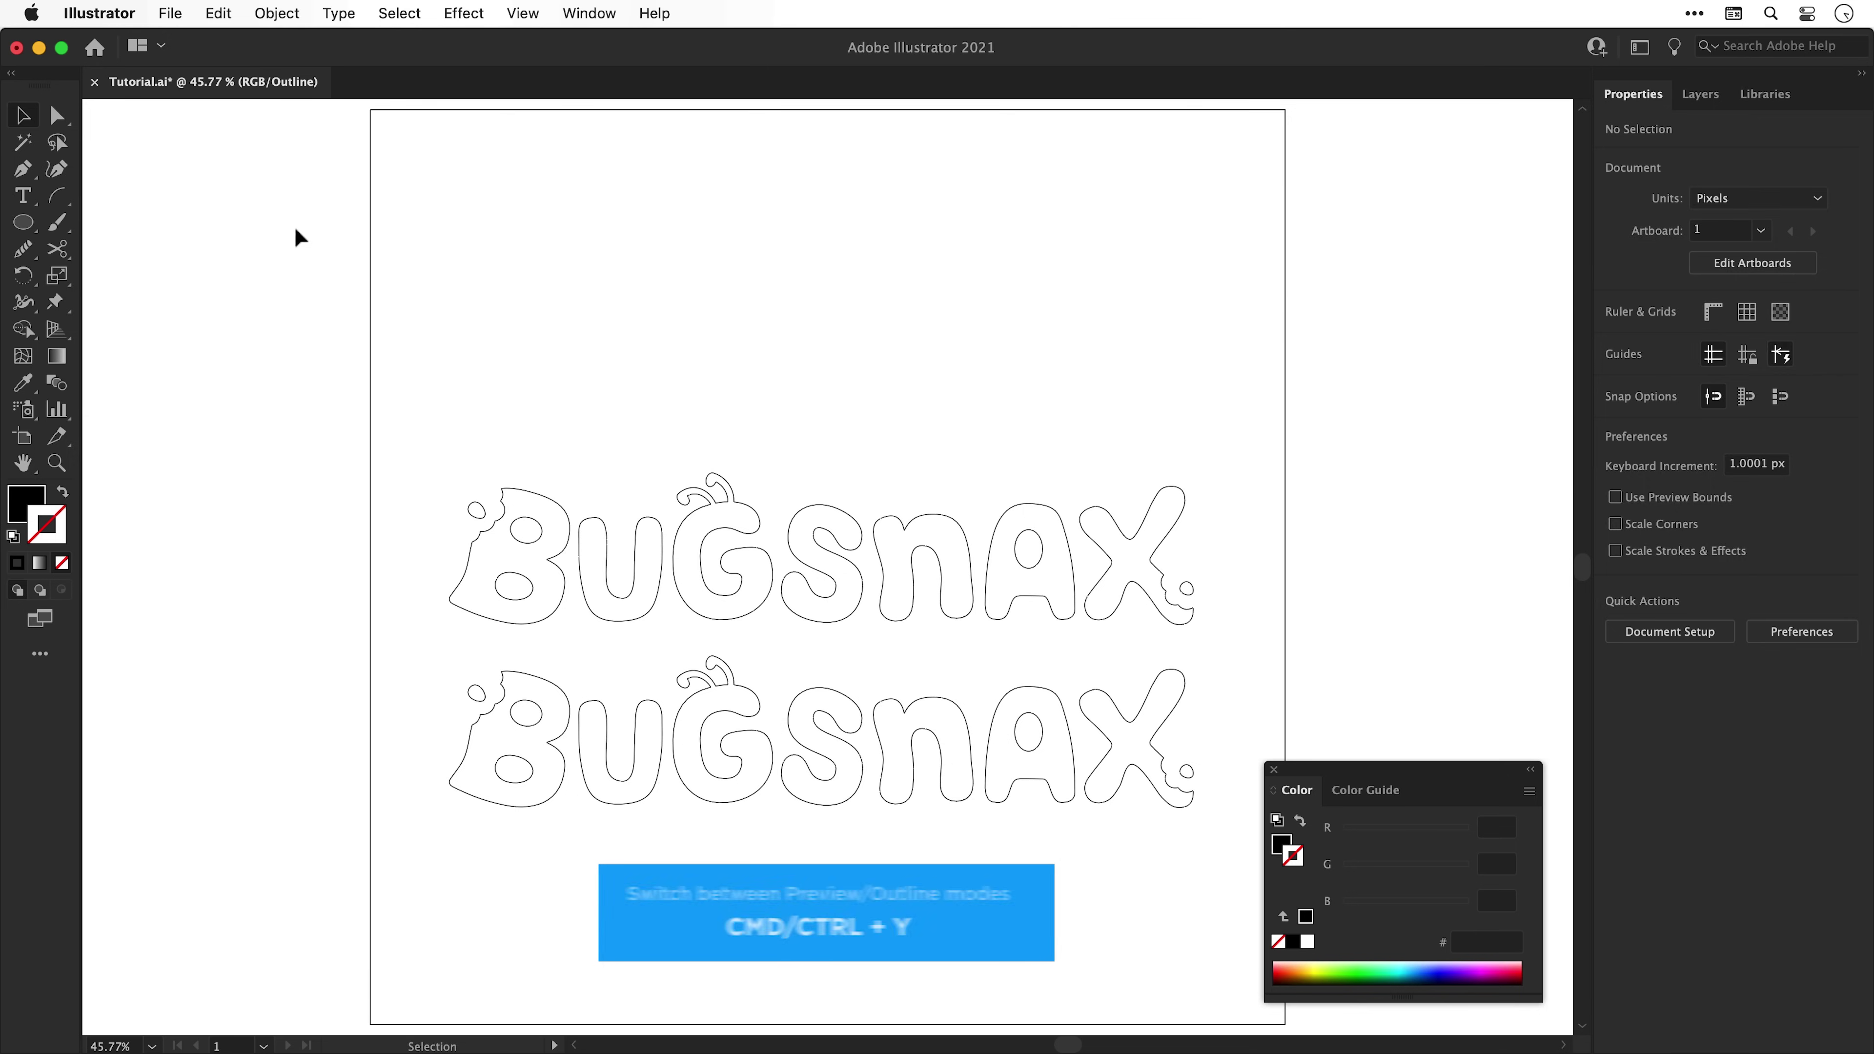
key(z)
mouse_move(517, 707)
mouse_down()
mouse_move(561, 707)
mouse_move(661, 813)
mouse_move(614, 777)
mouse_move(638, 778)
mouse_up()
key(v)
click(26, 222)
key(v)
click(726, 584)
drag(619, 702, 620, 708)
Place a matching circle over the left side of the hole in the lower logo's A
key(super+minus)
key(super+minus)
drag(1000, 799, 701, 804)
Erase the lower logo with the Shape Builder, keeping only the pieces where the circles overlap the B and A holes
click(719, 803)
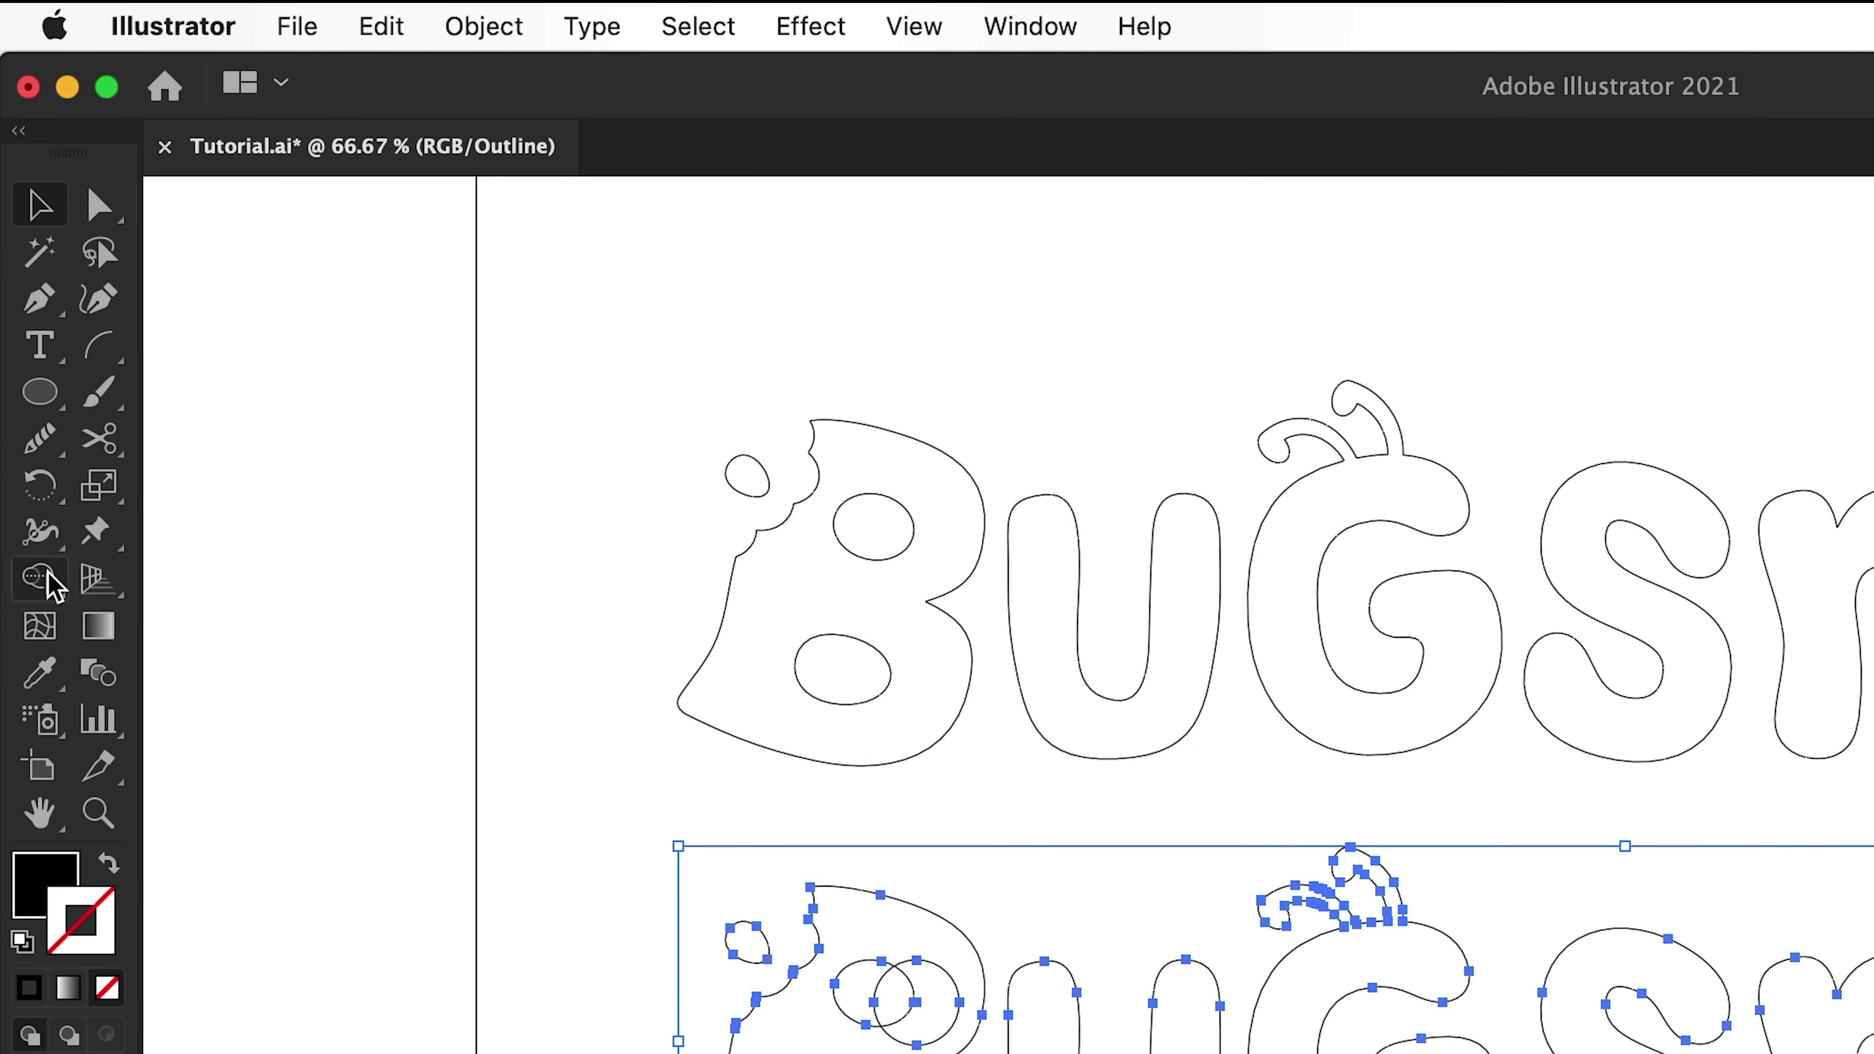
click(48, 574)
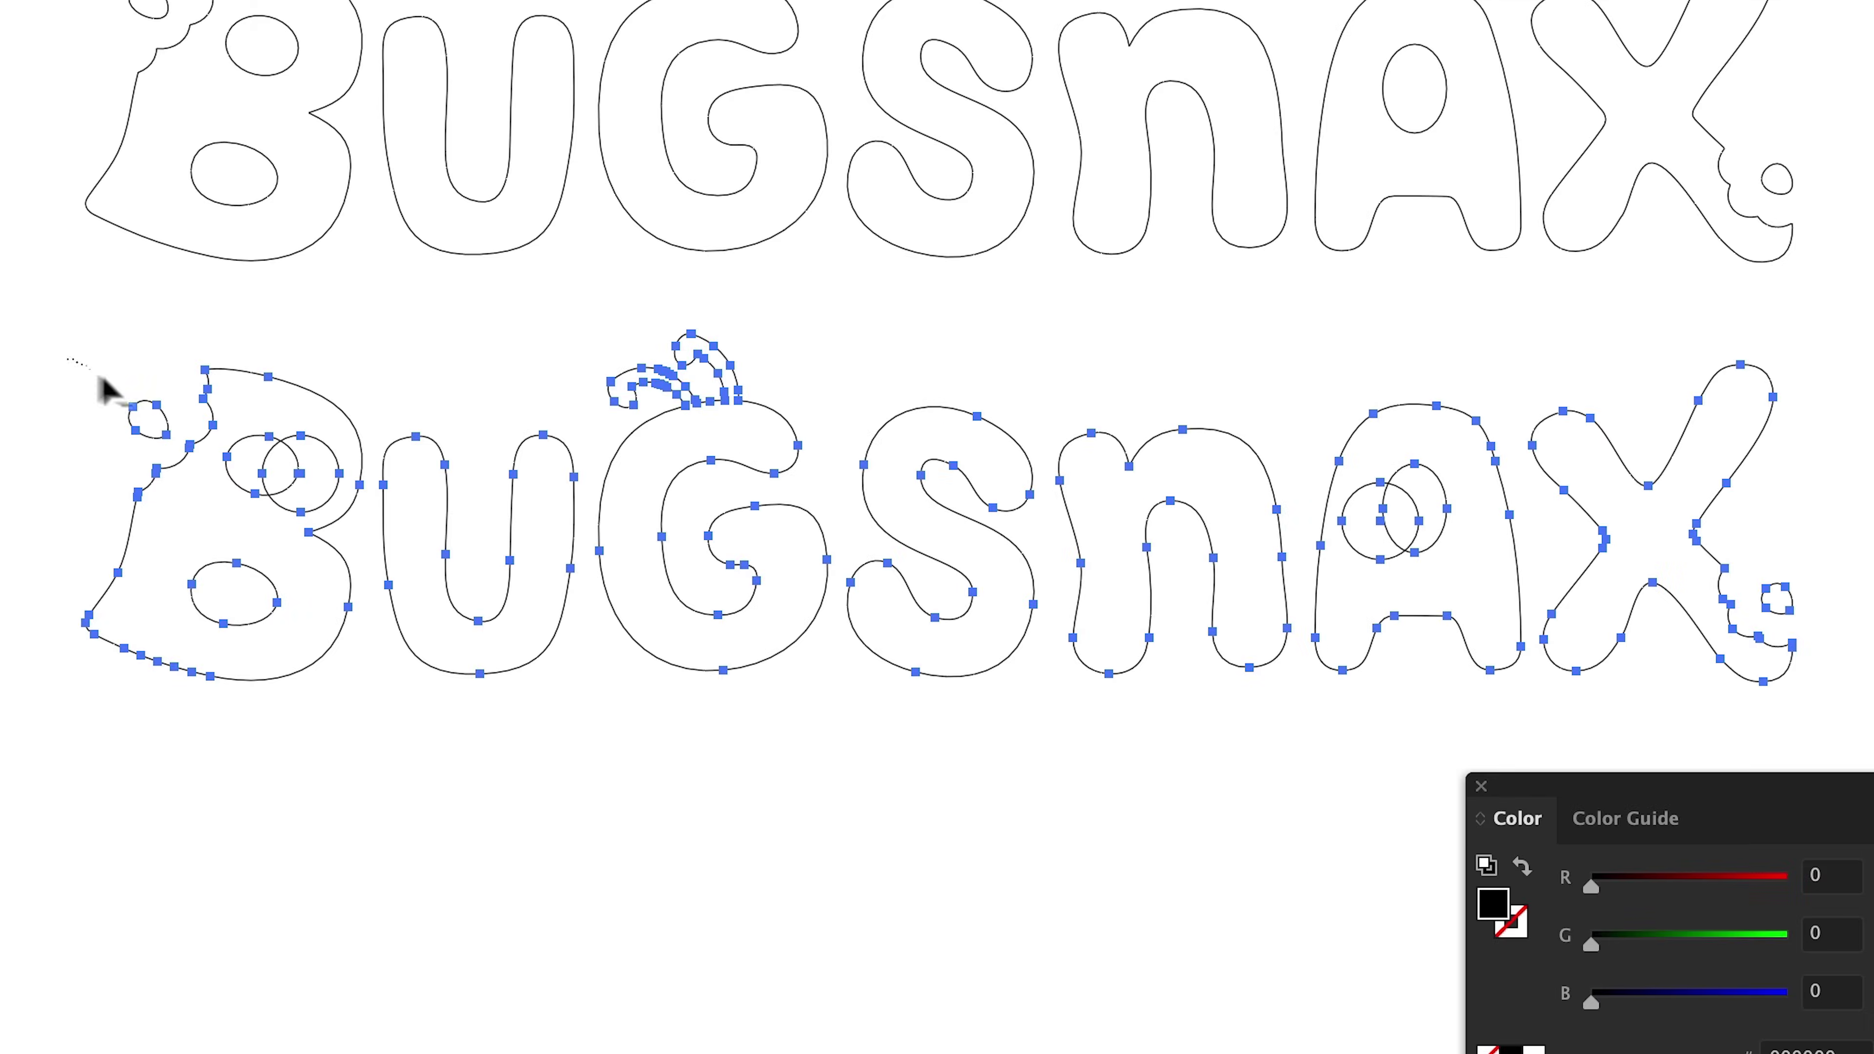
mouse_move(110, 384)
mouse_down()
mouse_move(158, 421)
mouse_move(190, 498)
mouse_move(236, 477)
mouse_move(262, 514)
mouse_move(354, 475)
mouse_move(466, 493)
mouse_move(614, 406)
mouse_move(757, 370)
mouse_move(854, 501)
mouse_move(1124, 492)
mouse_move(1202, 583)
mouse_up()
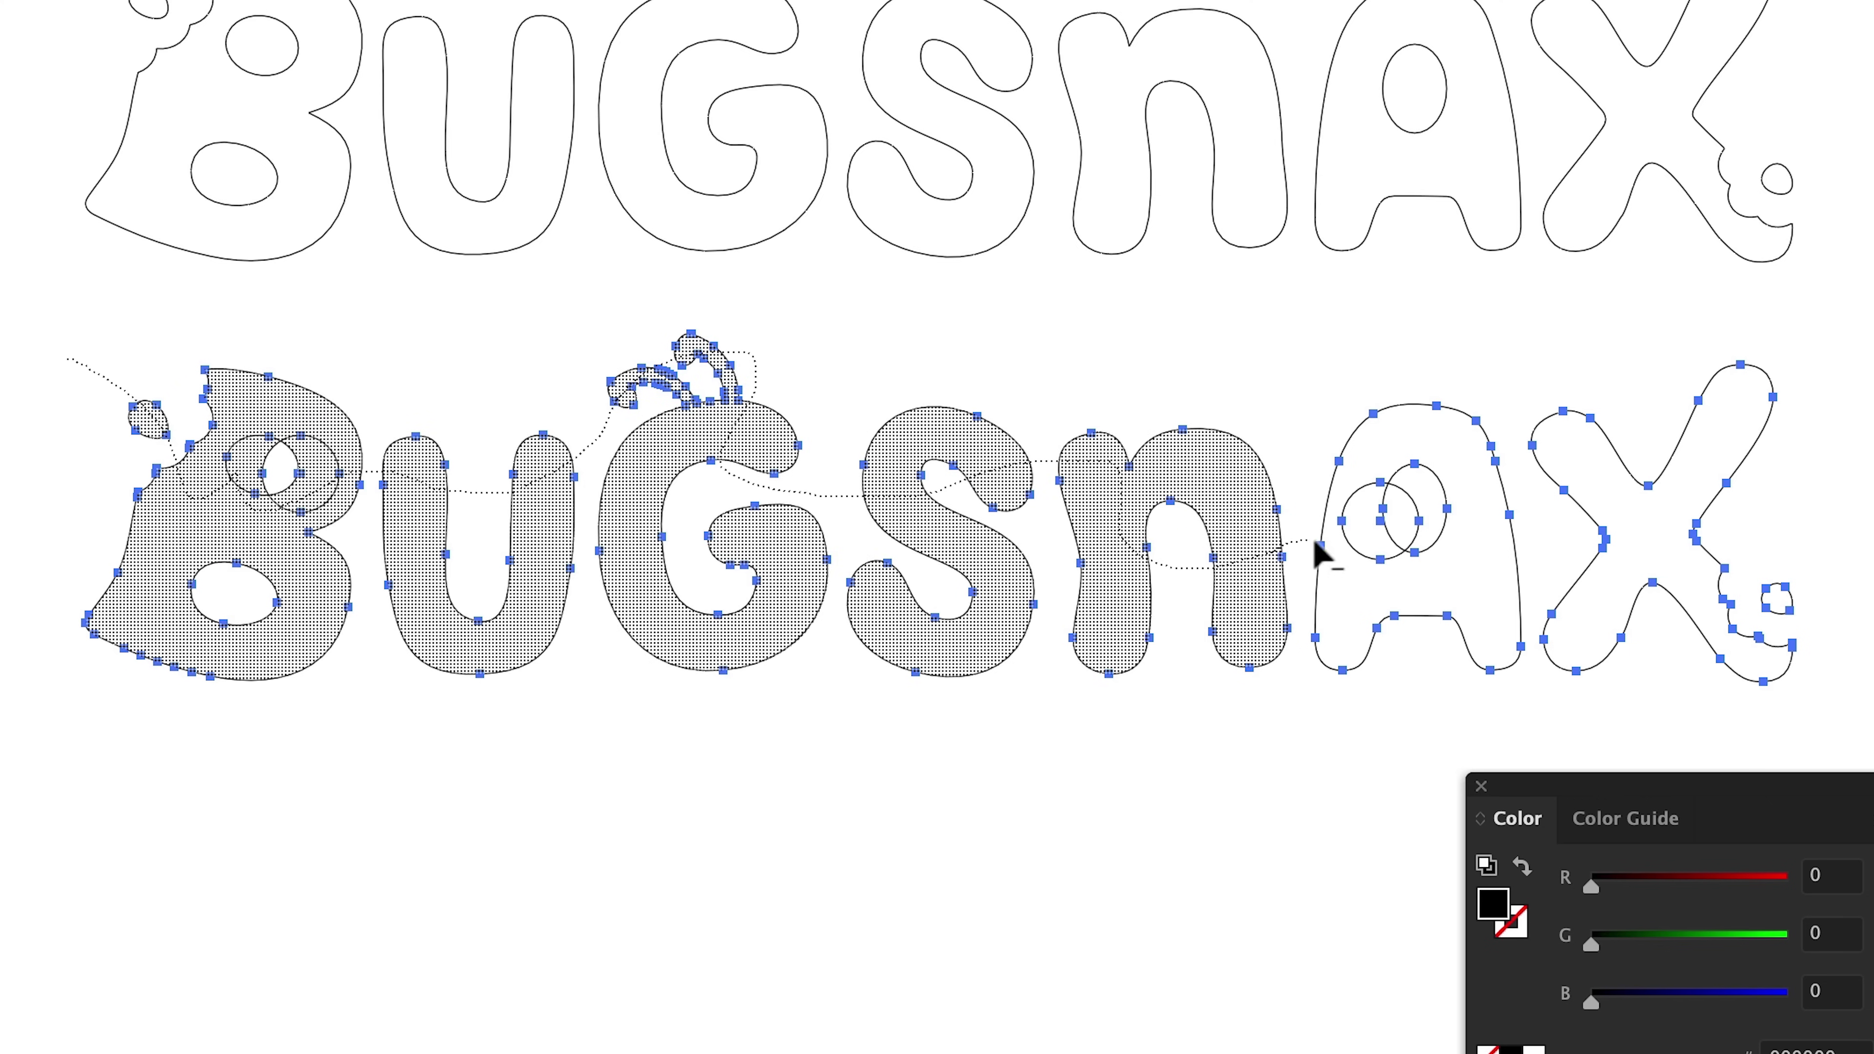
mouse_move(1320, 550)
mouse_down()
mouse_move(1409, 561)
mouse_move(1443, 527)
mouse_move(1724, 523)
mouse_move(1735, 591)
mouse_up()
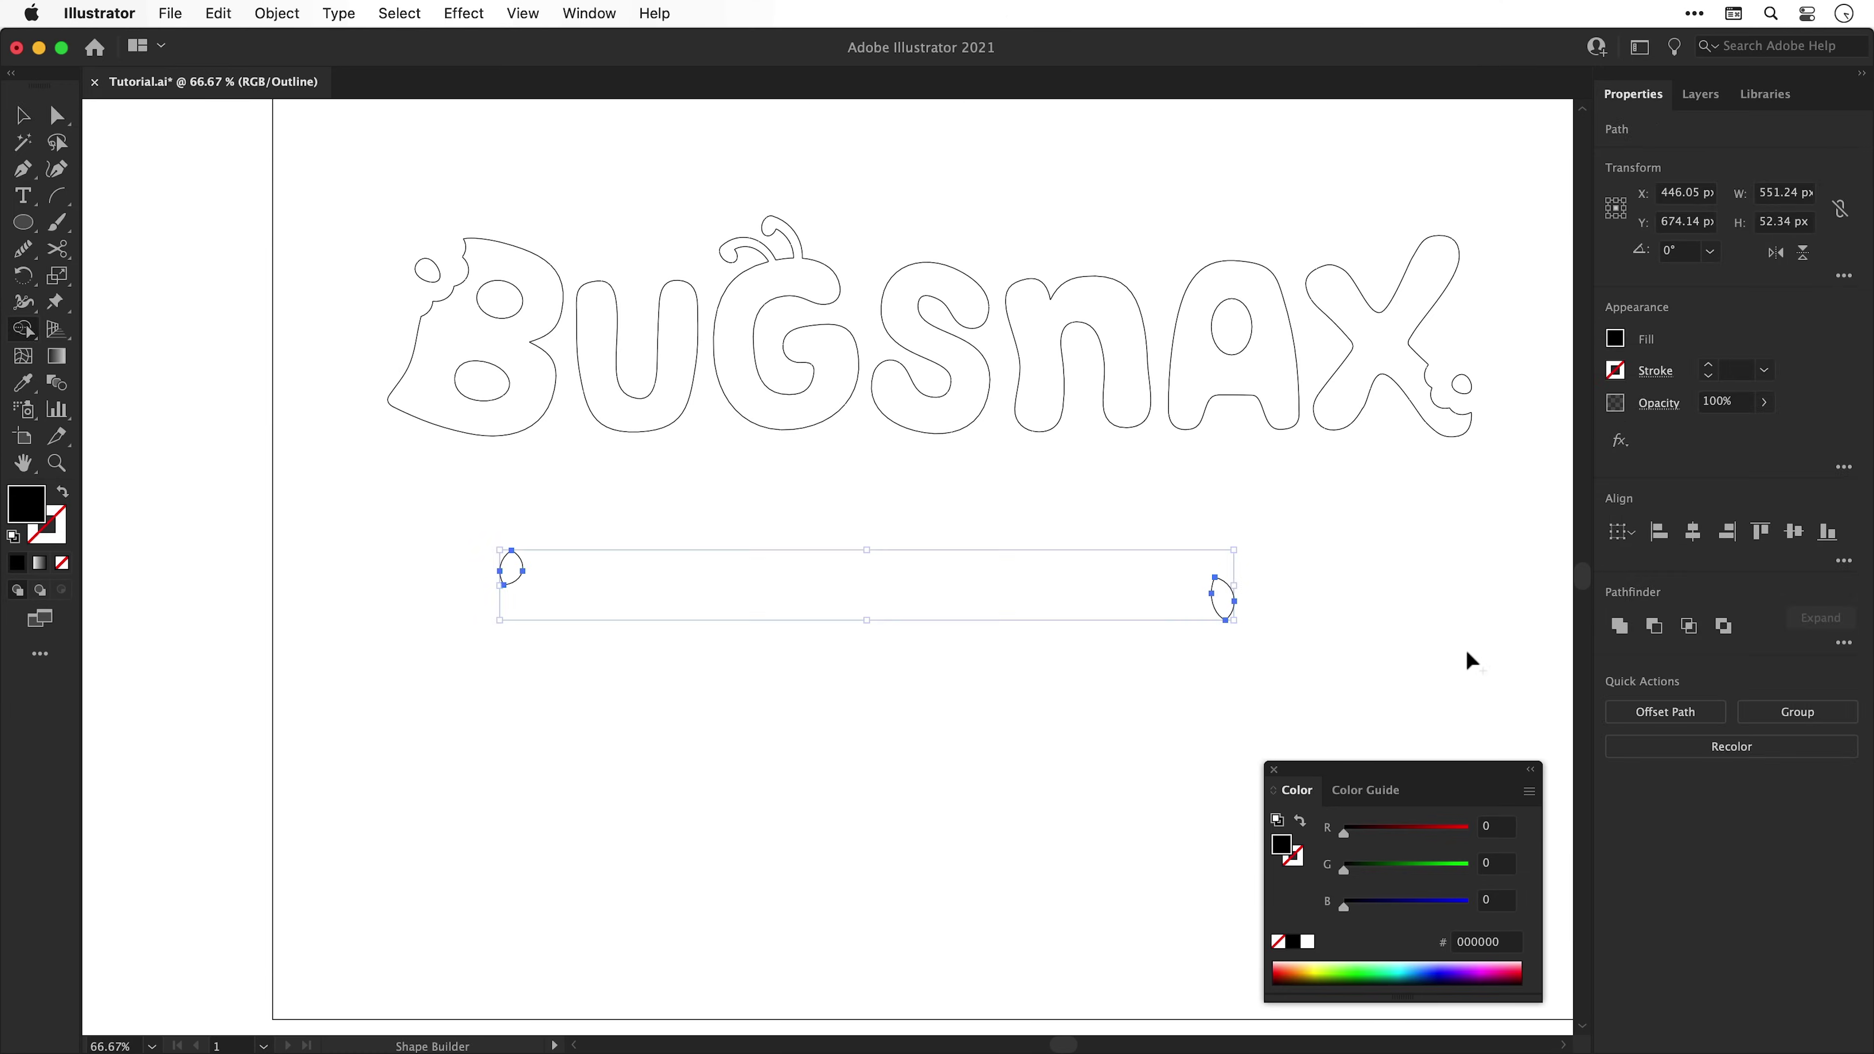
click(1787, 604)
Select both pupil pieces, return to Preview mode and move them up into the B and A holes of the logo
click(521, 567)
shift+click(1226, 613)
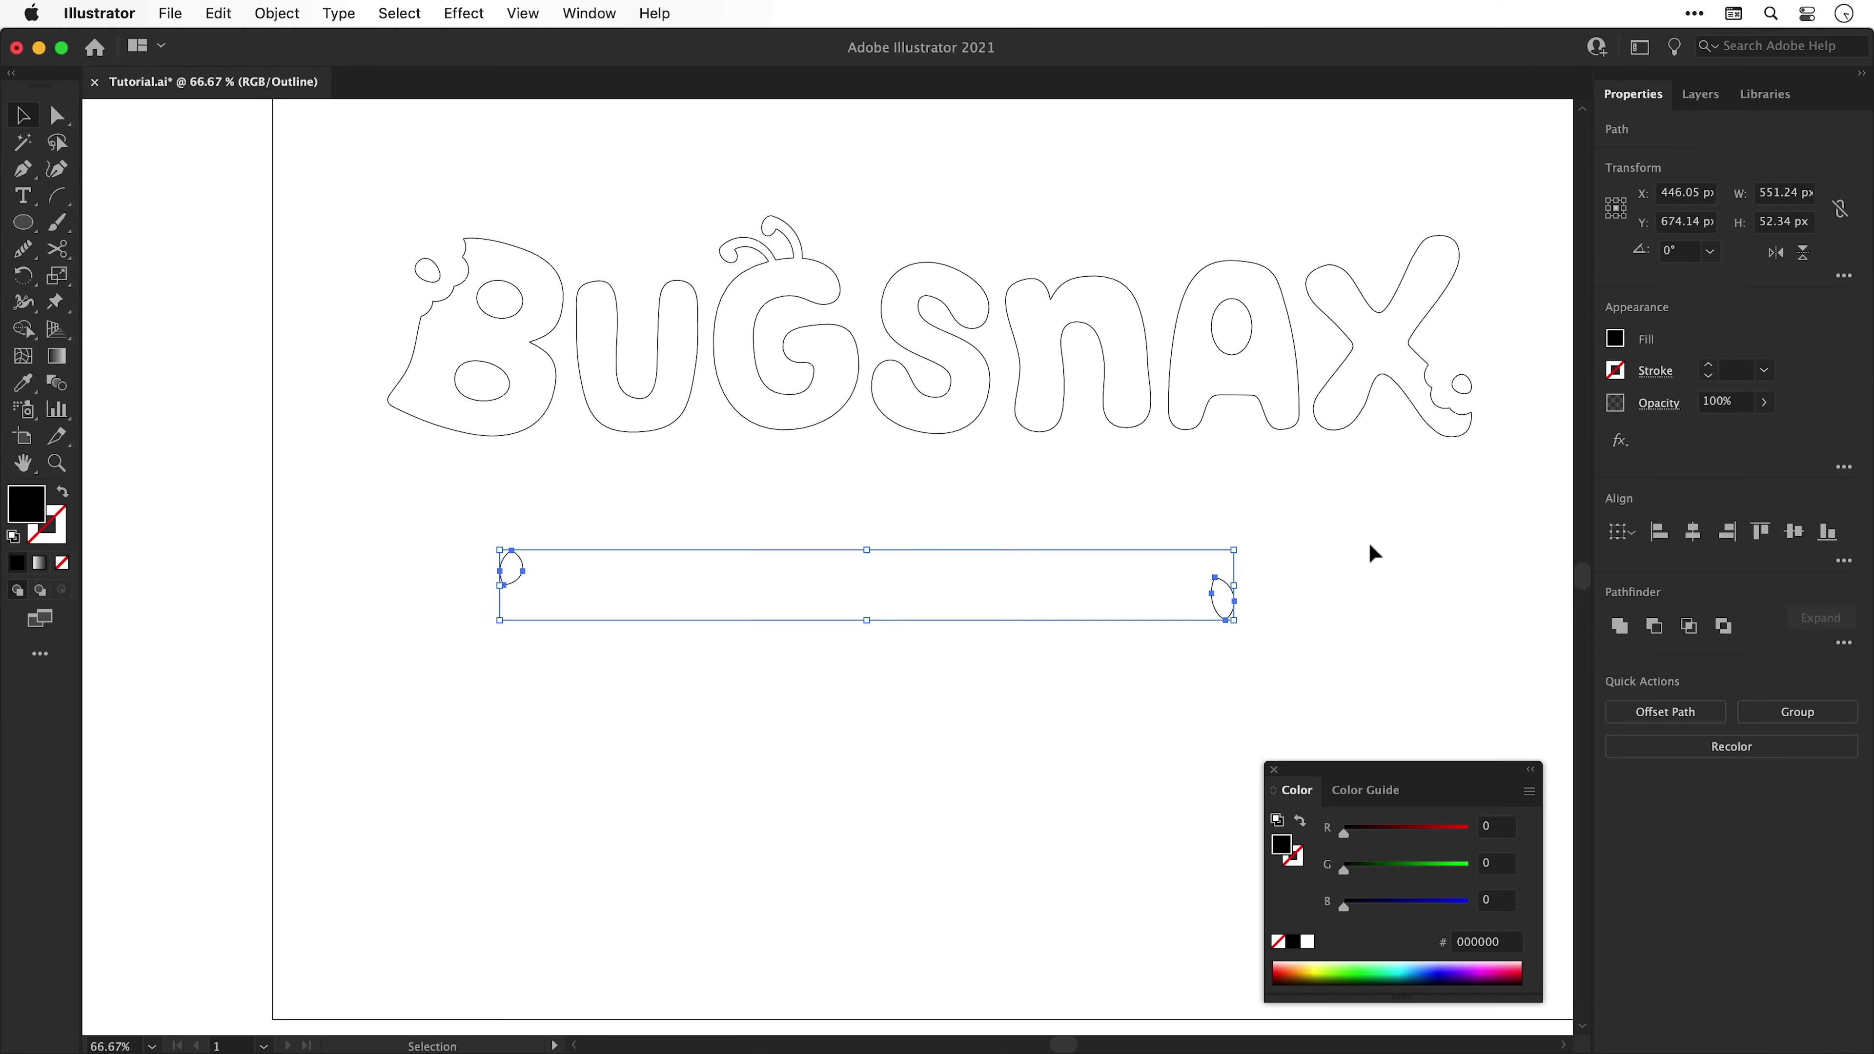
key(super+y)
drag(1343, 832, 1465, 834)
key(shift+Up)
key(shift+Up)
key(shift+Up)
key(shift+Up)
key(shift+Up)
key(shift+Up)
key(shift+Up)
key(shift+Up)
key(shift+Up)
key(shift+Up)
key(shift+Up)
key(shift+Up)
key(shift+Up)
key(shift+Up)
key(shift+Up)
key(shift+Up)
key(shift+Up)
key(shift+Up)
key(shift+Up)
key(shift+Up)
Fill the two pupils with purple, R 117, G 46, B 209 (752ED1)
click(1446, 904)
click(1408, 828)
drag(1344, 868, 1361, 868)
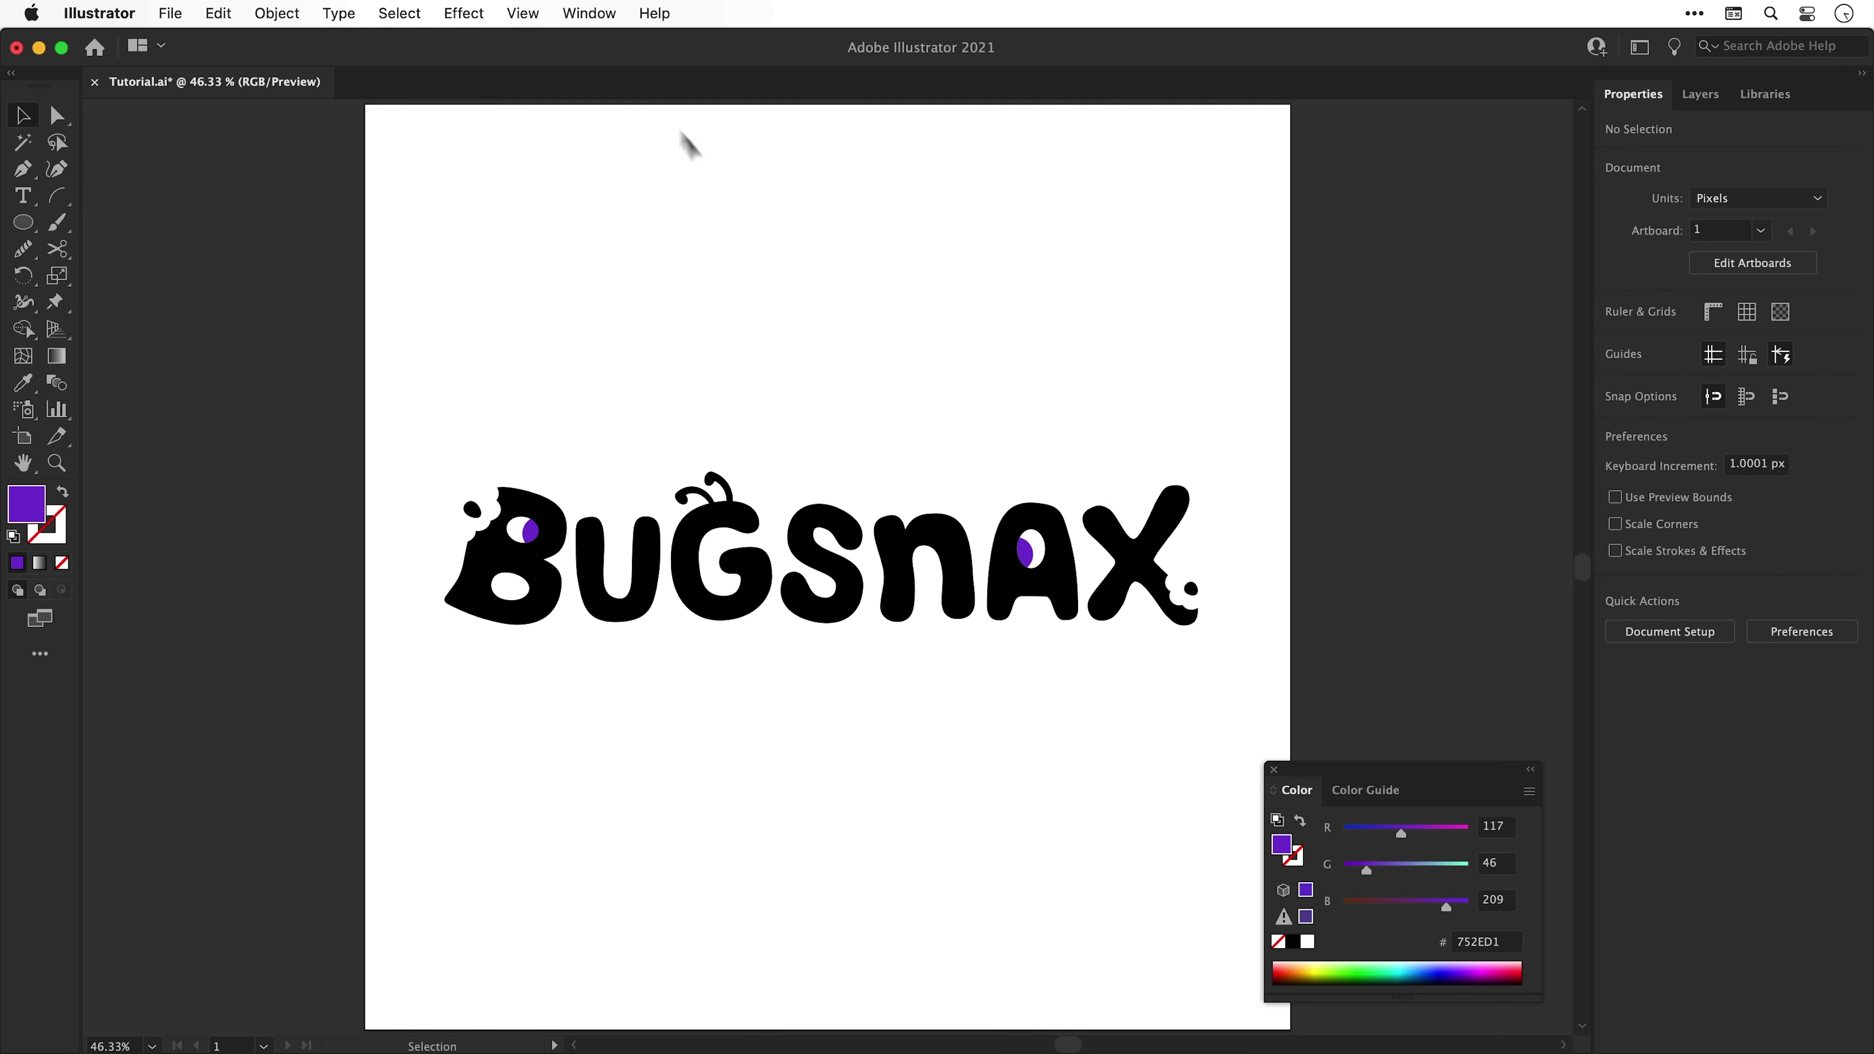
Display the document's color swatches
click(587, 11)
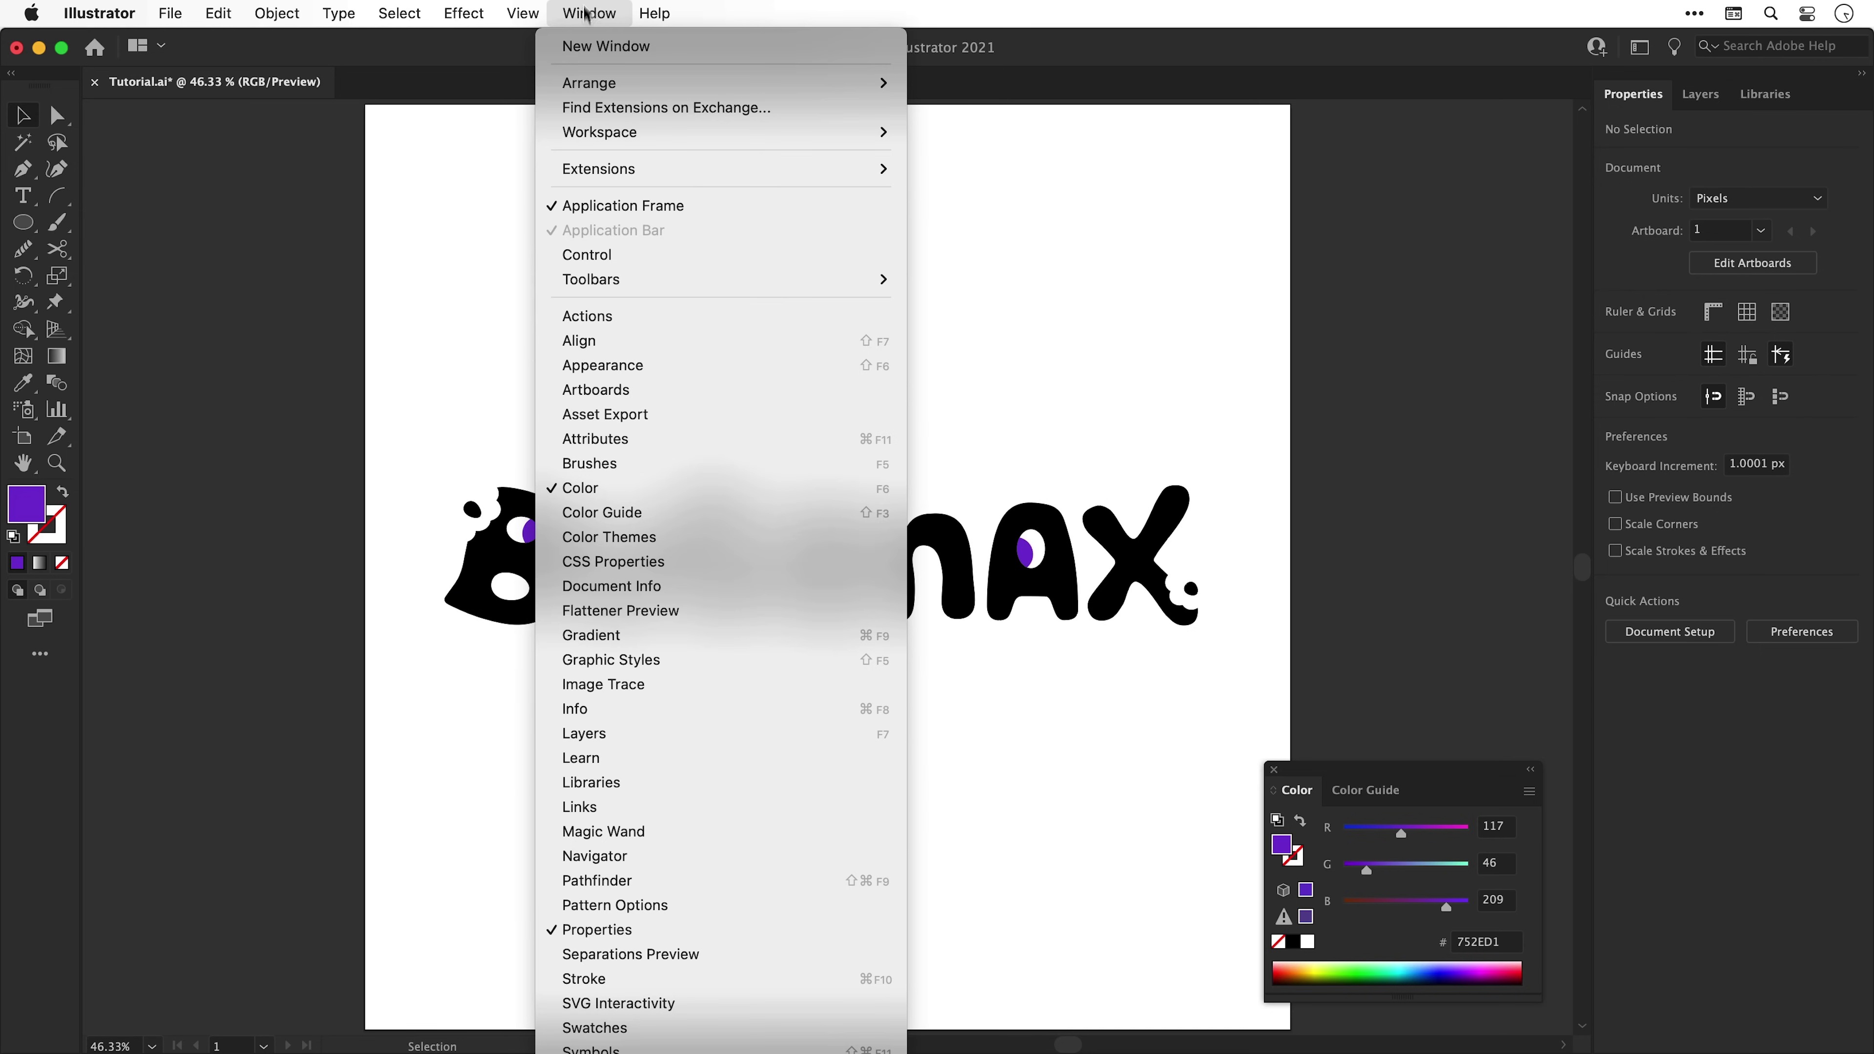
click(728, 1028)
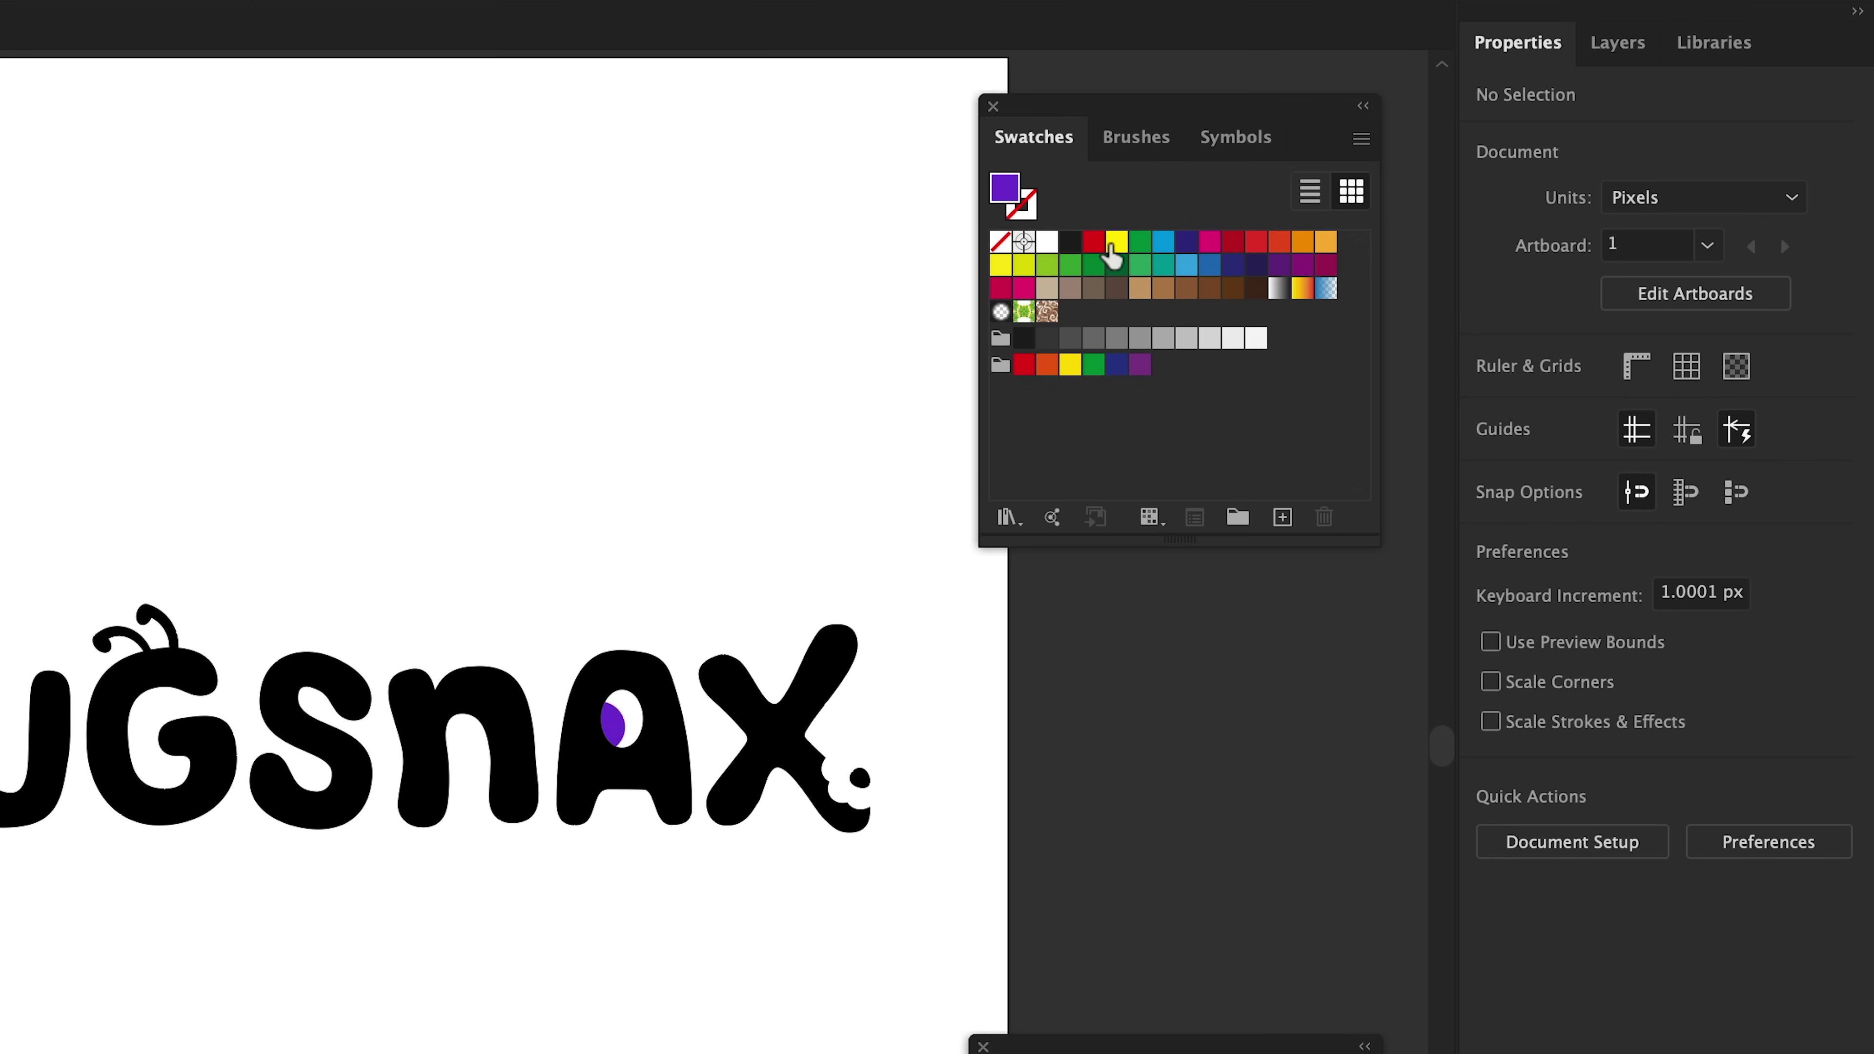
Make the CMYK Yellow swatch global and change it to a warm yellow, R 255, G 217, B 28
double_click(1361, 228)
click(1438, 490)
drag(1364, 788, 1343, 787)
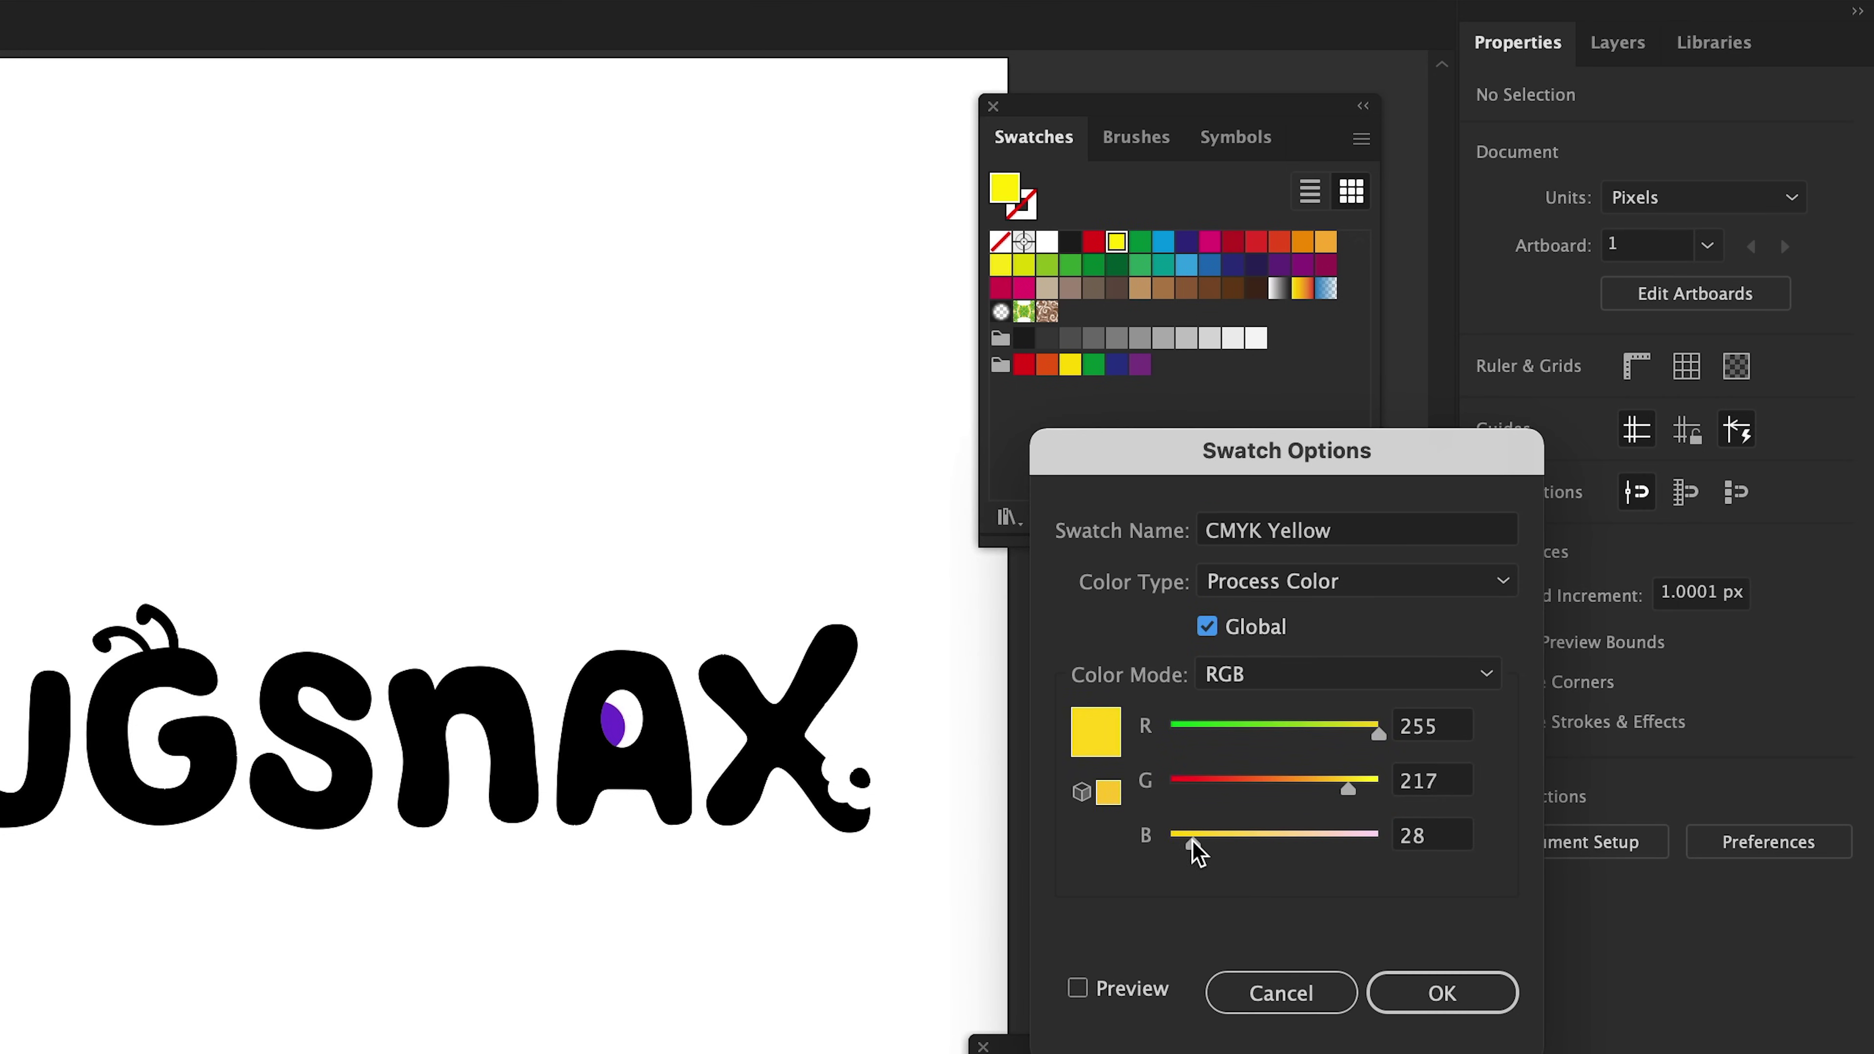
click(1392, 981)
Make the orange swatch global and adjust its RGB mix to a medium orange
double_click(1326, 242)
click(1078, 988)
click(1254, 629)
drag(1316, 787, 1300, 788)
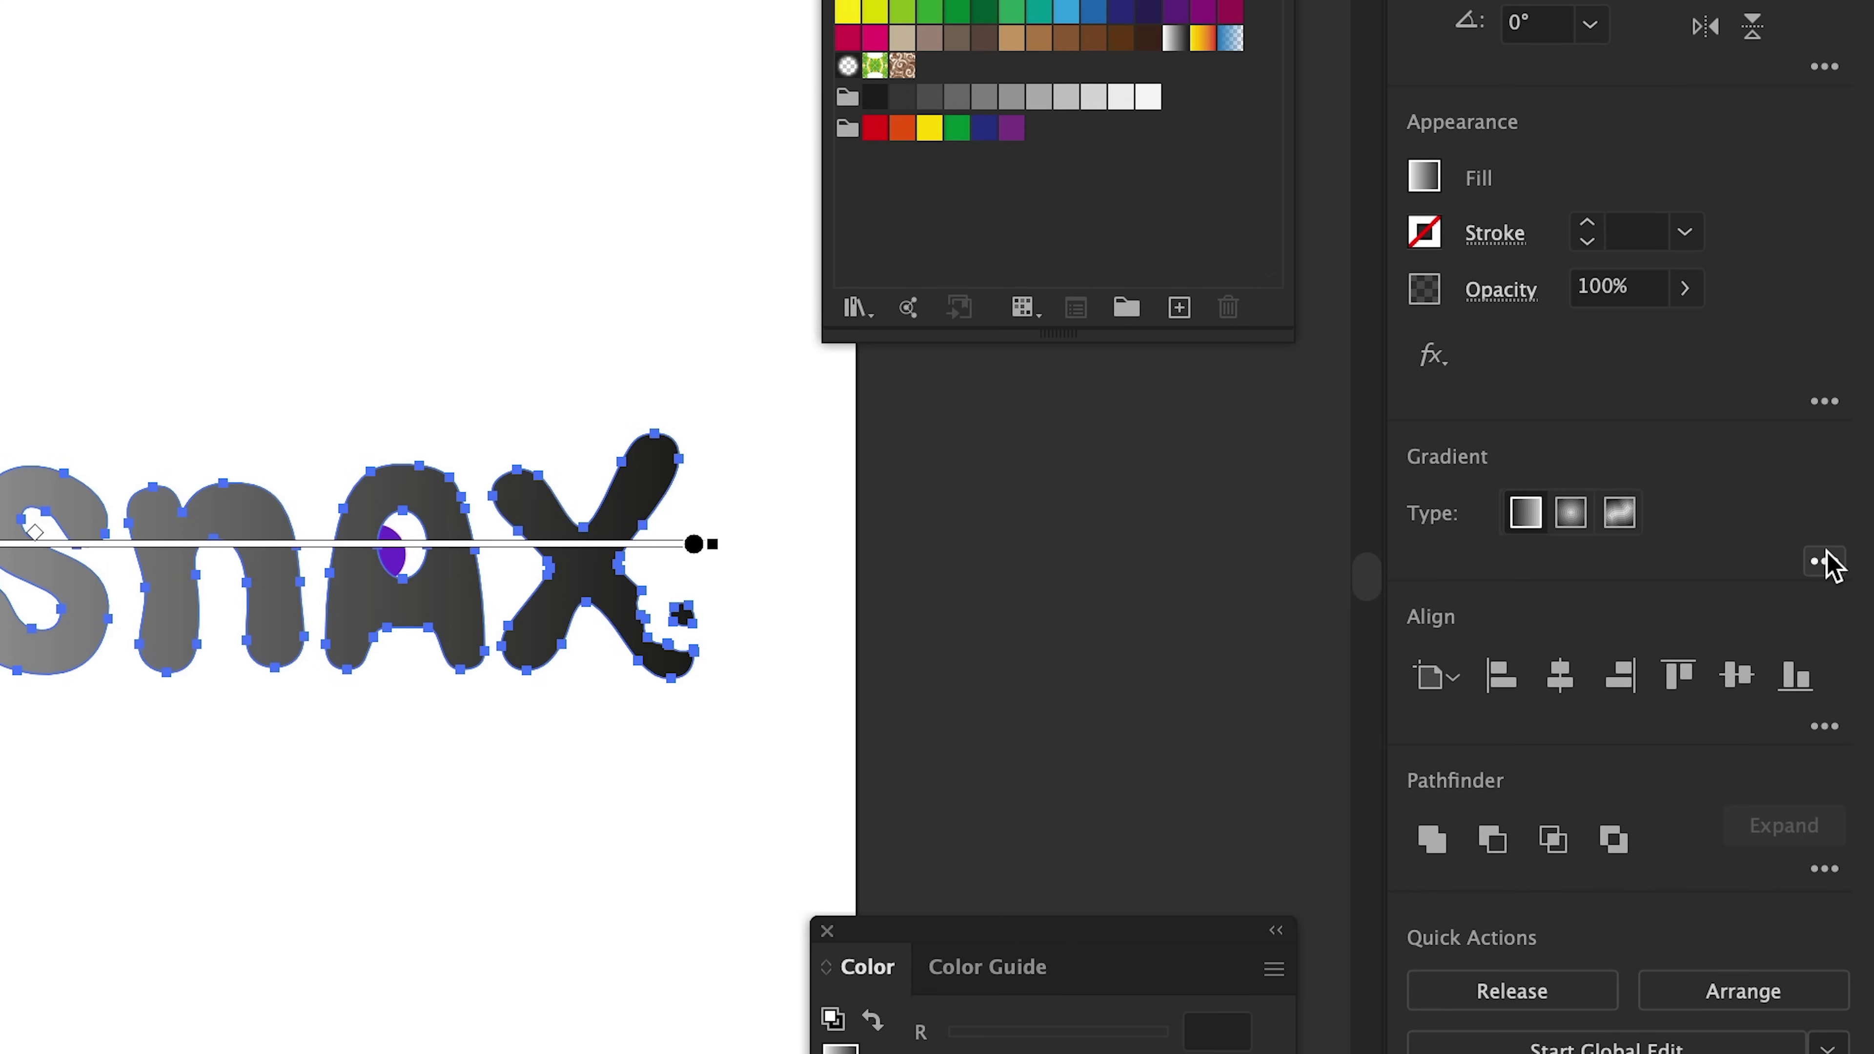
Set the lettering's linear gradient to 90° with the global orange as start color and the global yellow as end color
click(1822, 563)
key(Return)
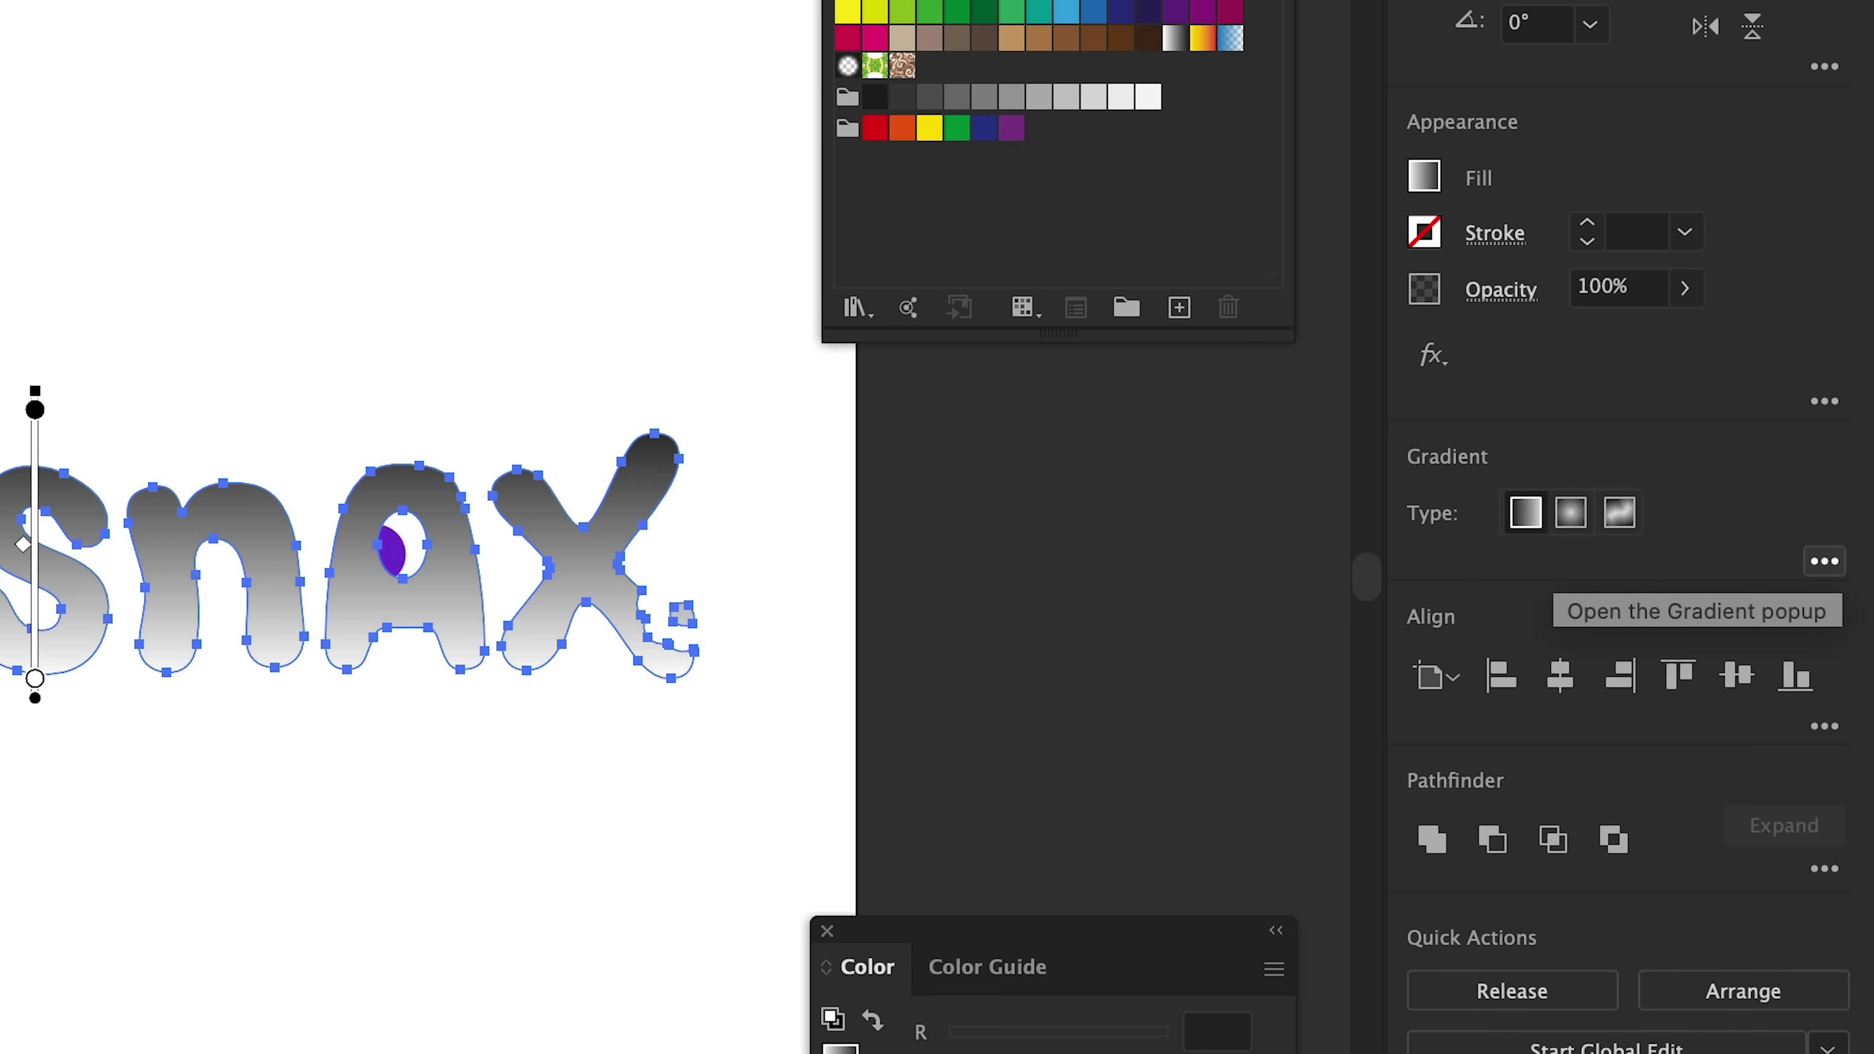
double_click(1405, 869)
click(1429, 990)
double_click(1766, 869)
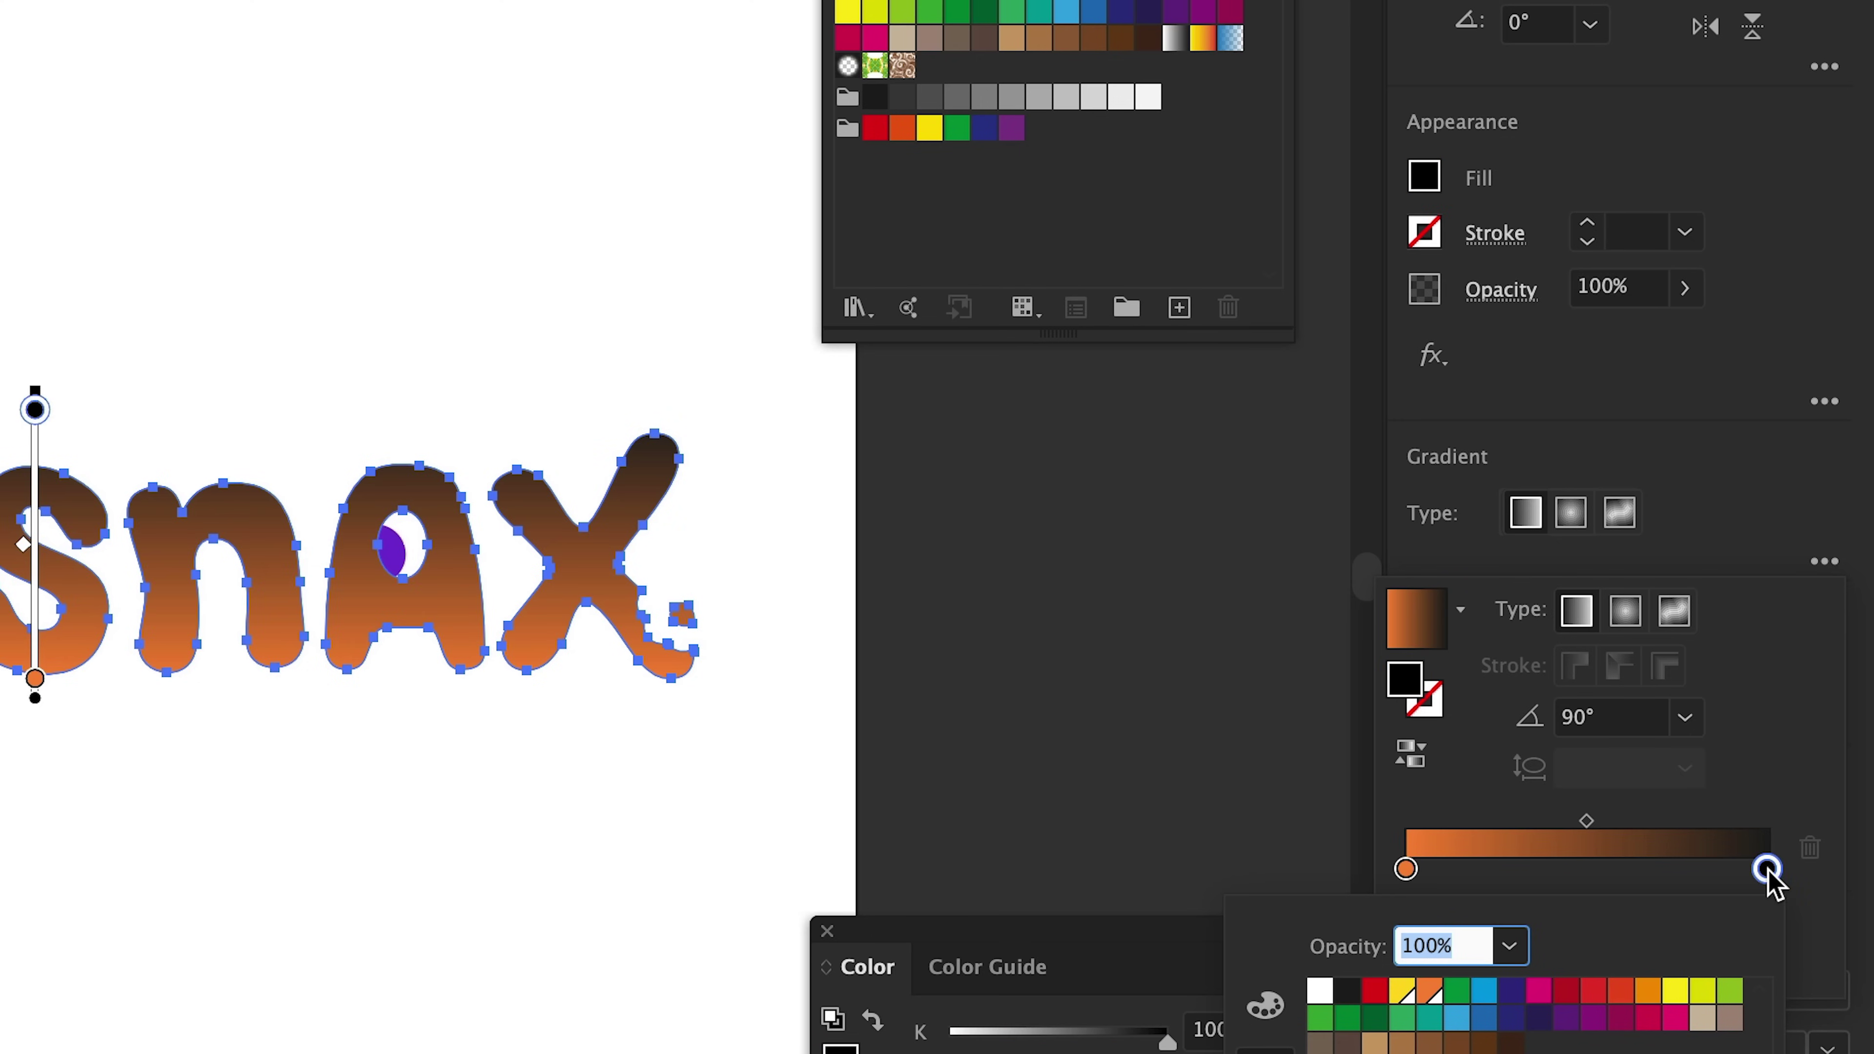
click(1403, 991)
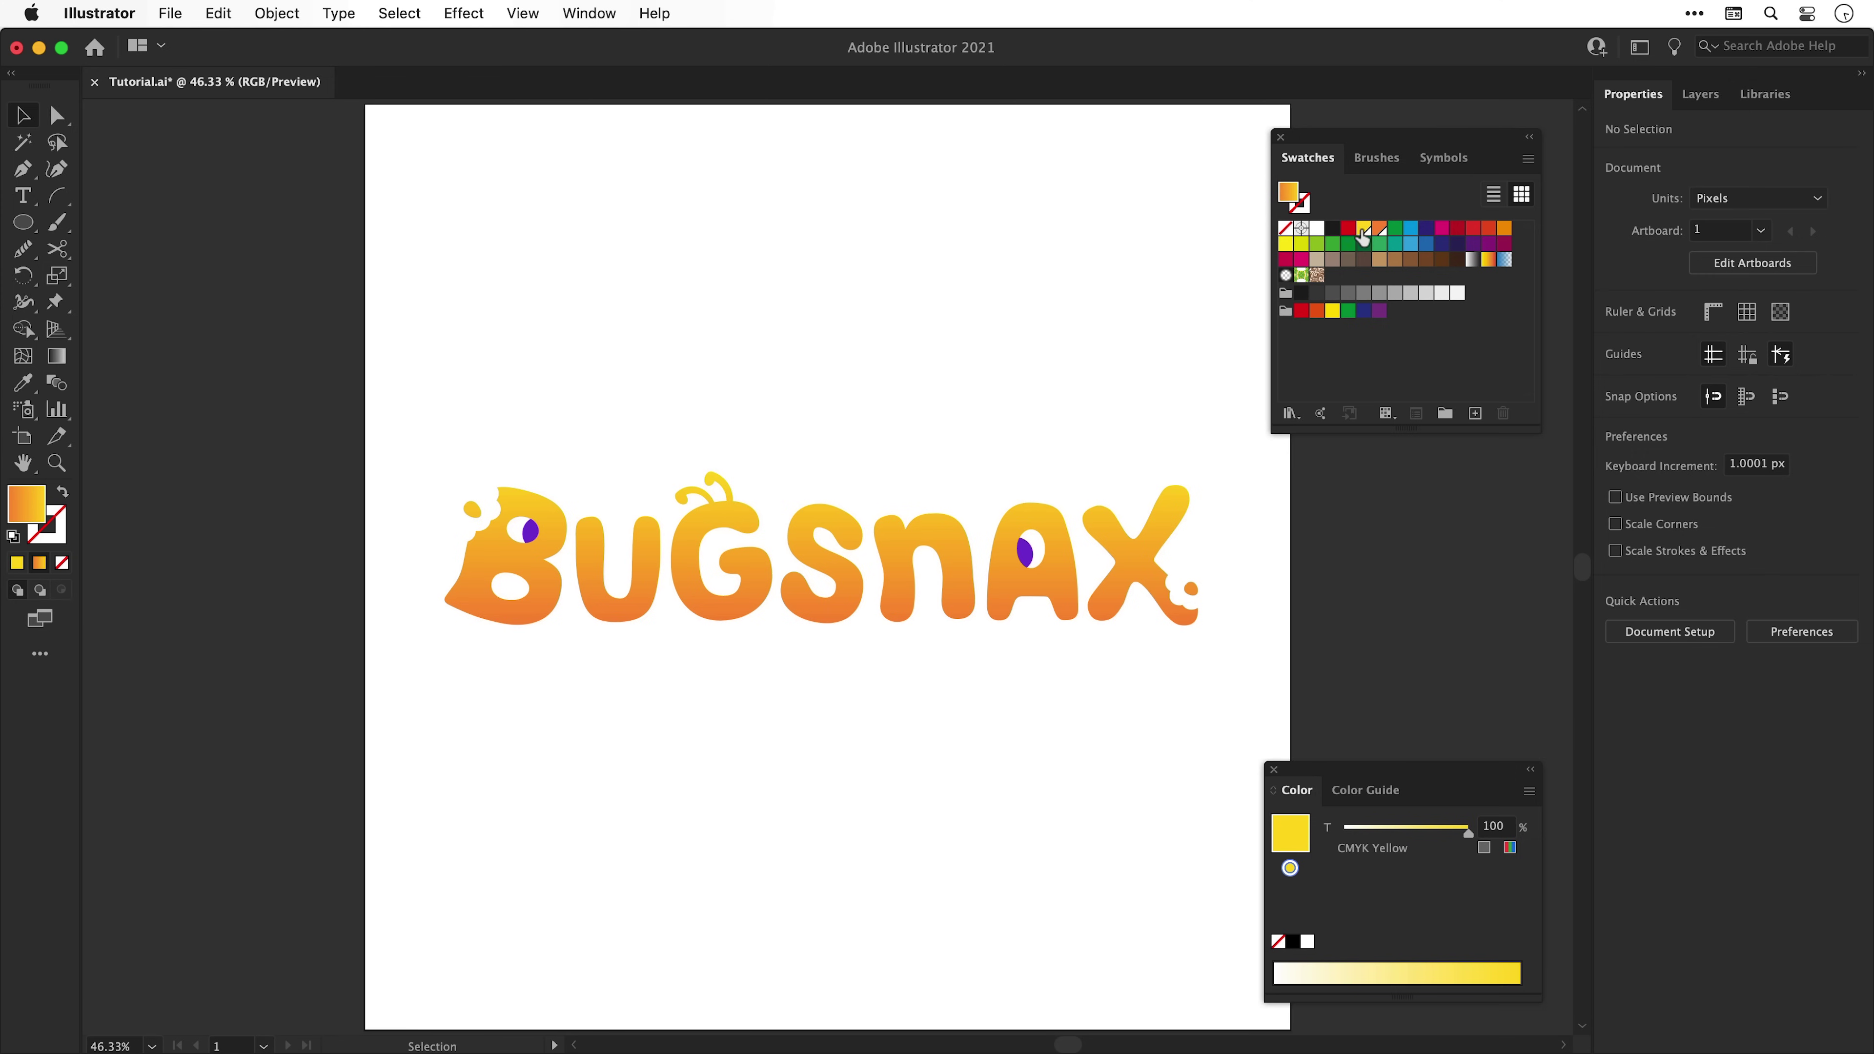
Fine-tune the gradient by shifting the global yellow swatch to a brighter lemon yellow and the orange swatch to a deeper orange
double_click(1362, 230)
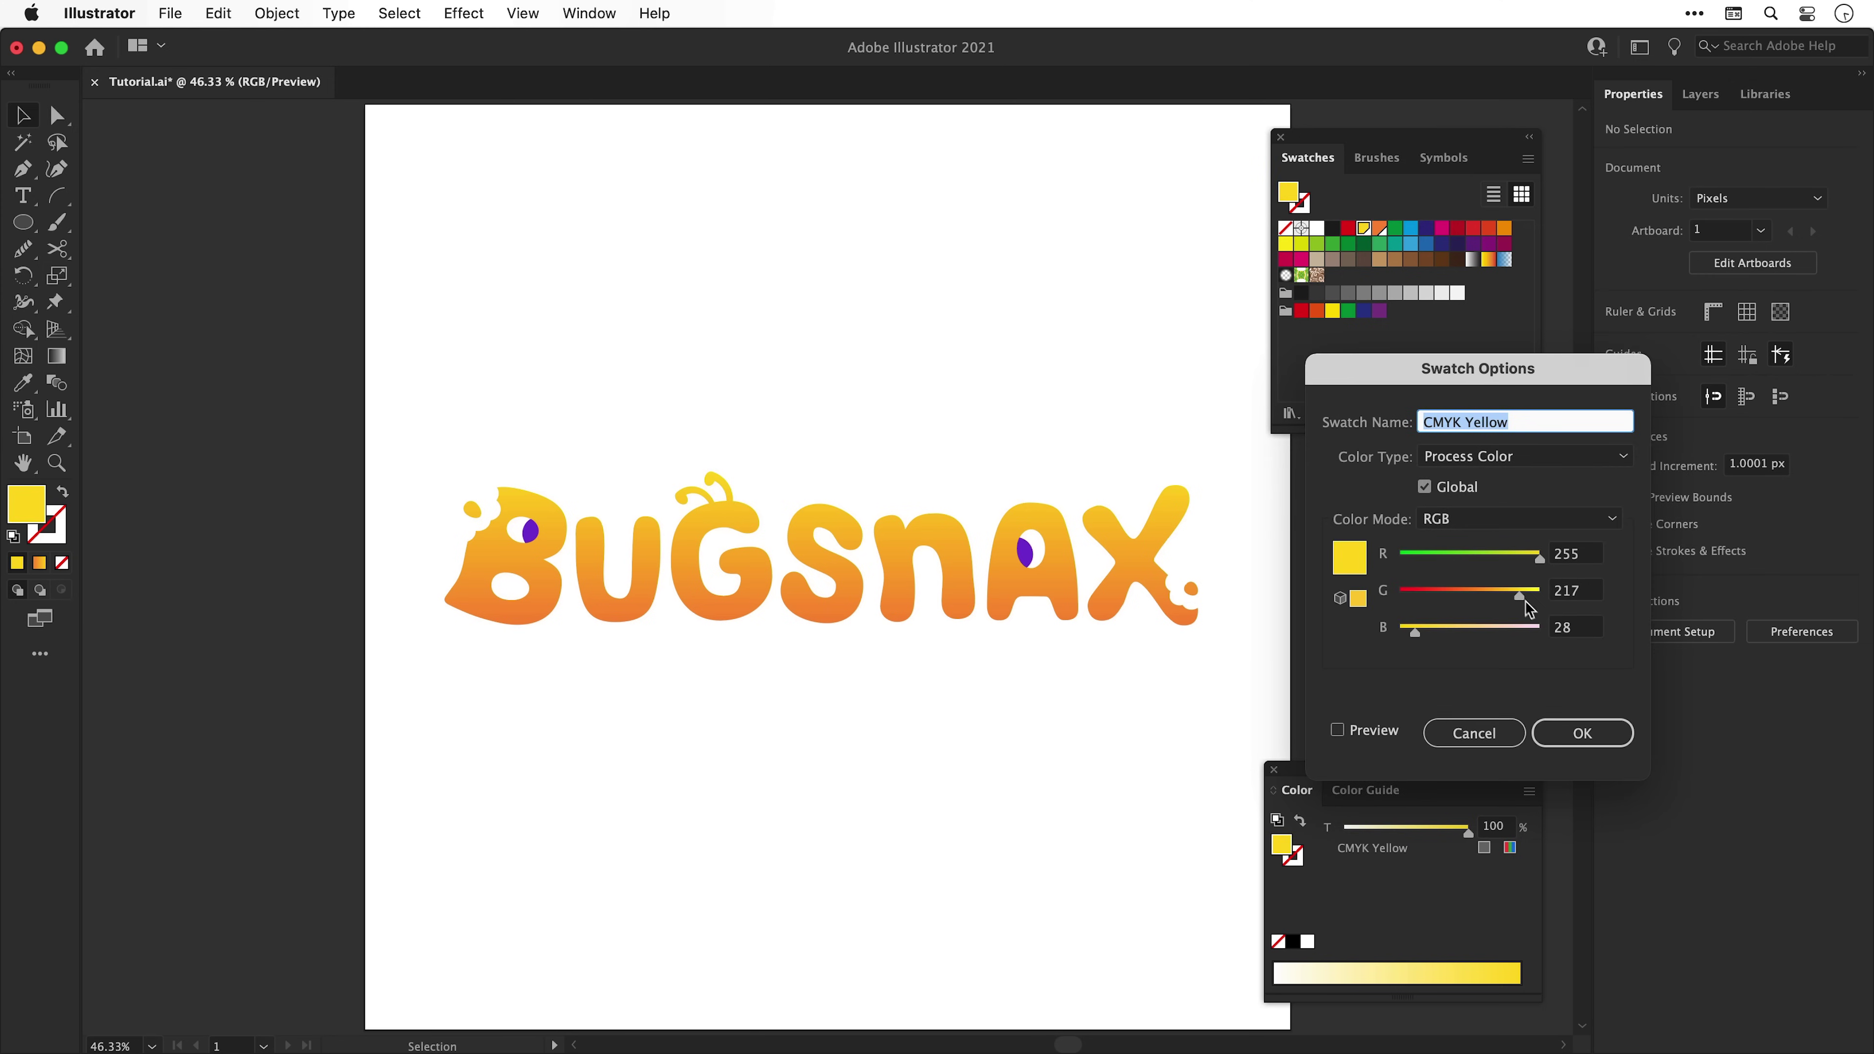
key(Return)
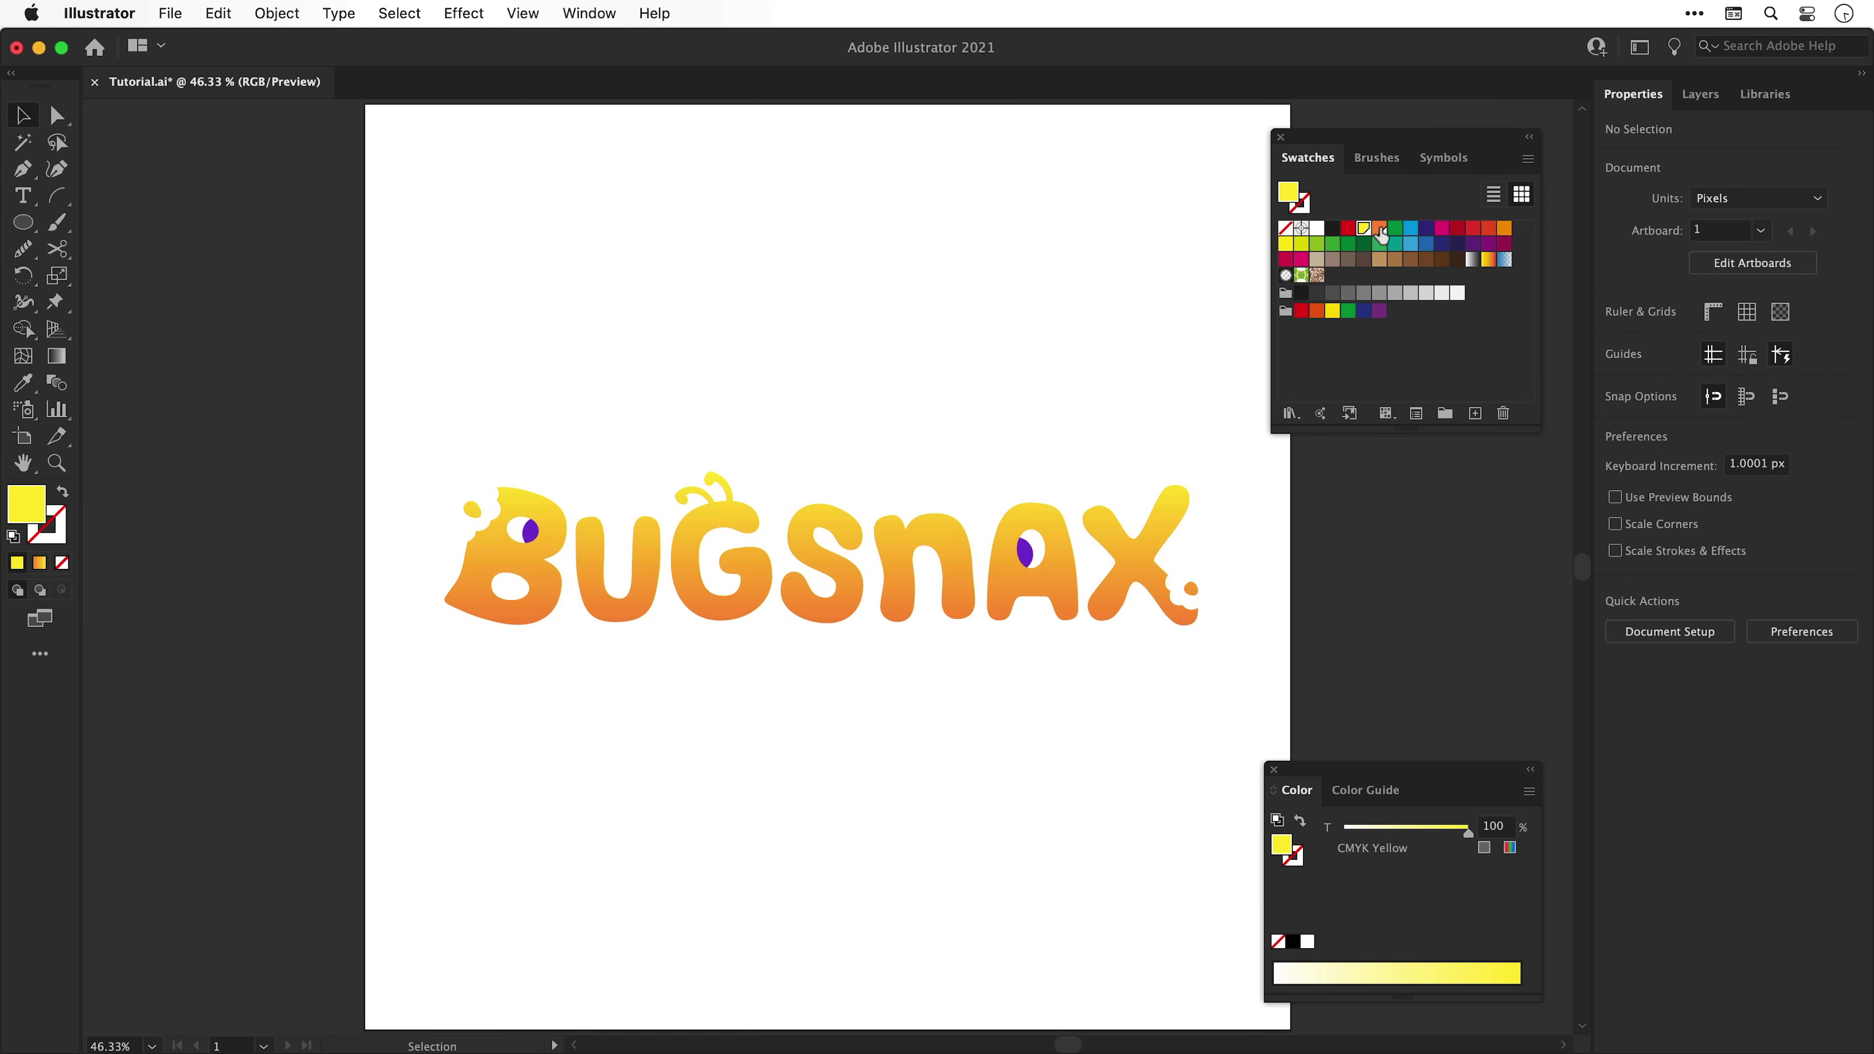
double_click(1379, 231)
click(1337, 730)
drag(1455, 590, 1474, 590)
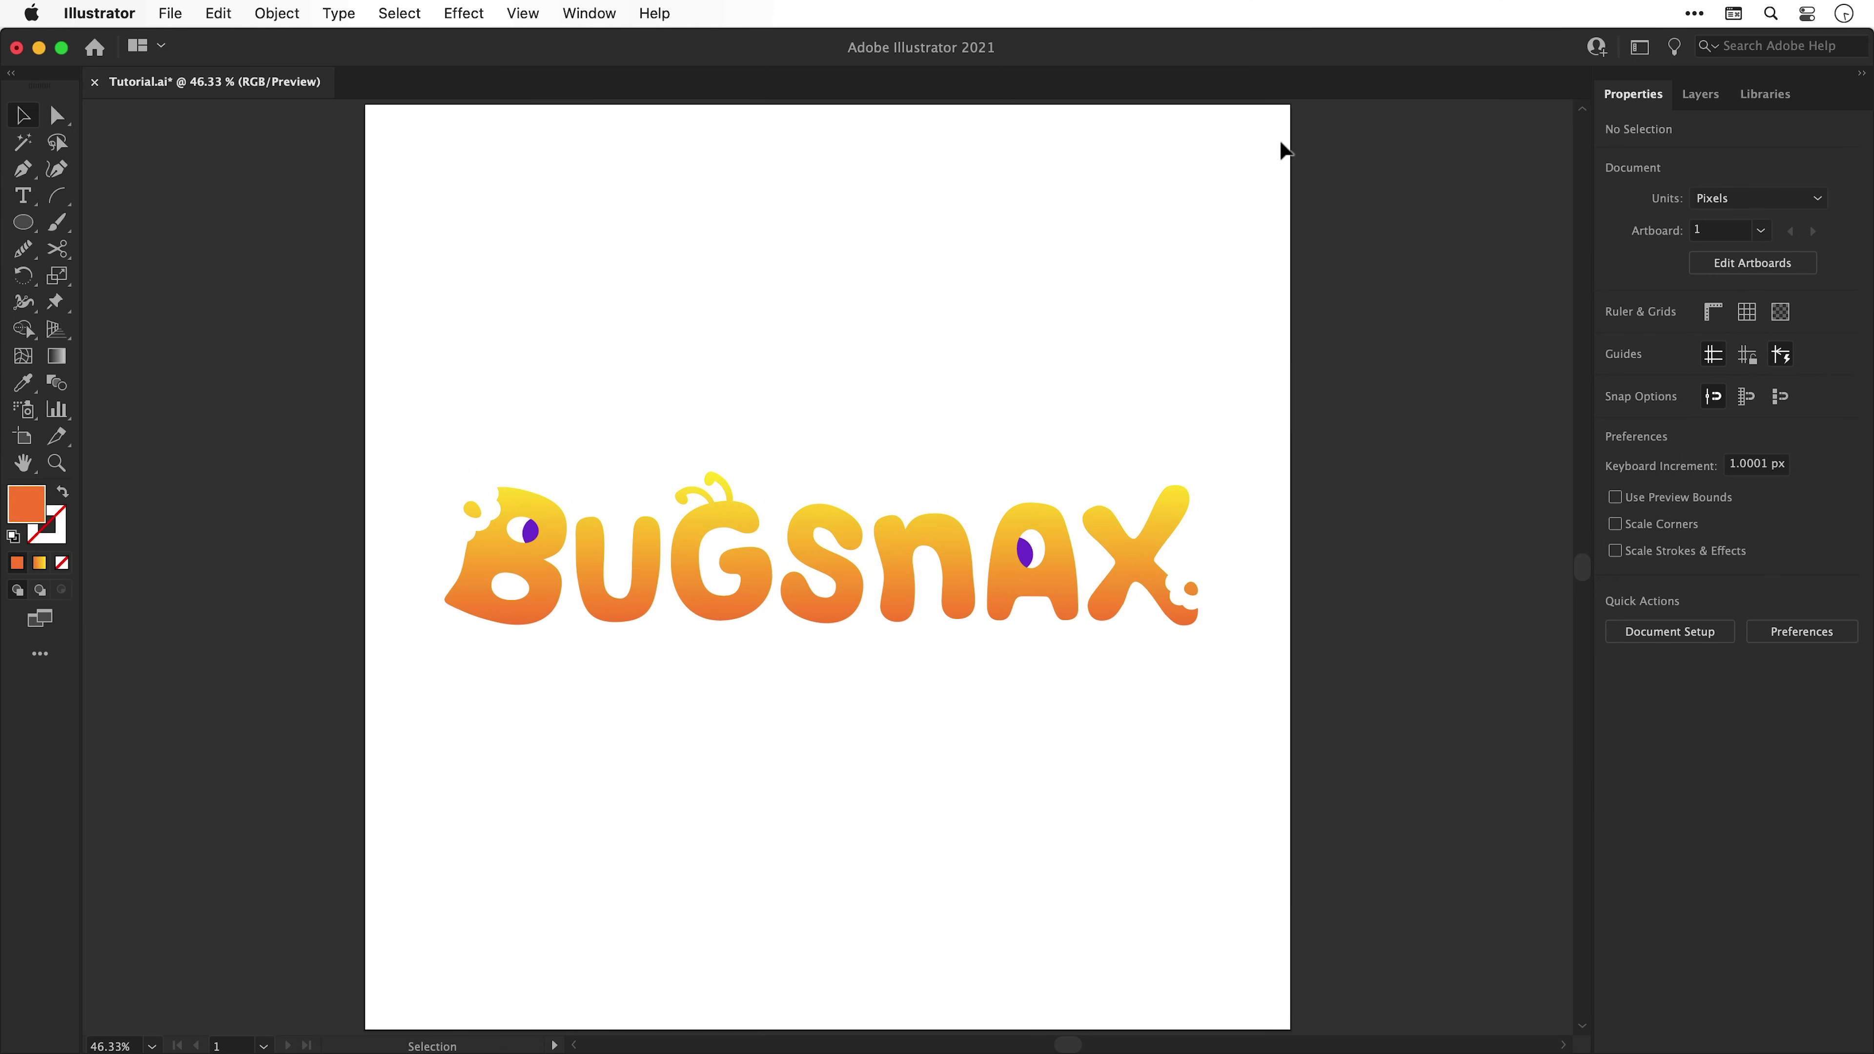
Select the logo and adjust the lower-left leg of the X with the Puppet Warp tool
key(ctrl+a)
key(z)
drag(1134, 526, 1482, 729)
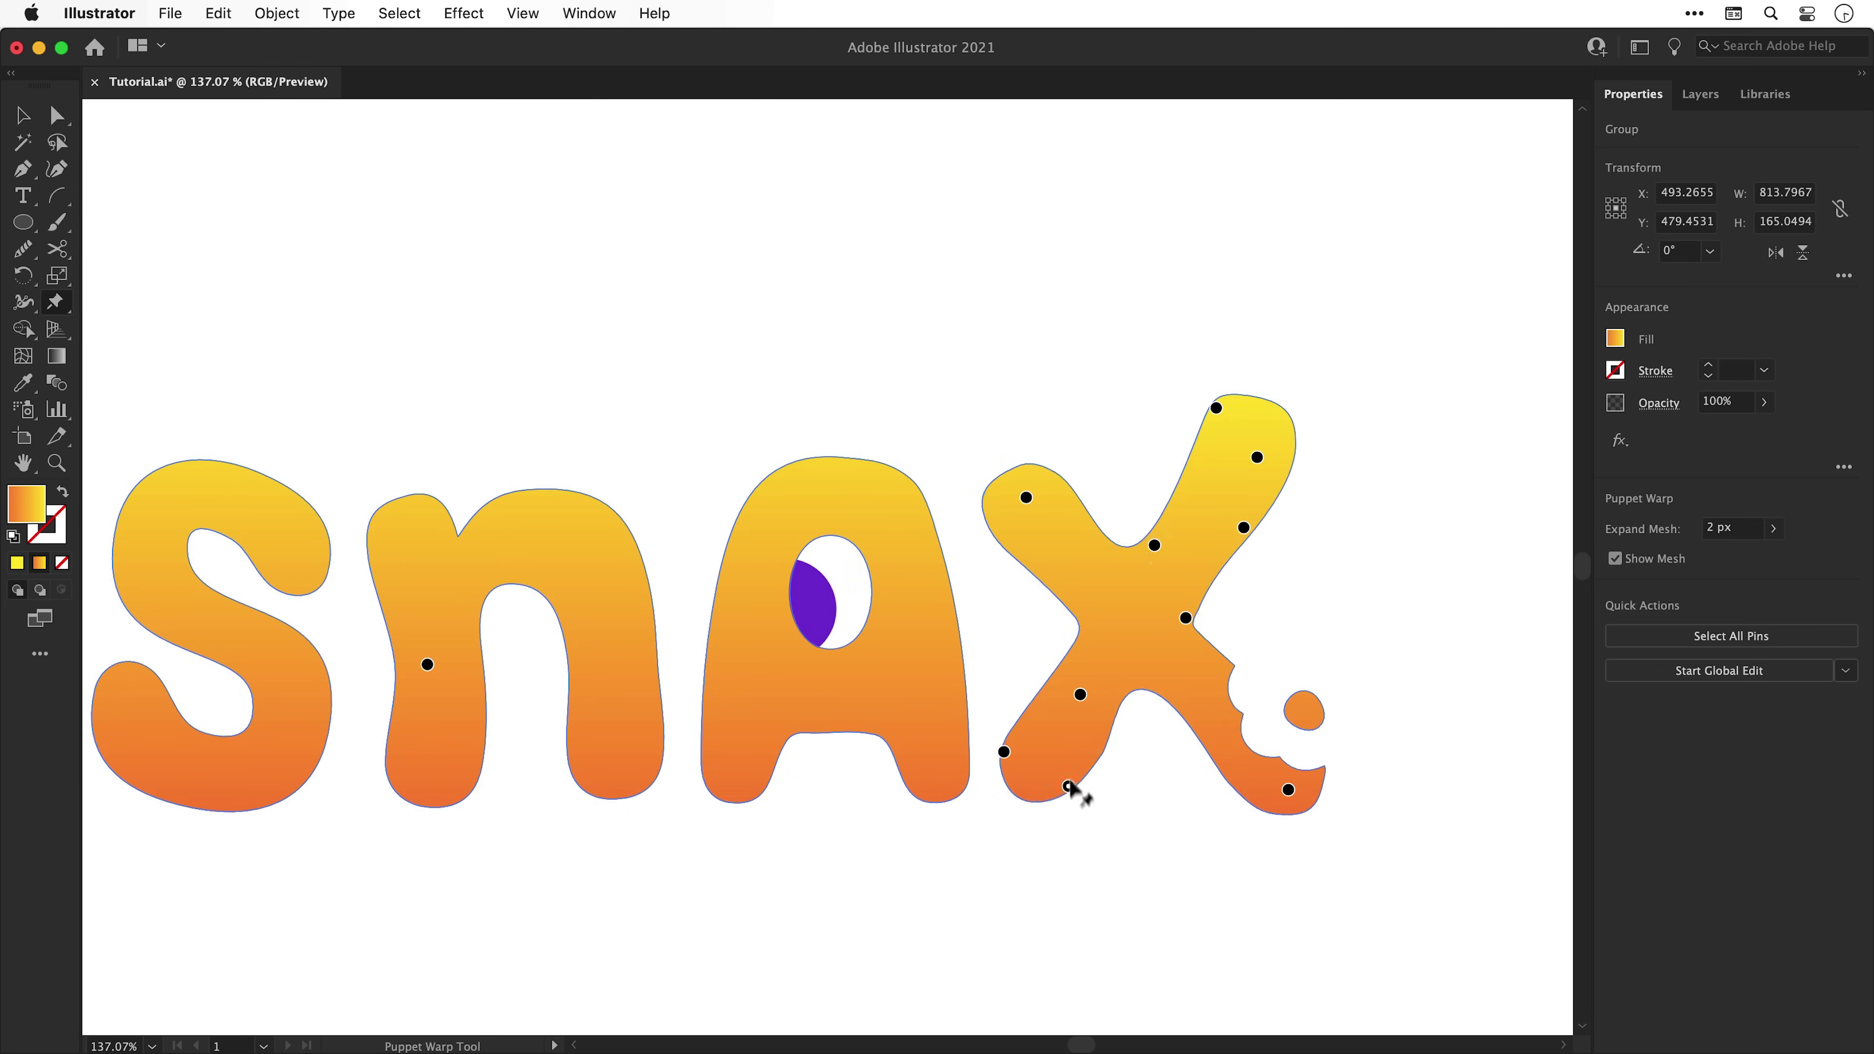
drag(1079, 786, 997, 544)
Smooth the right arm of the X and the inner edge of the A's right leg with the Smooth tool
super+click(1155, 368)
super+click(1234, 553)
drag(1291, 465, 1208, 660)
super+click(1334, 435)
super+click(915, 664)
drag(875, 734, 817, 848)
Smooth the inner curve of the G and the left edge of the B
scroll(816, 870, left, 10)
super+click(577, 591)
key(super+shift+a)
scroll(731, 553, left, 2)
super+click(731, 553)
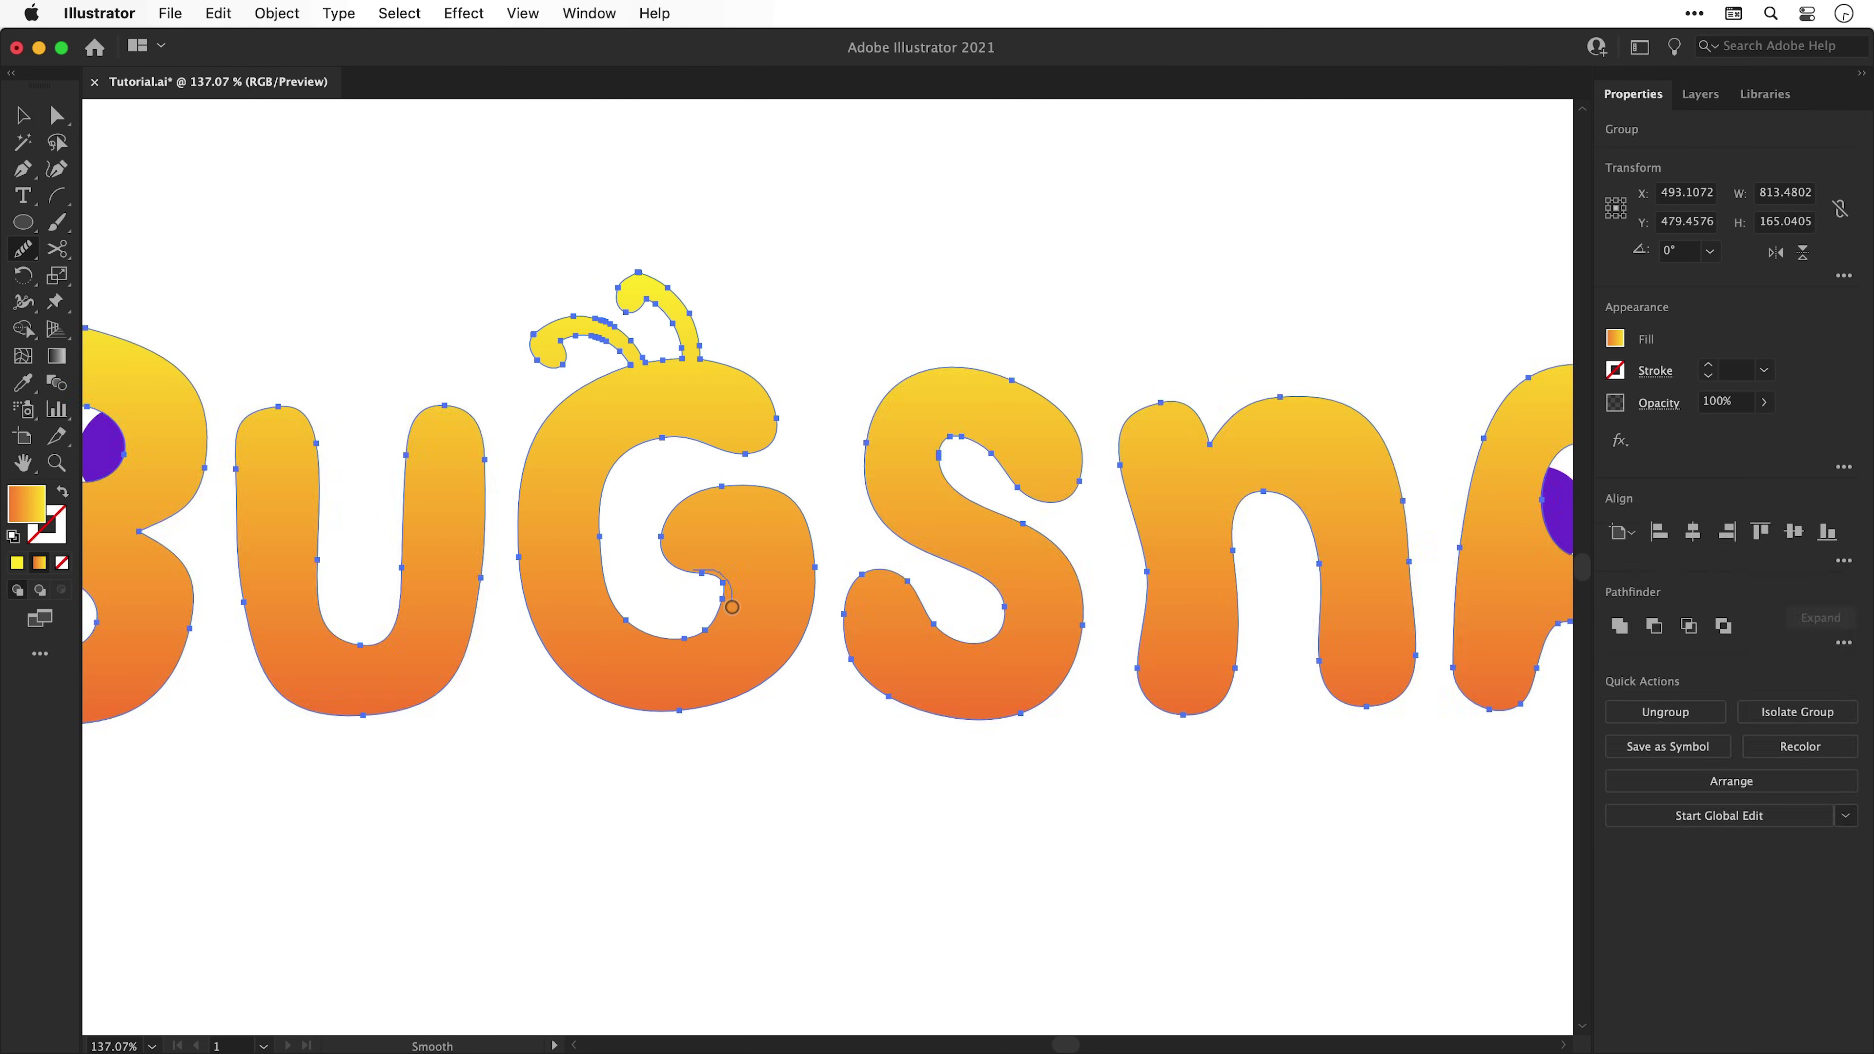
scroll(698, 565, left, 5)
super+click(577, 335)
super+click(538, 369)
drag(288, 461, 214, 620)
Isolate the U, copy it, leave isolation mode and paste the copy in front of the logo
key(v)
double_click(672, 474)
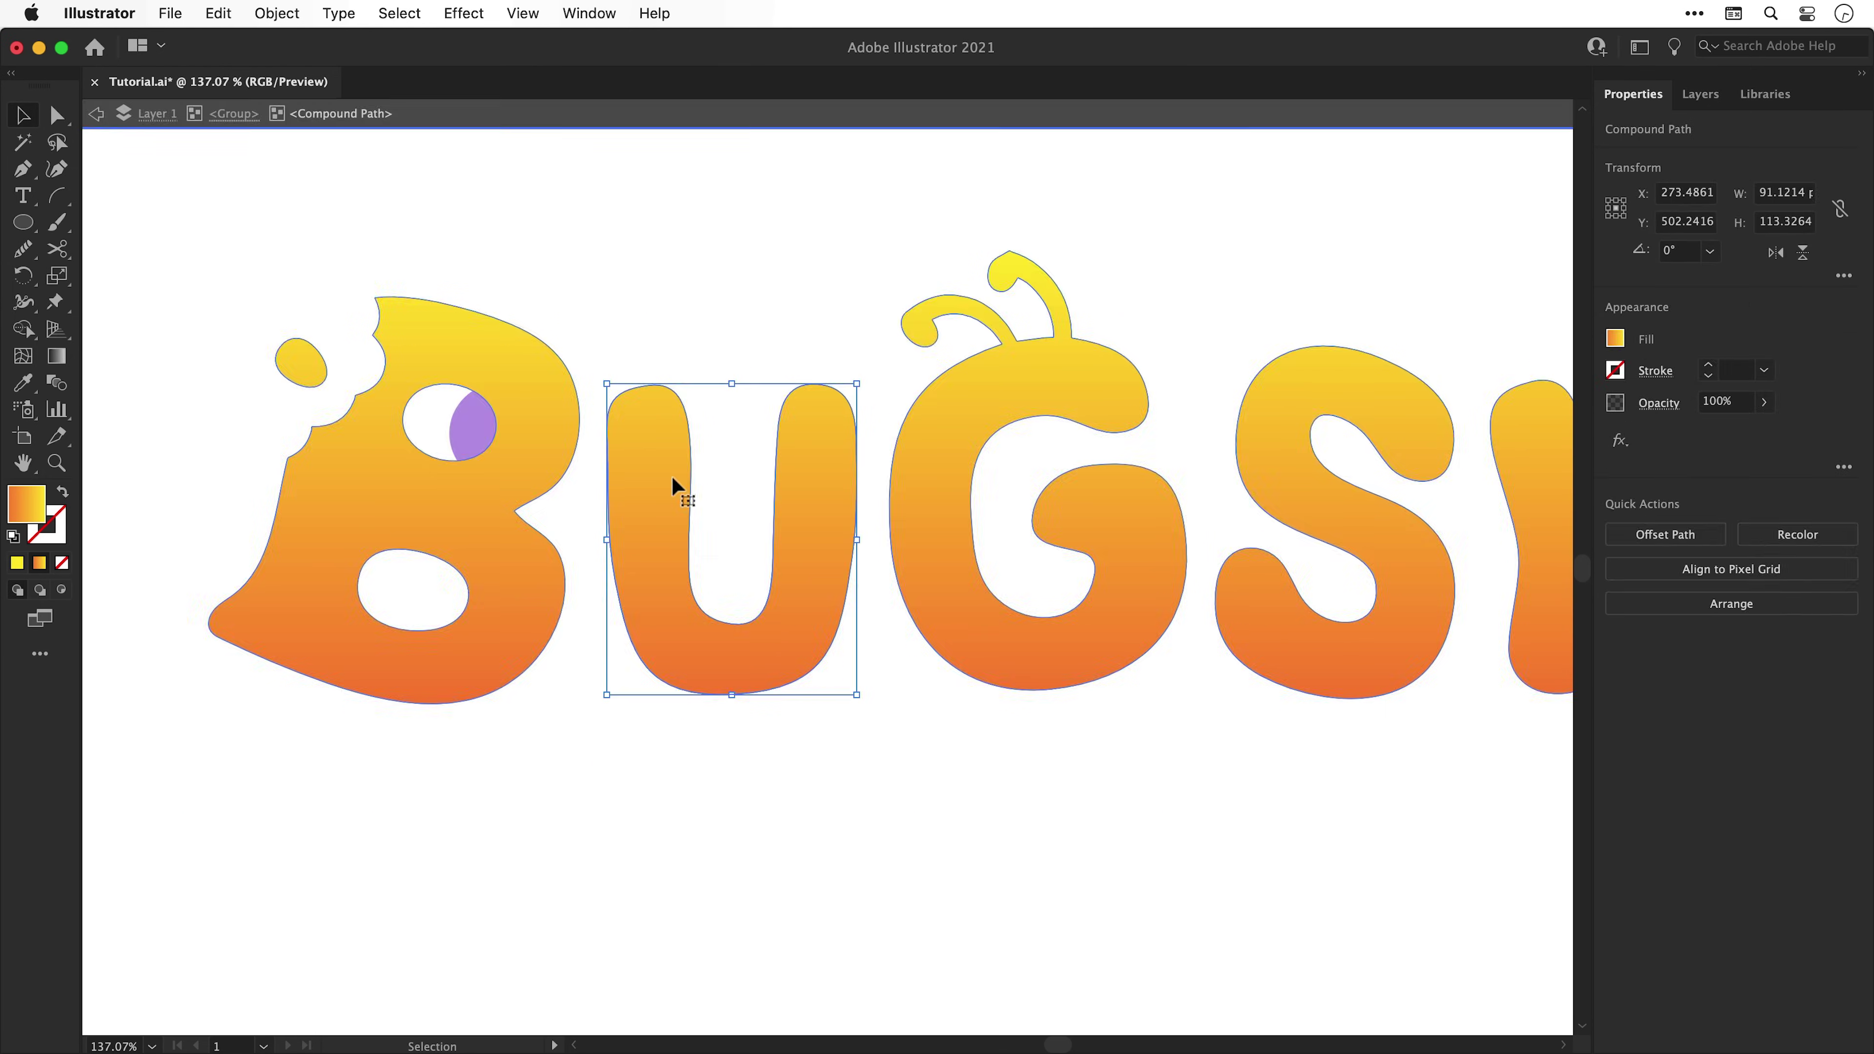
click(217, 14)
click(261, 127)
key(Escape)
key(super+f)
Add a stroke to the pasted shape and adjust its stroke options
click(1707, 365)
click(1656, 370)
click(1589, 490)
key(super+z)
key(super+shift+z)
click(276, 13)
click(576, 656)
Fill the shape with the gradient sampled from the B and set its gradient angle to 90°
click(17, 563)
click(23, 382)
click(486, 502)
click(1843, 591)
click(1722, 707)
text(90)
key(Return)
click(277, 13)
click(546, 857)
key(super+0)
Smooth the curled tip of the G's upper antenna with the Smooth tool and select the whole logo
drag(1012, 591, 1011, 585)
click(991, 447)
double_click(722, 514)
key(Escape)
key(a)
click(720, 511)
scroll(692, 496, up, 10)
click(1000, 583)
click(23, 249)
drag(841, 373, 928, 380)
key(super+a)
key(v)
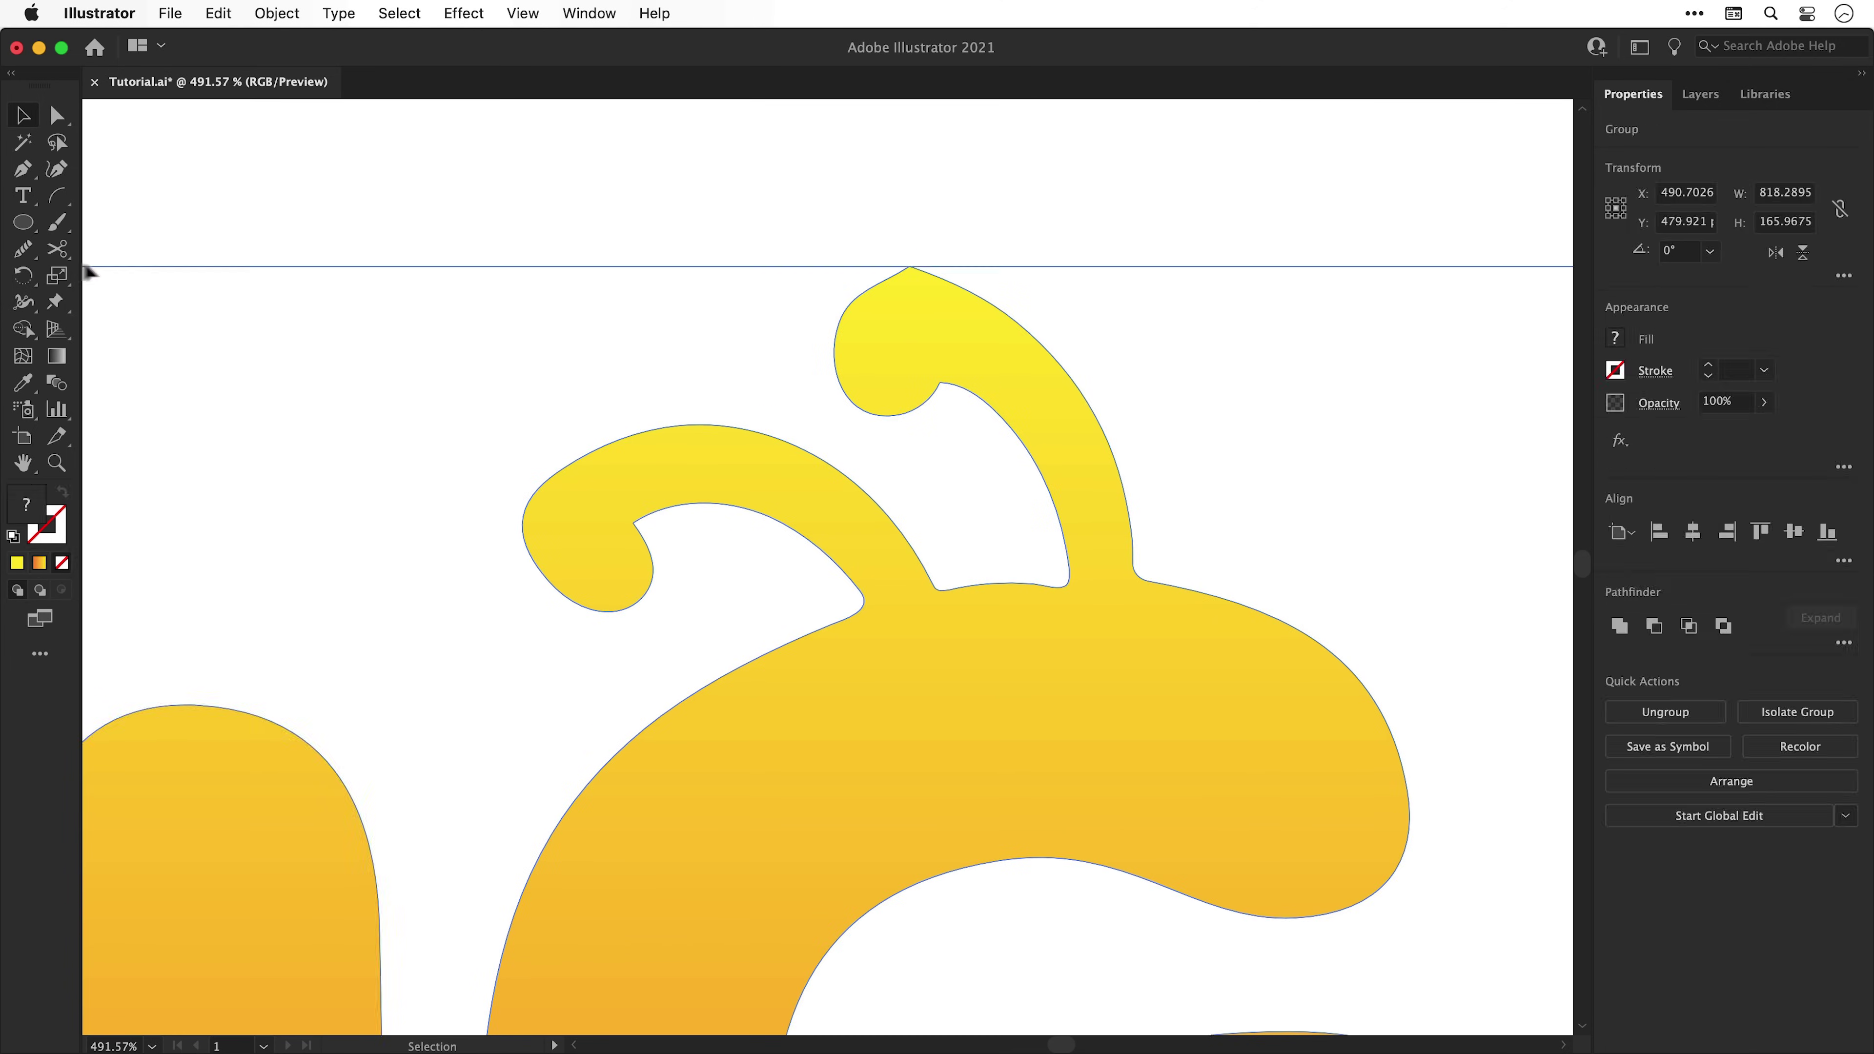